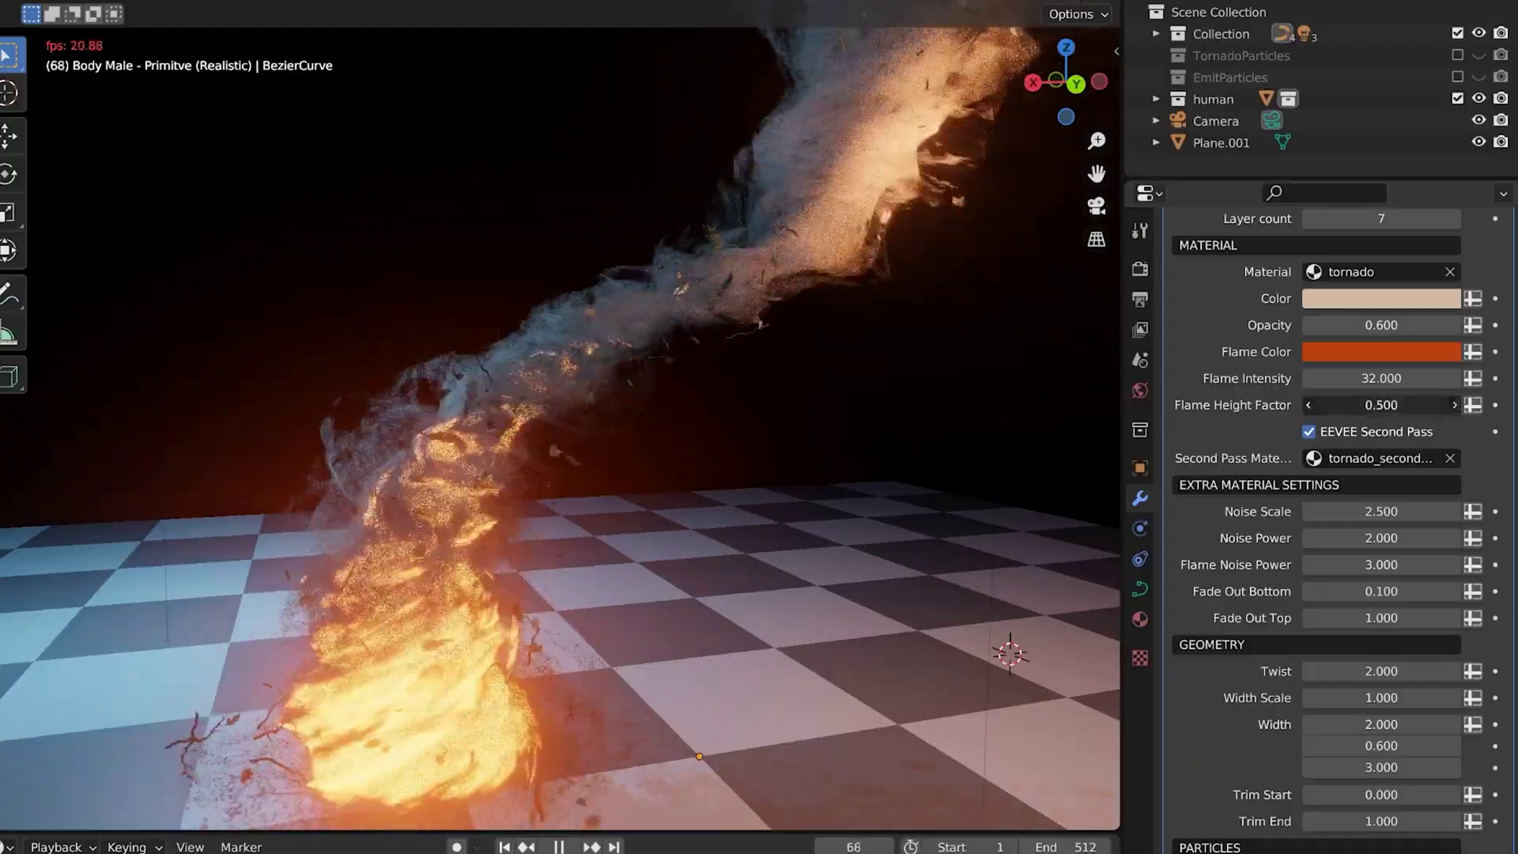
# Step: Try different Flame Height Factor, Trim Start, Width Scale and Flame Color hue values on the fire tornado
pyautogui.moveTo(1381, 405); pyautogui.dragTo(1459, 405)
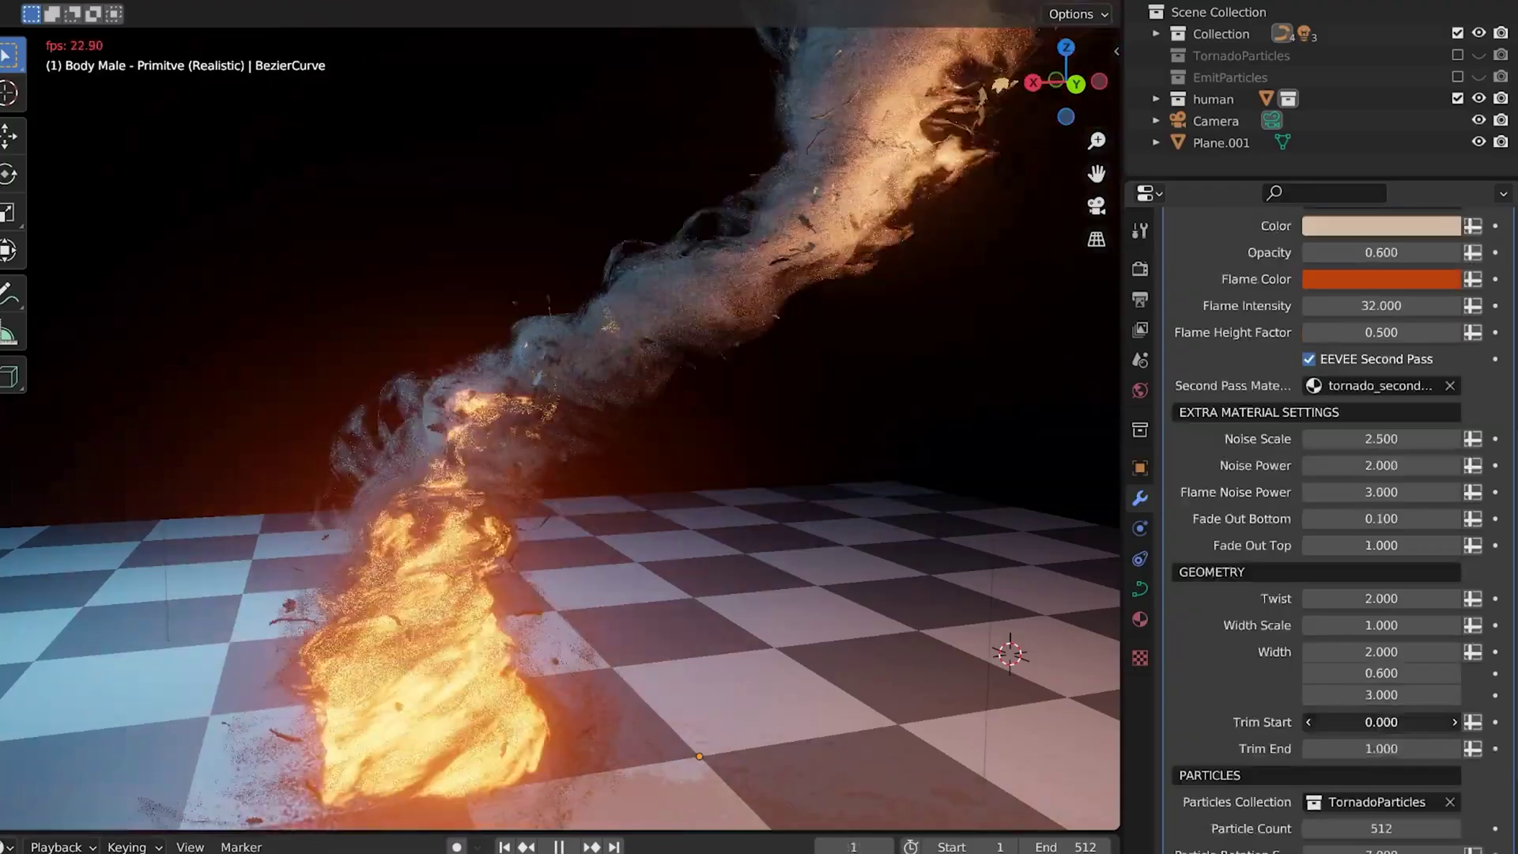
pyautogui.moveTo(1382, 722)
pyautogui.mouseDown()
pyautogui.moveTo(1423, 722)
pyautogui.moveTo(1382, 722)
pyautogui.mouseUp()
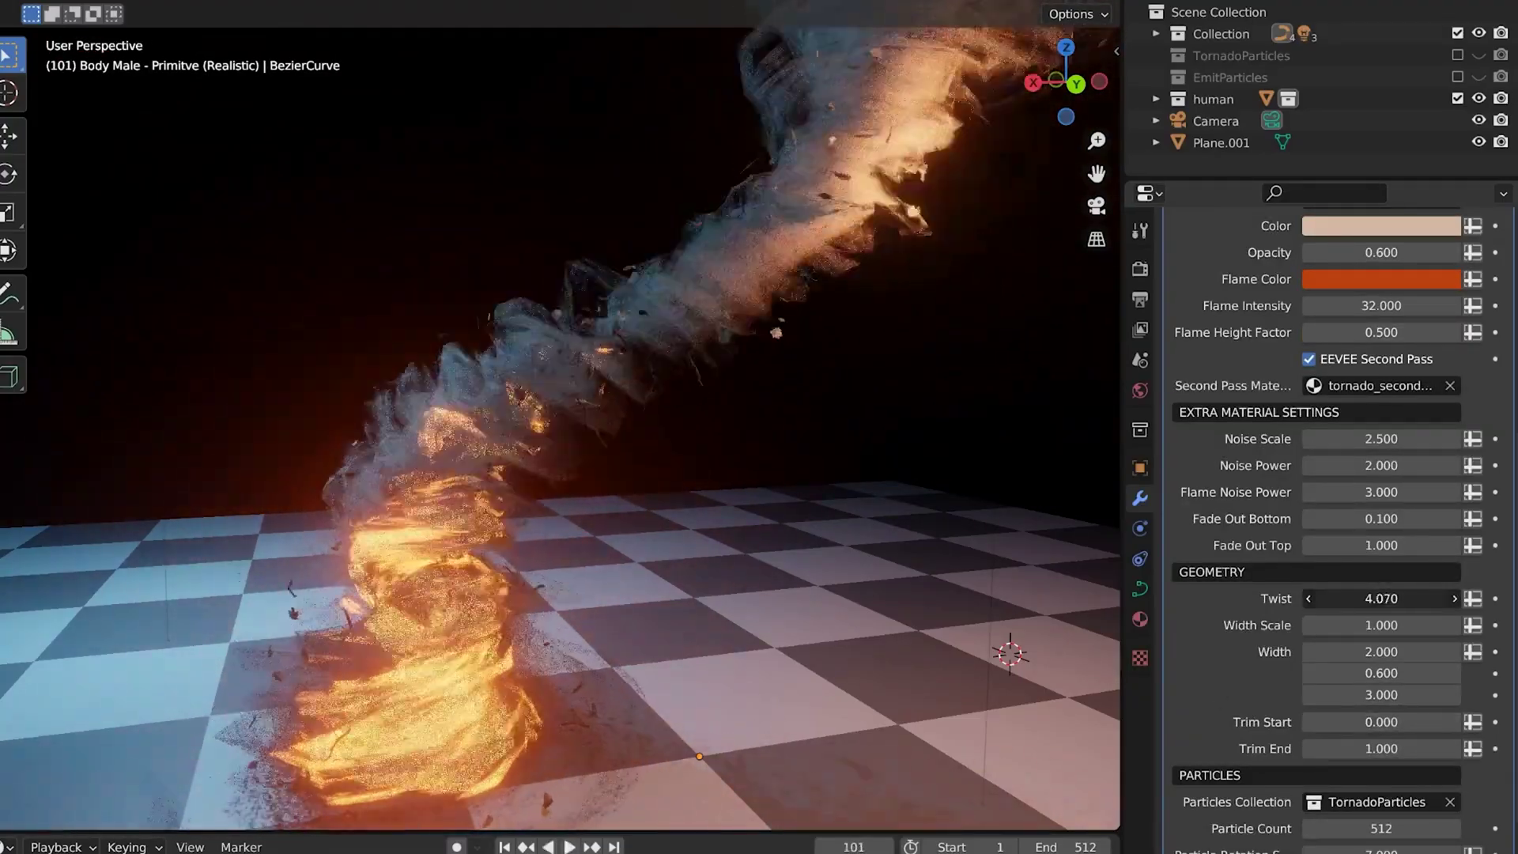
pyautogui.moveTo(1381, 624); pyautogui.dragTo(1346, 625)
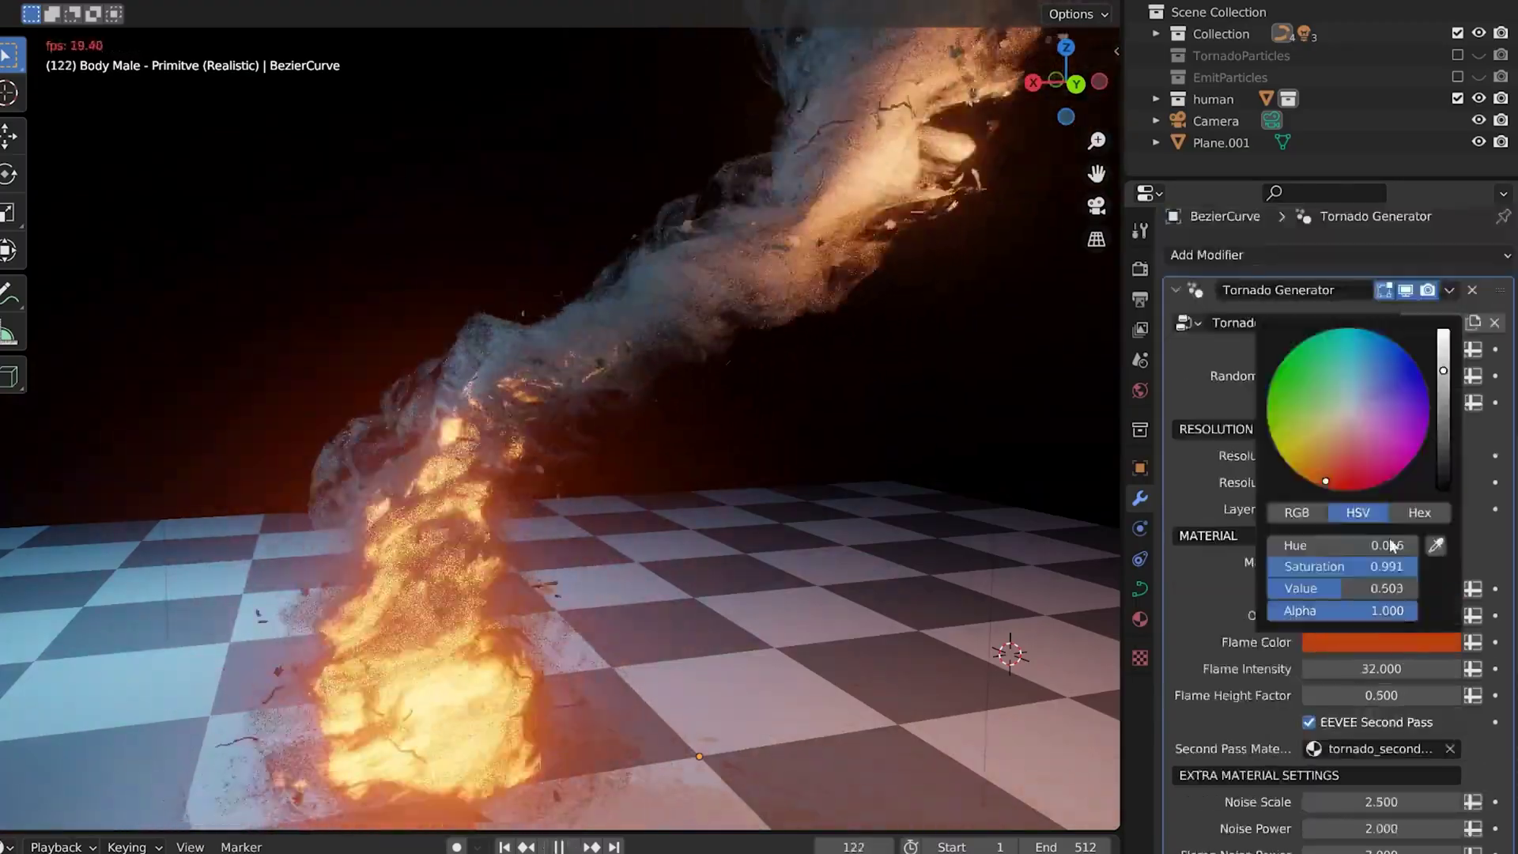
pyautogui.moveTo(1278, 545); pyautogui.dragTo(1313, 545)
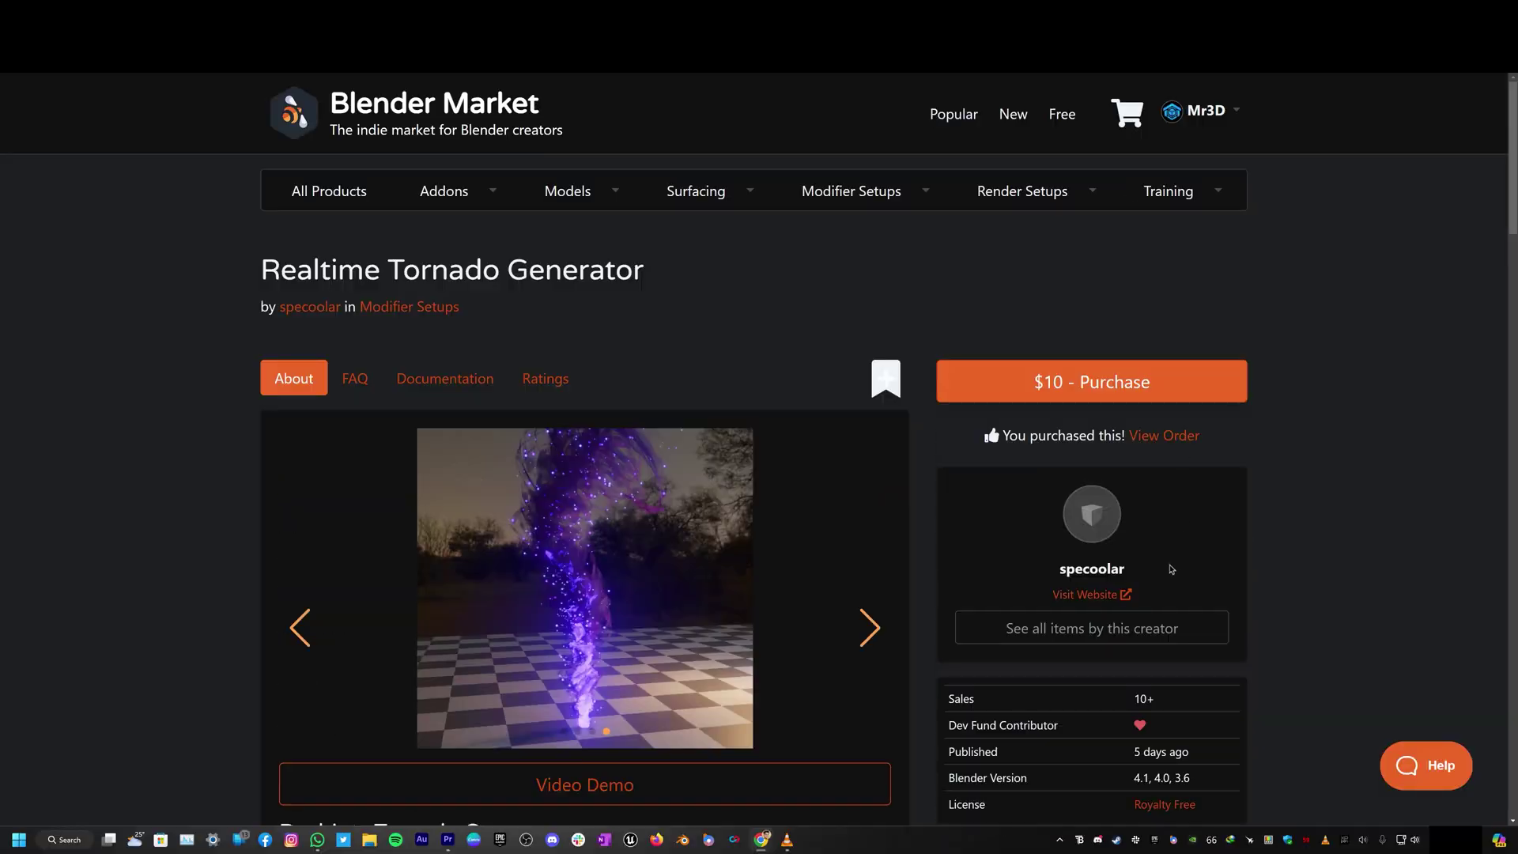
# Step: Review the Realtime Tornado Generator product page on Blender Market, including its title, description and preview images
pyautogui.click(1108, 630)
pyautogui.scroll(-2, 625, 310)
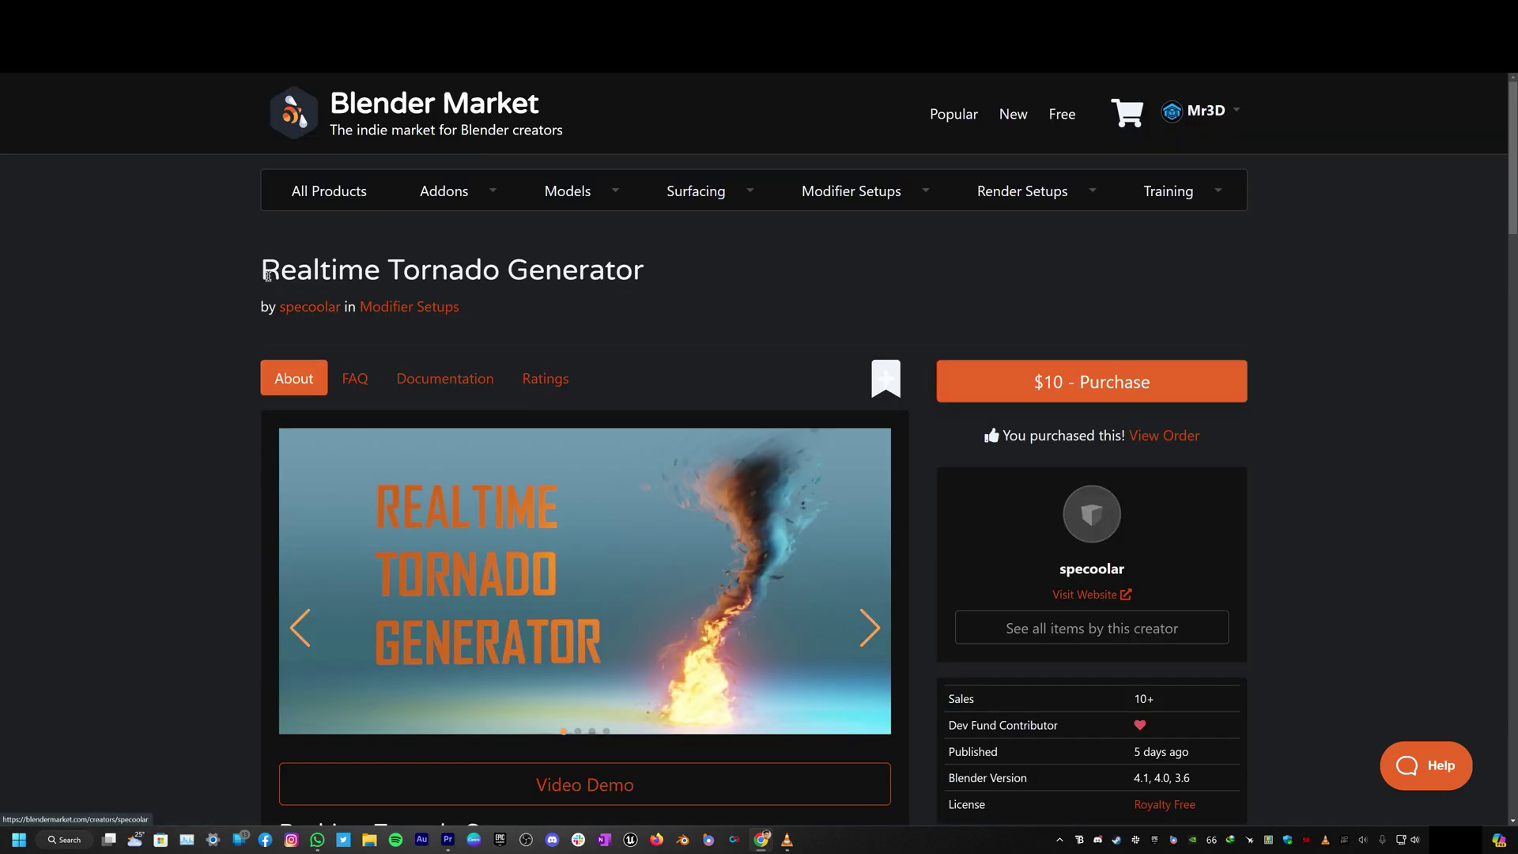
pyautogui.moveTo(266, 276); pyautogui.dragTo(603, 281)
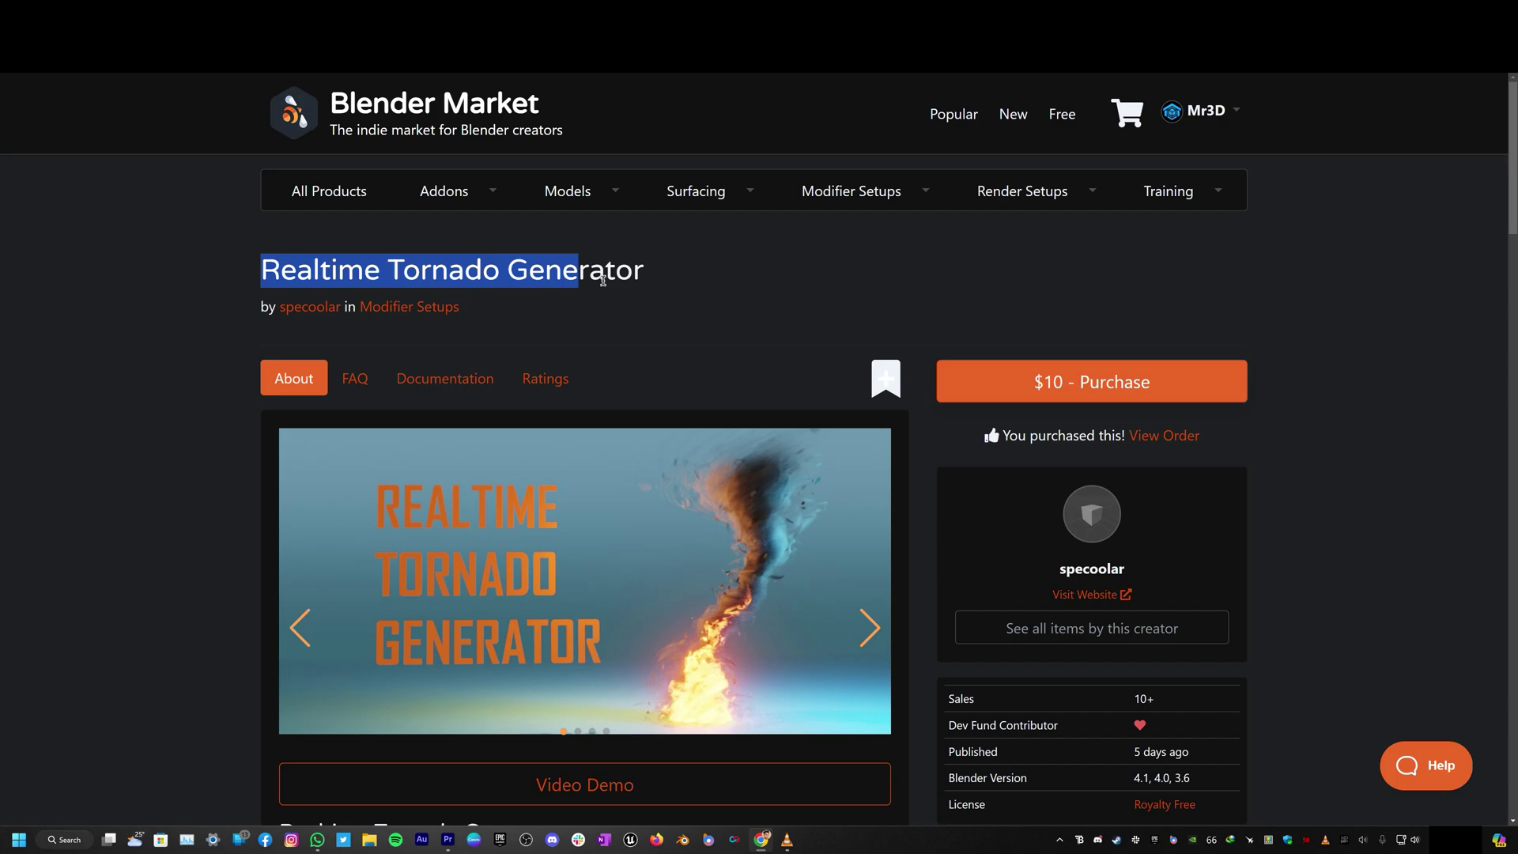
pyautogui.click(673, 309)
pyautogui.scroll(-1, 638, 415)
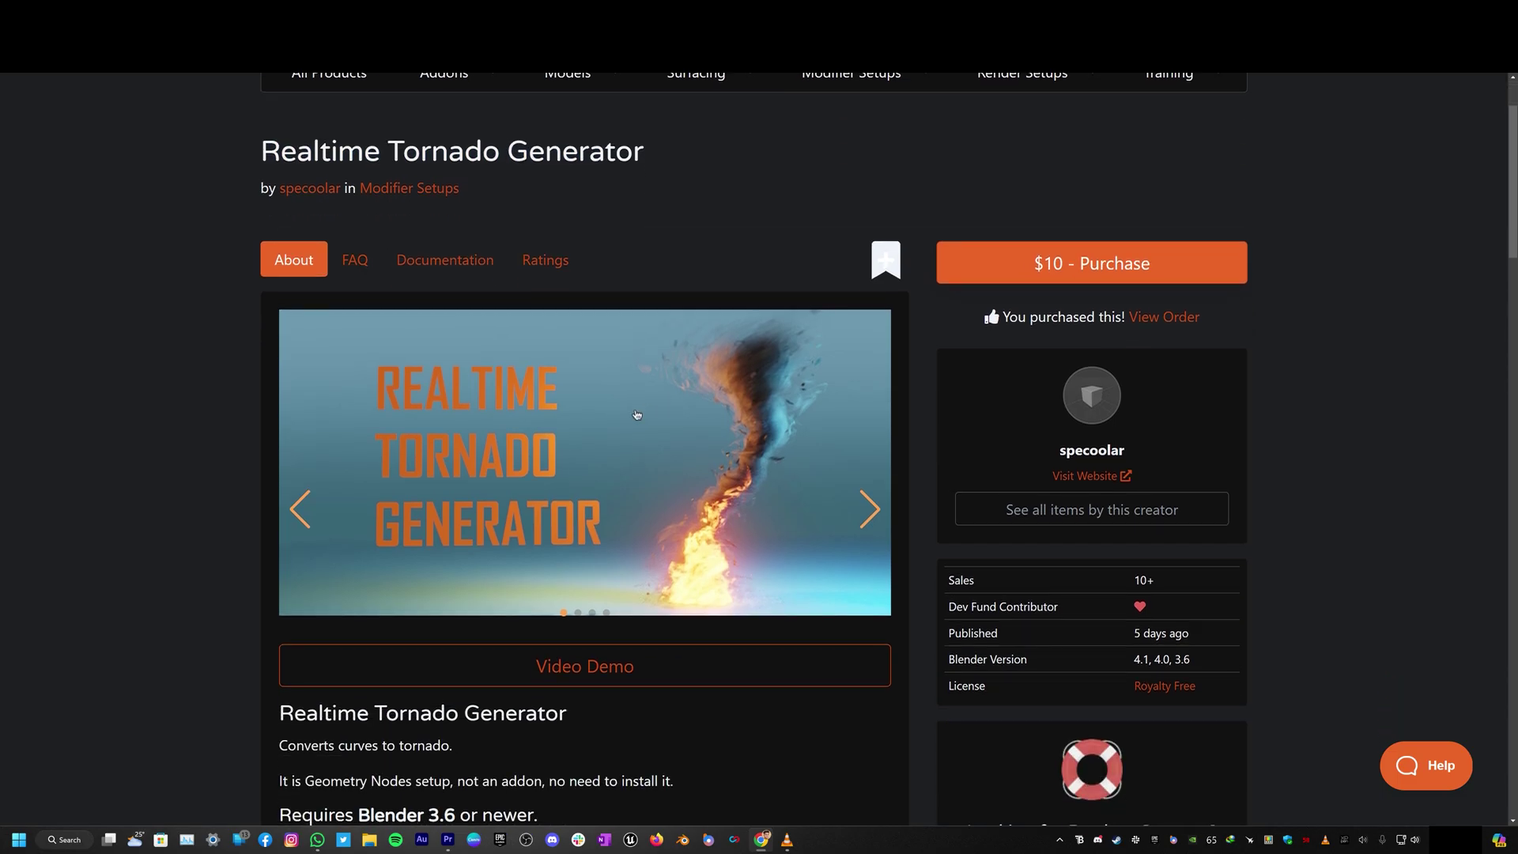
pyautogui.moveTo(632, 456); pyautogui.dragTo(464, 456)
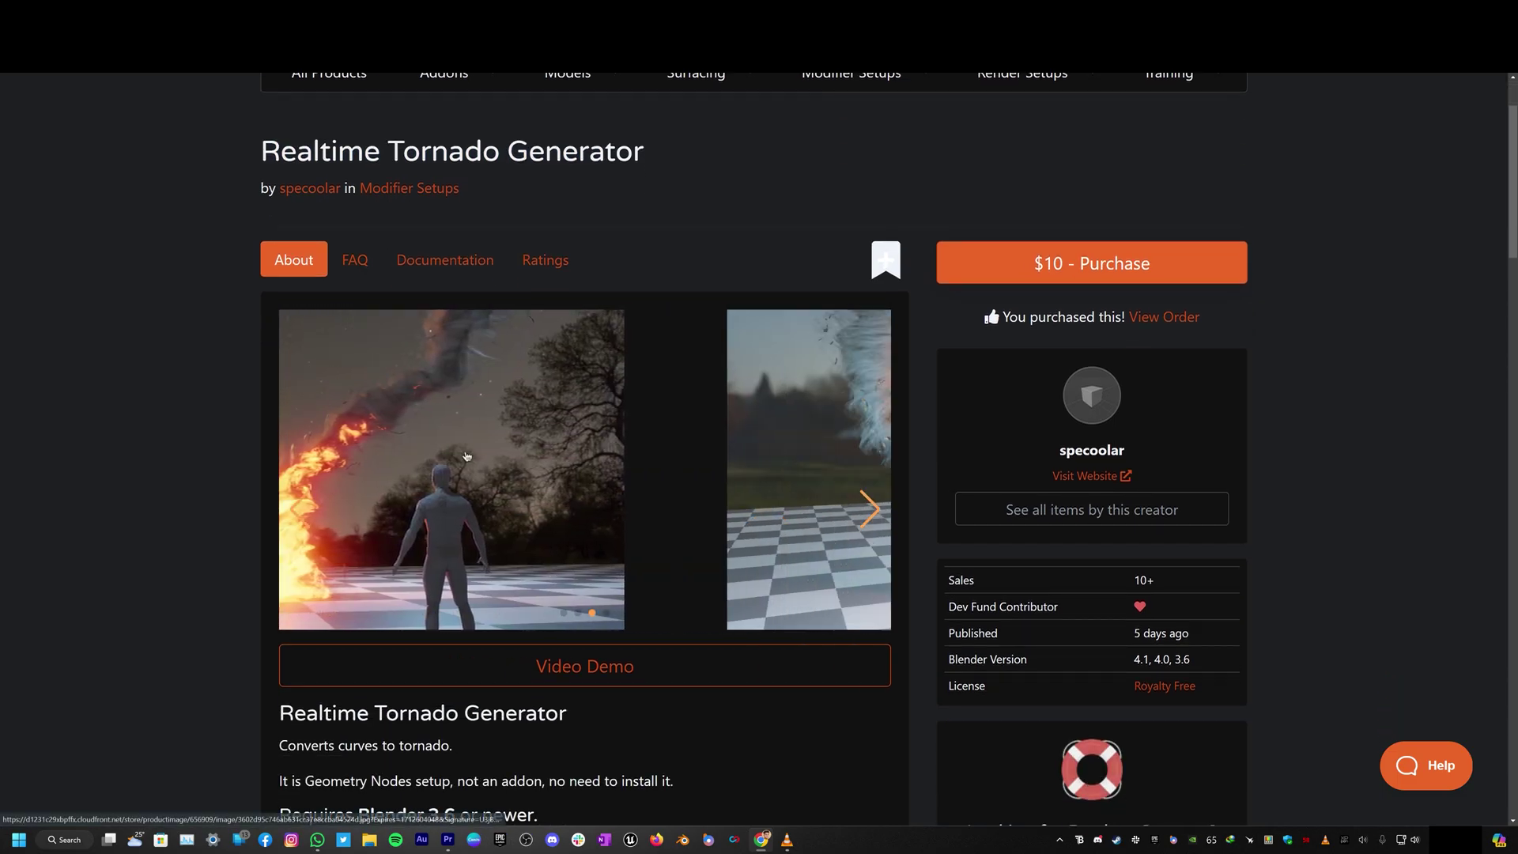
pyautogui.moveTo(728, 455); pyautogui.dragTo(352, 429)
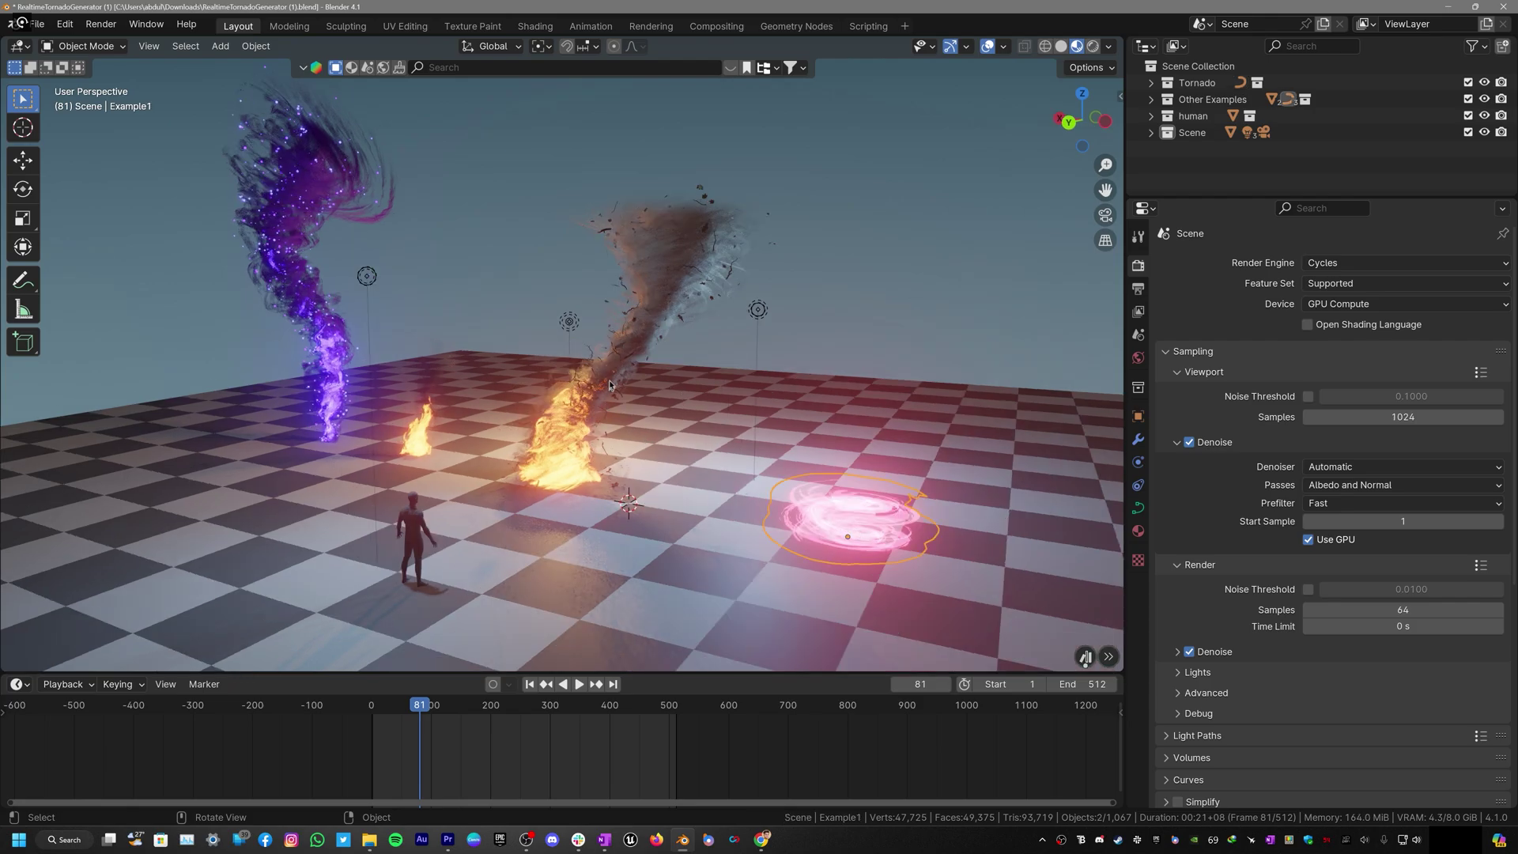
# Step: In Blender, look over the example effects in the scene and set the current frame to 0
pyautogui.click(424, 431)
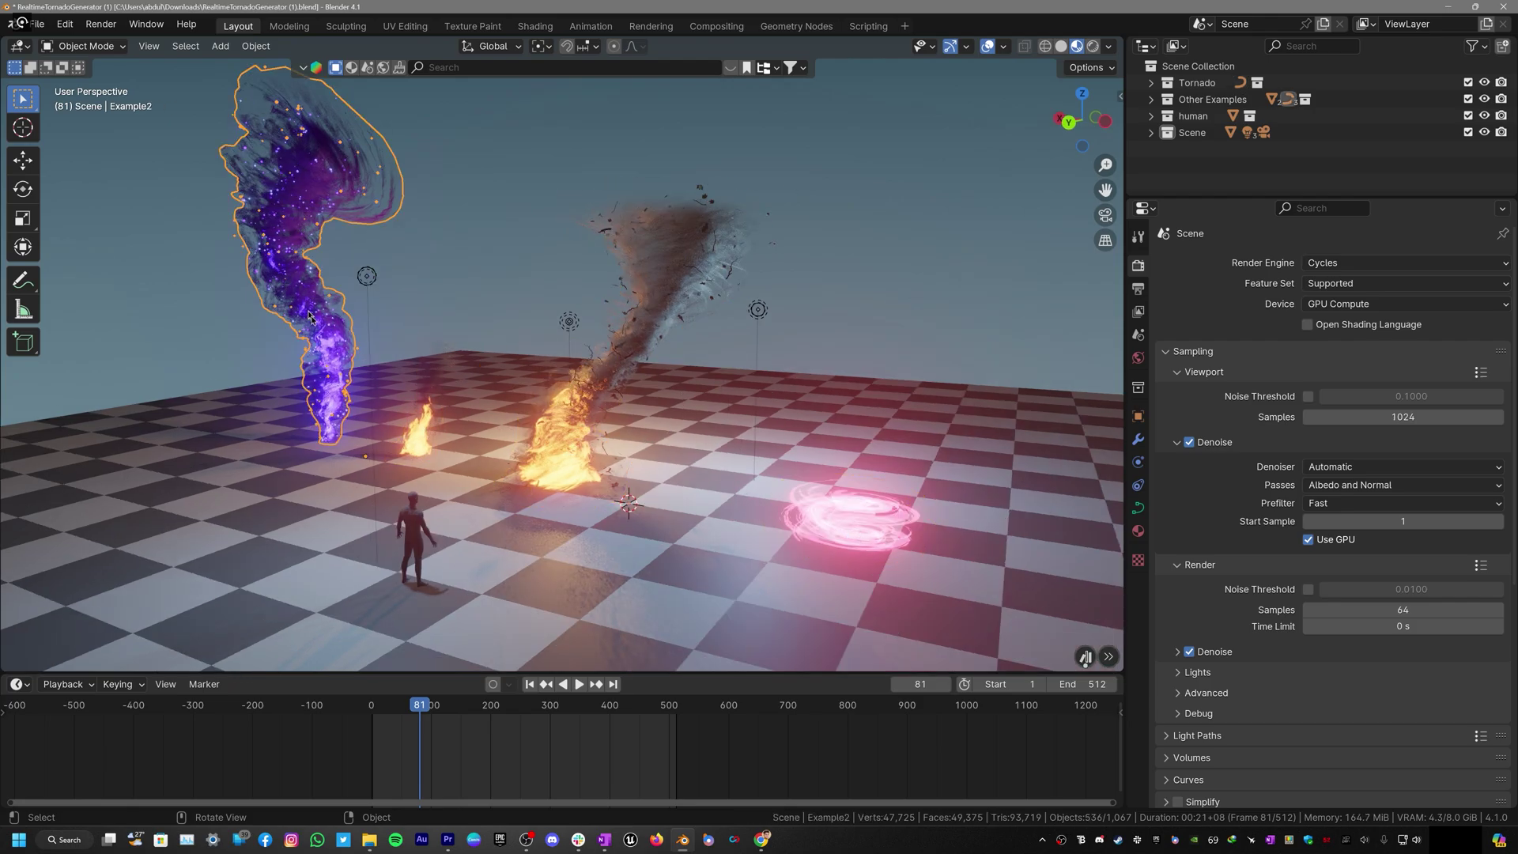
pyautogui.click(484, 297)
pyautogui.moveTo(483, 297)
pyautogui.mouseDown(button='middle')
pyautogui.moveTo(546, 313)
pyautogui.moveTo(472, 290)
pyautogui.mouseUp(button='middle')
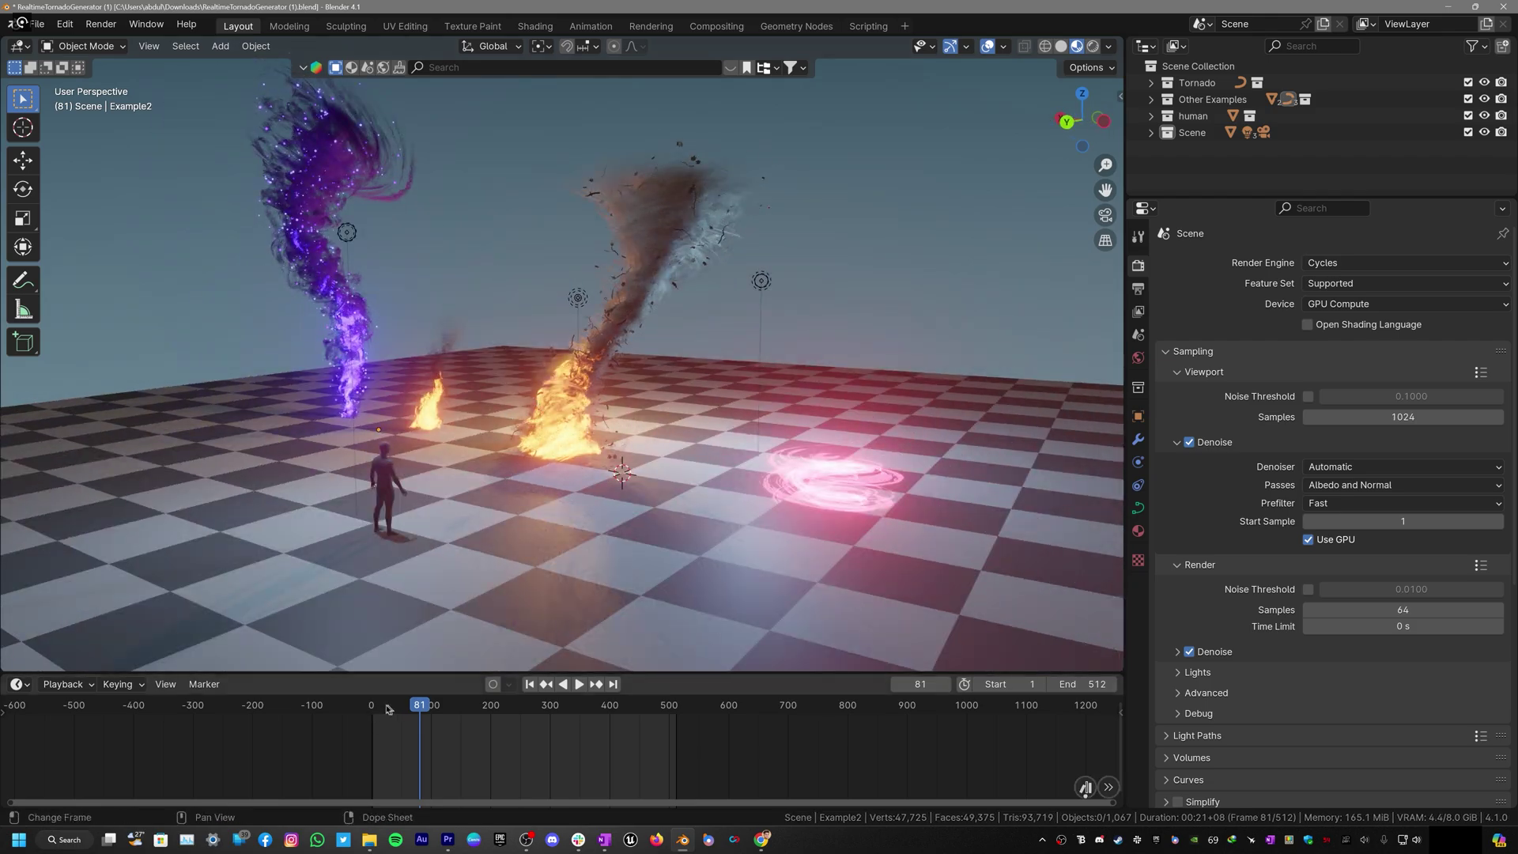
pyautogui.click(372, 708)
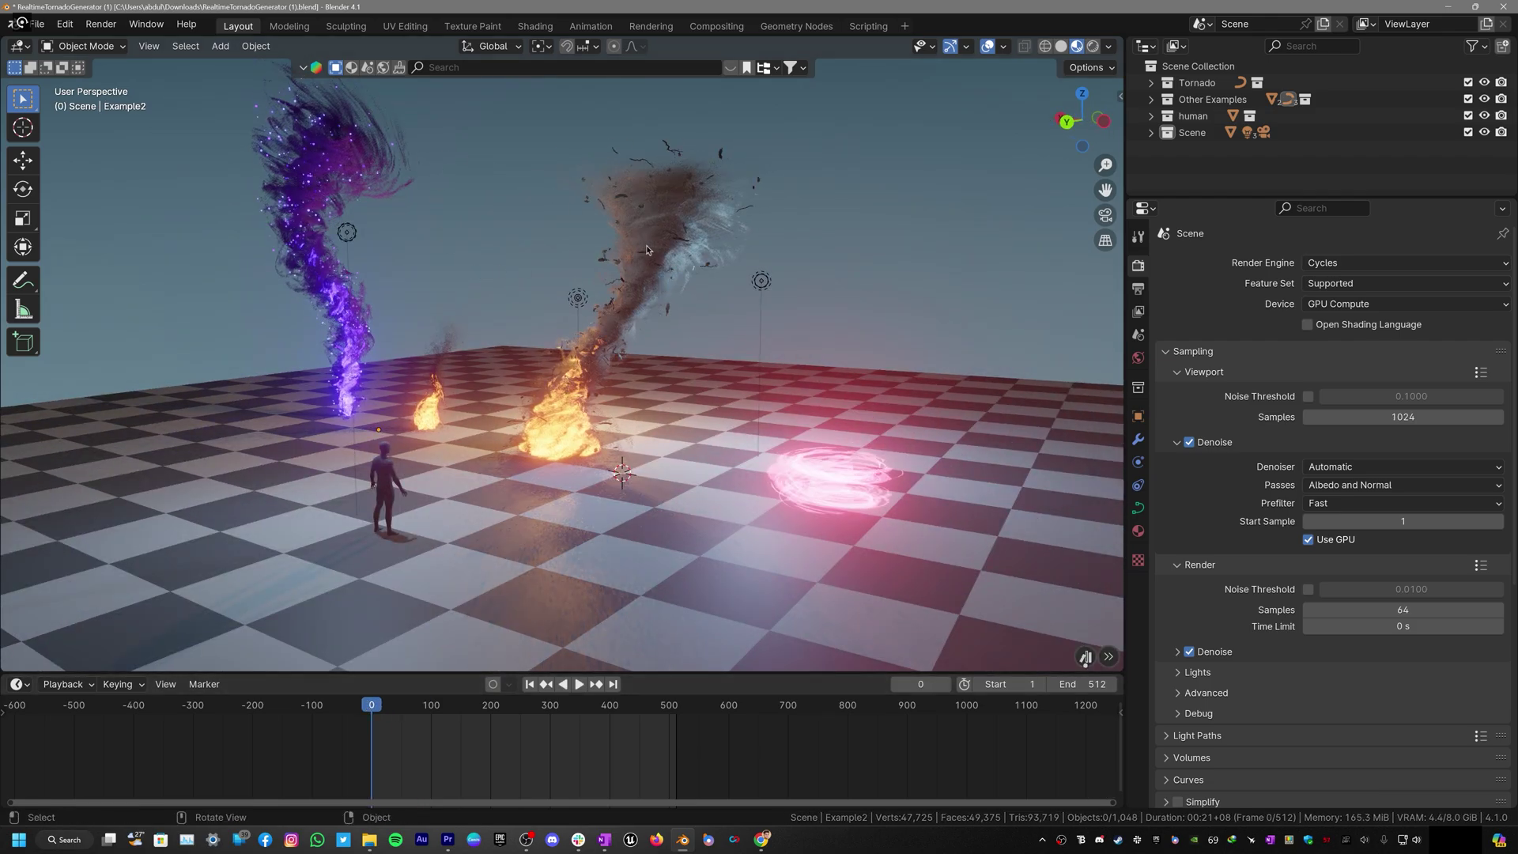
# Step: Duplicate the large central fire tornado about -5.67 m along X and remove the copy's Tornado Generator modifier
pyautogui.moveTo(647, 250); pyautogui.dragTo(658, 277, button='middle')
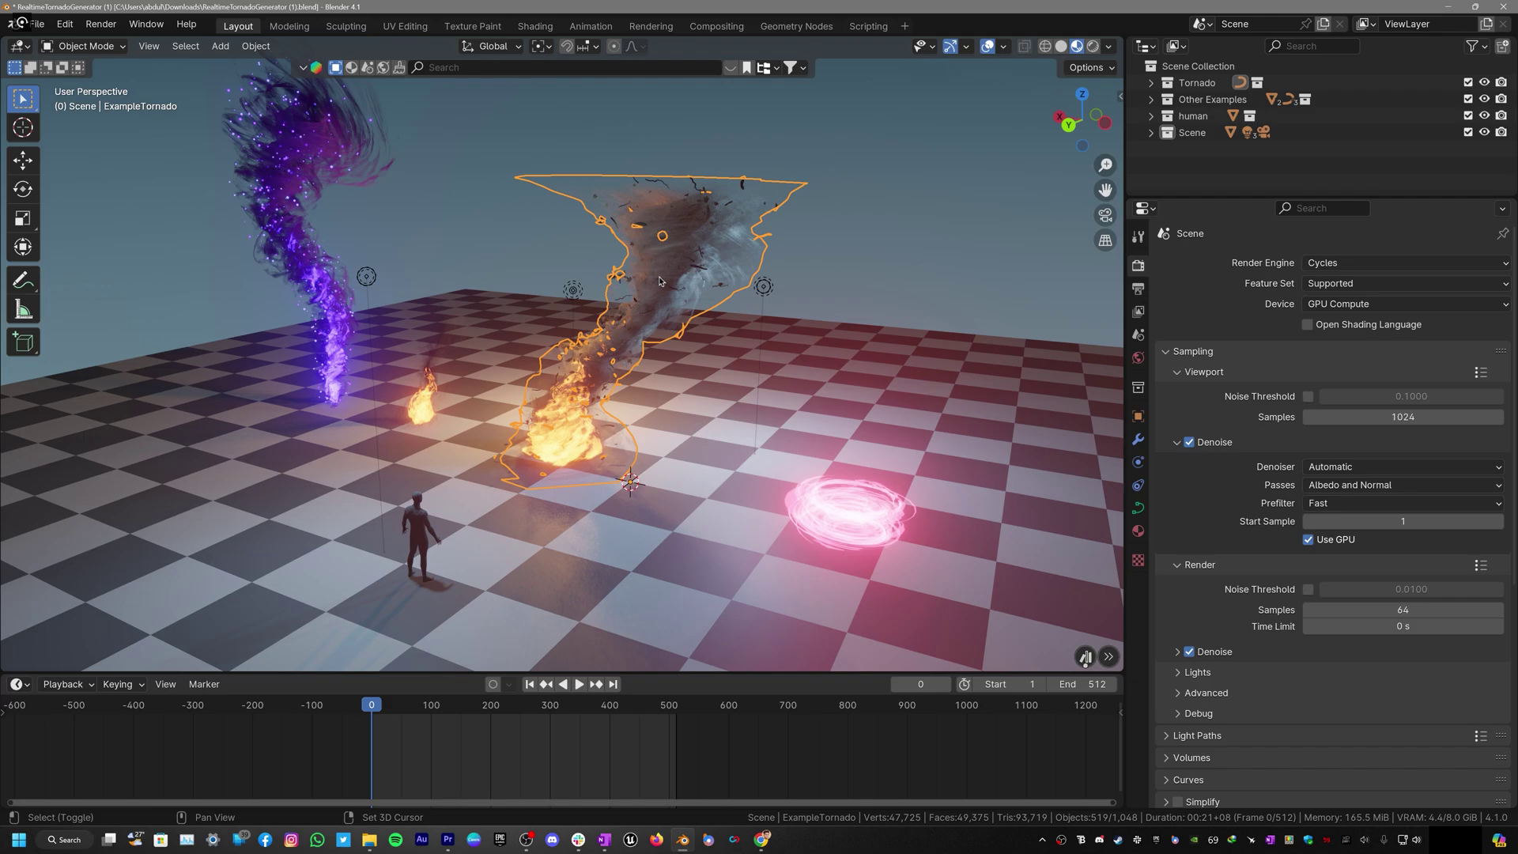
pyautogui.hotkey('shift', 'd')
pyautogui.press('x')
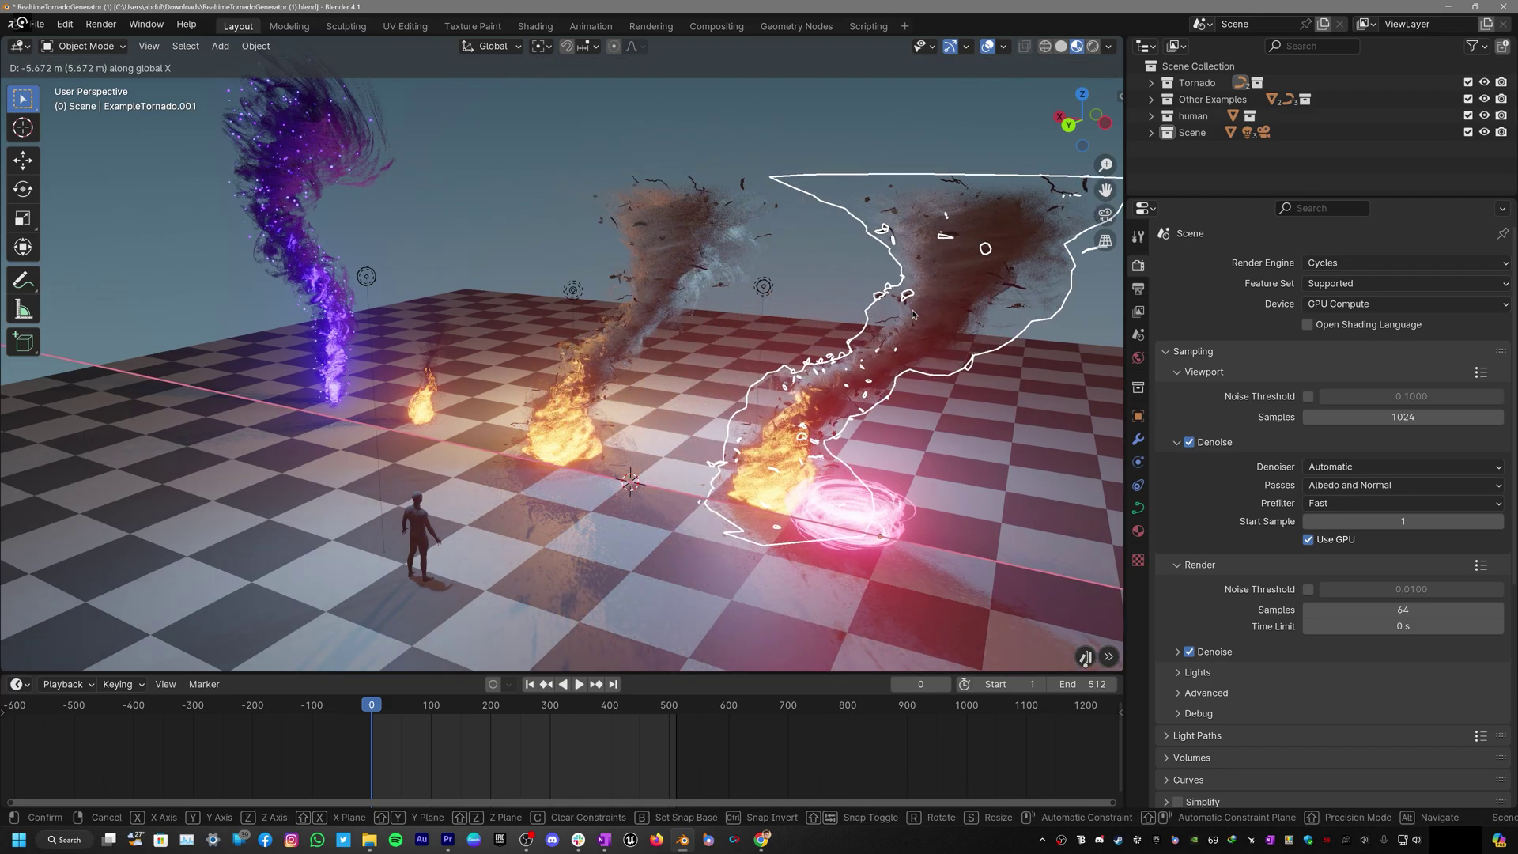
pyautogui.click(913, 314)
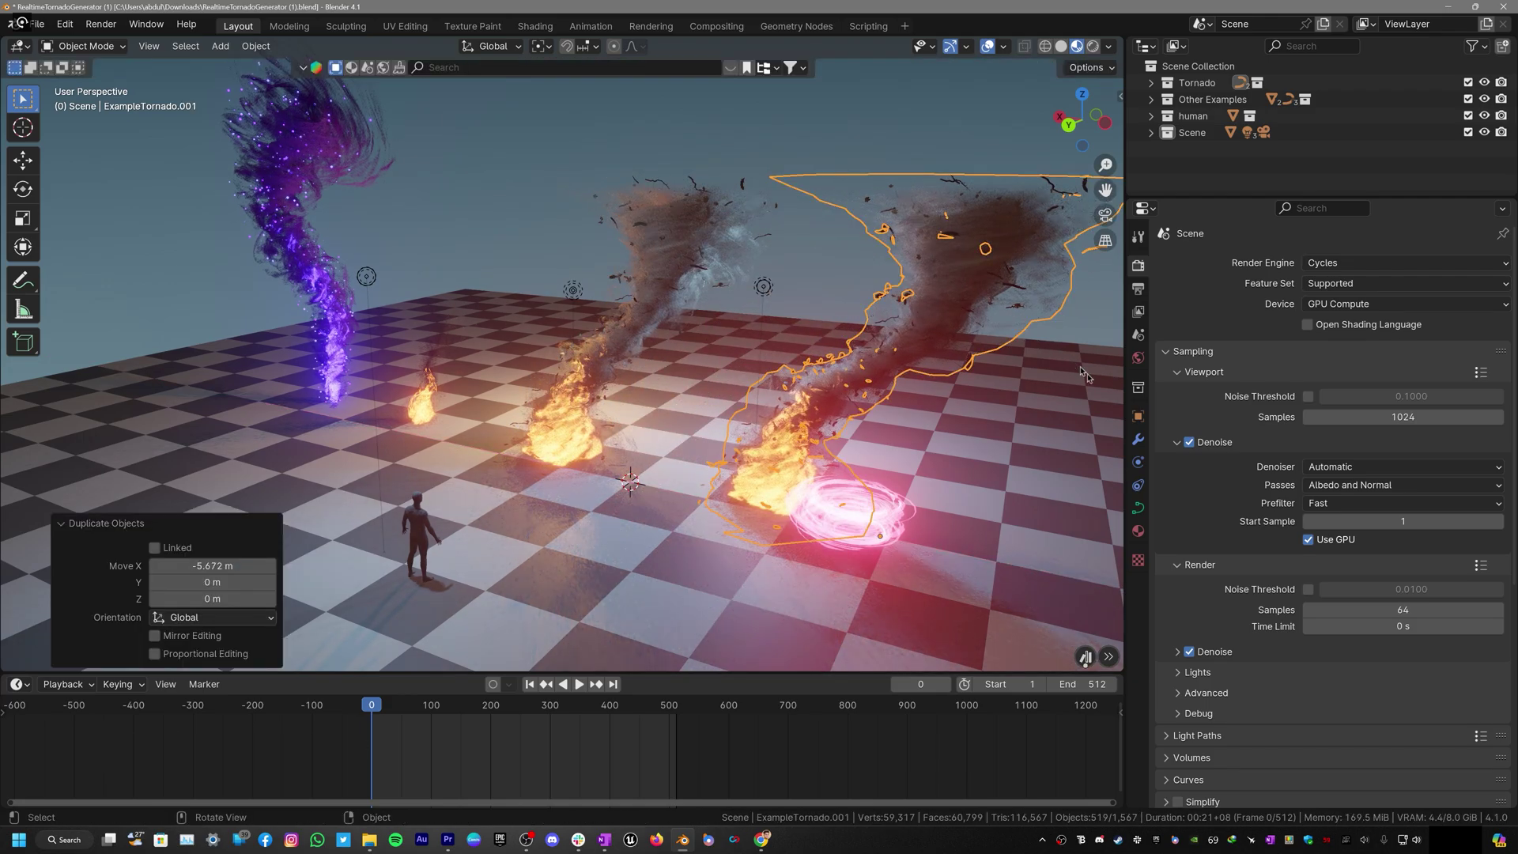
pyautogui.click(1137, 441)
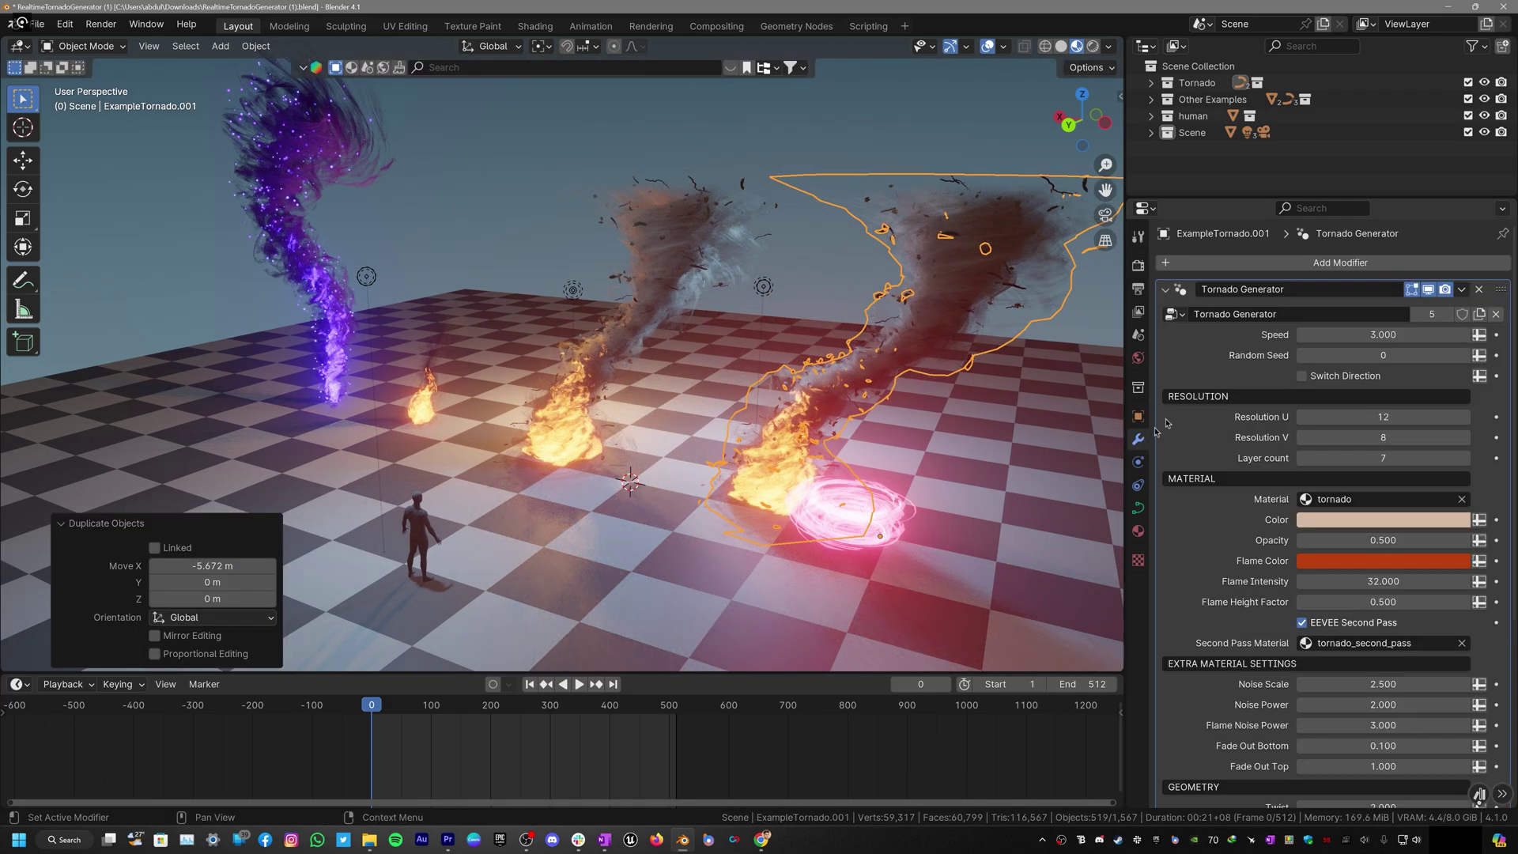
pyautogui.click(1477, 290)
# Step: Bend the duplicated curve by moving its middle control point about -2.19 m in X, -0.66 m in Y and 0.08 m in Z
pyautogui.moveTo(969, 265); pyautogui.dragTo(991, 352, button='middle')
pyautogui.click(881, 326)
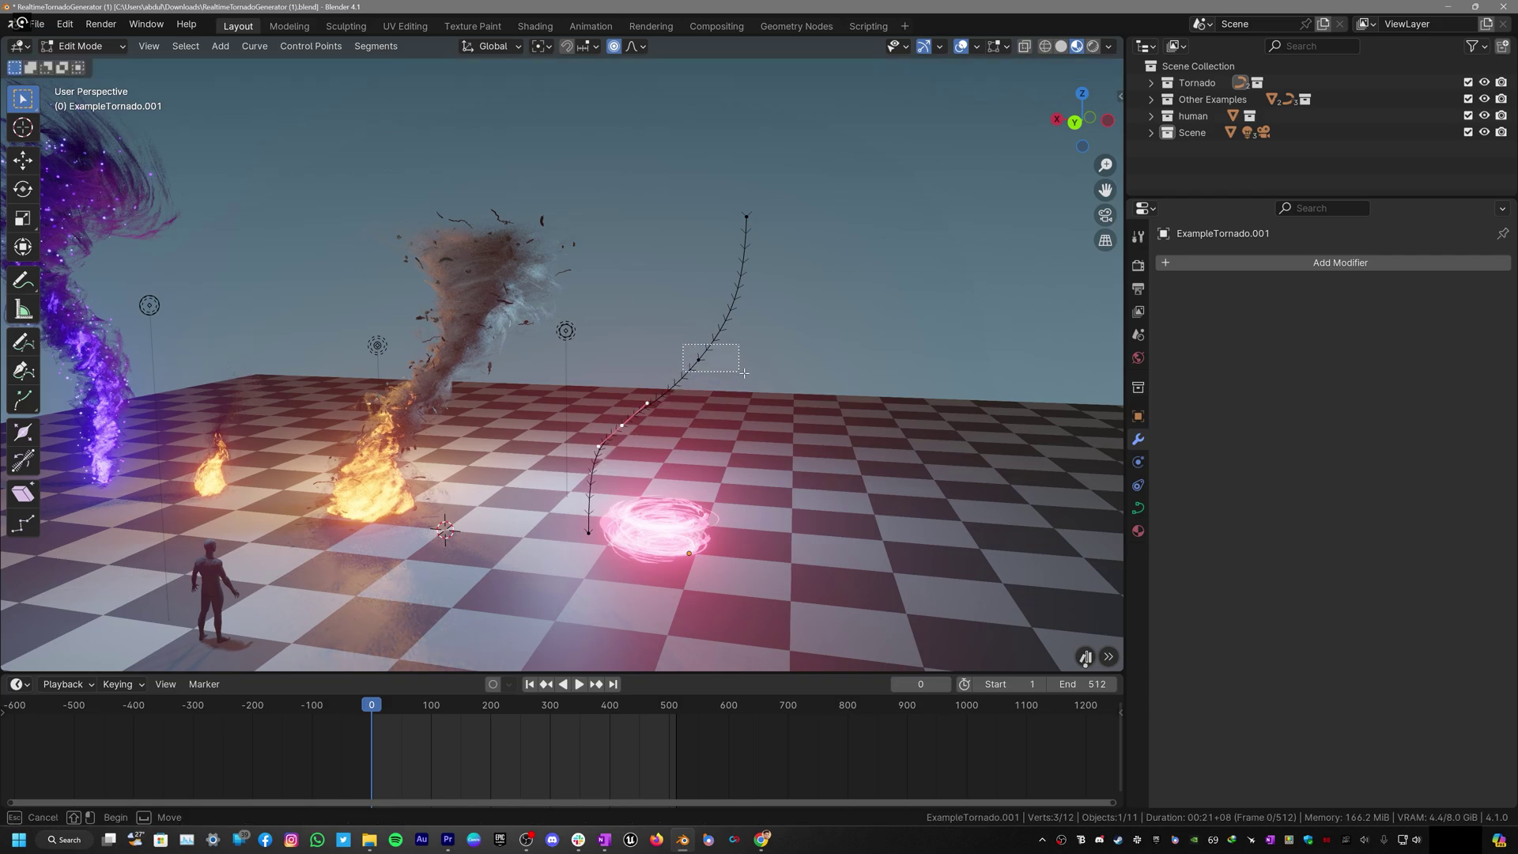
pyautogui.moveTo(744, 372); pyautogui.dragTo(744, 372)
pyautogui.press('g')
pyautogui.click(855, 369)
pyautogui.moveTo(664, 326); pyautogui.dragTo(562, 342, button='middle')
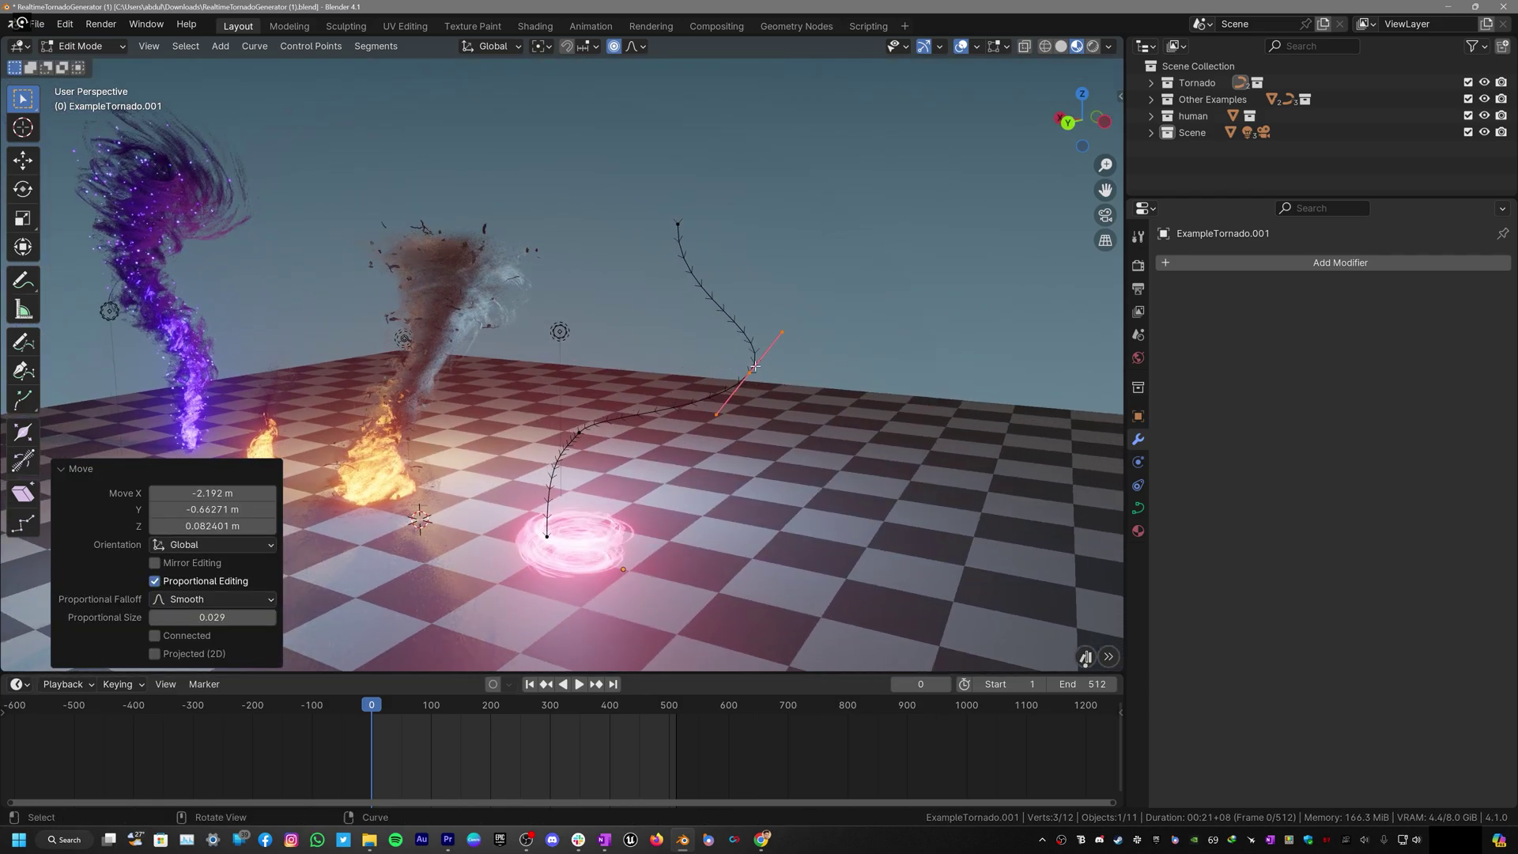
# Step: Add the Tornado Generator geometry nodes modifier to the reshaped curve
pyautogui.click(1268, 268)
pyautogui.click(1214, 289)
pyautogui.click(1179, 318)
pyautogui.click(1189, 341)
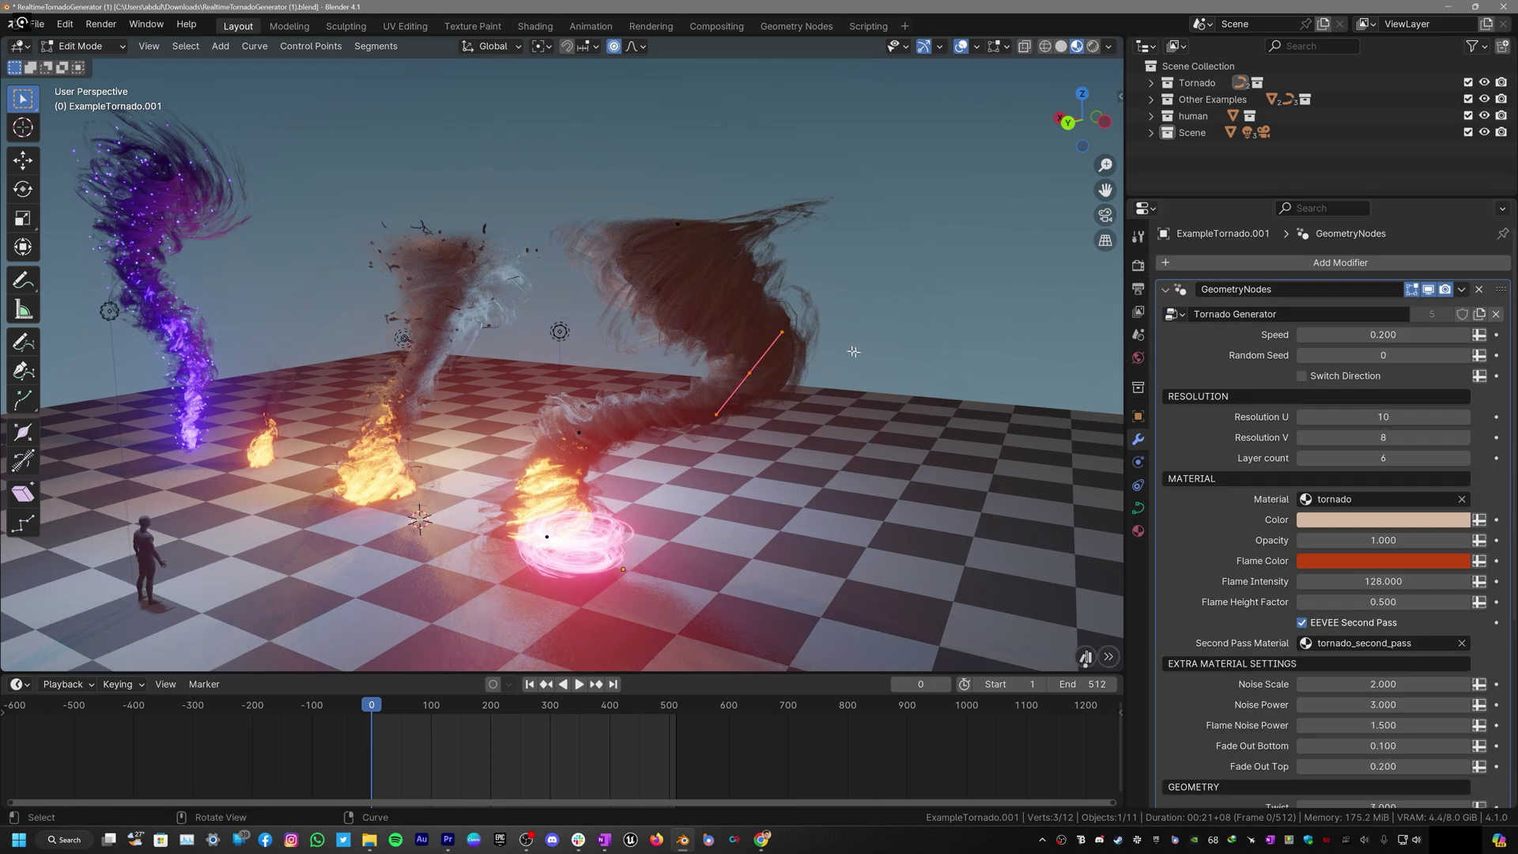
# Step: Leave curve editing and delete the duplicated tornado
pyautogui.moveTo(854, 352)
pyautogui.mouseDown(button='middle')
pyautogui.moveTo(928, 332)
pyautogui.moveTo(871, 365)
pyautogui.mouseUp(button='middle')
pyautogui.scroll(3, 871, 368)
pyautogui.scroll(-3, 872, 368)
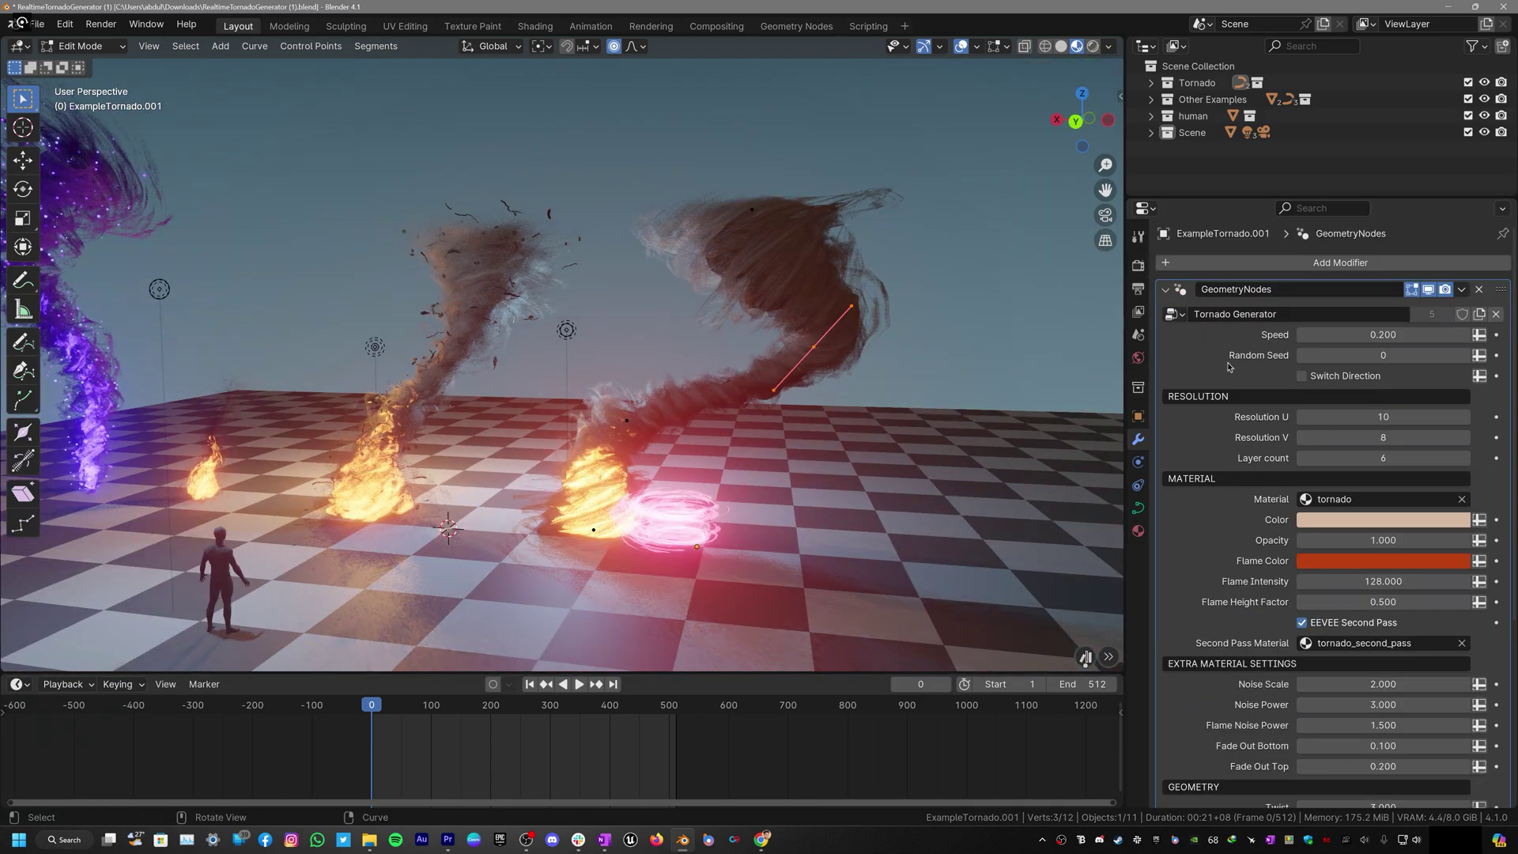
pyautogui.press('Tab')
pyautogui.press('Delete')
# Step: Select the original fire tornado in the middle of the scene and play the animation
pyautogui.moveTo(549, 354); pyautogui.dragTo(608, 379, button='middle')
pyautogui.click(599, 311)
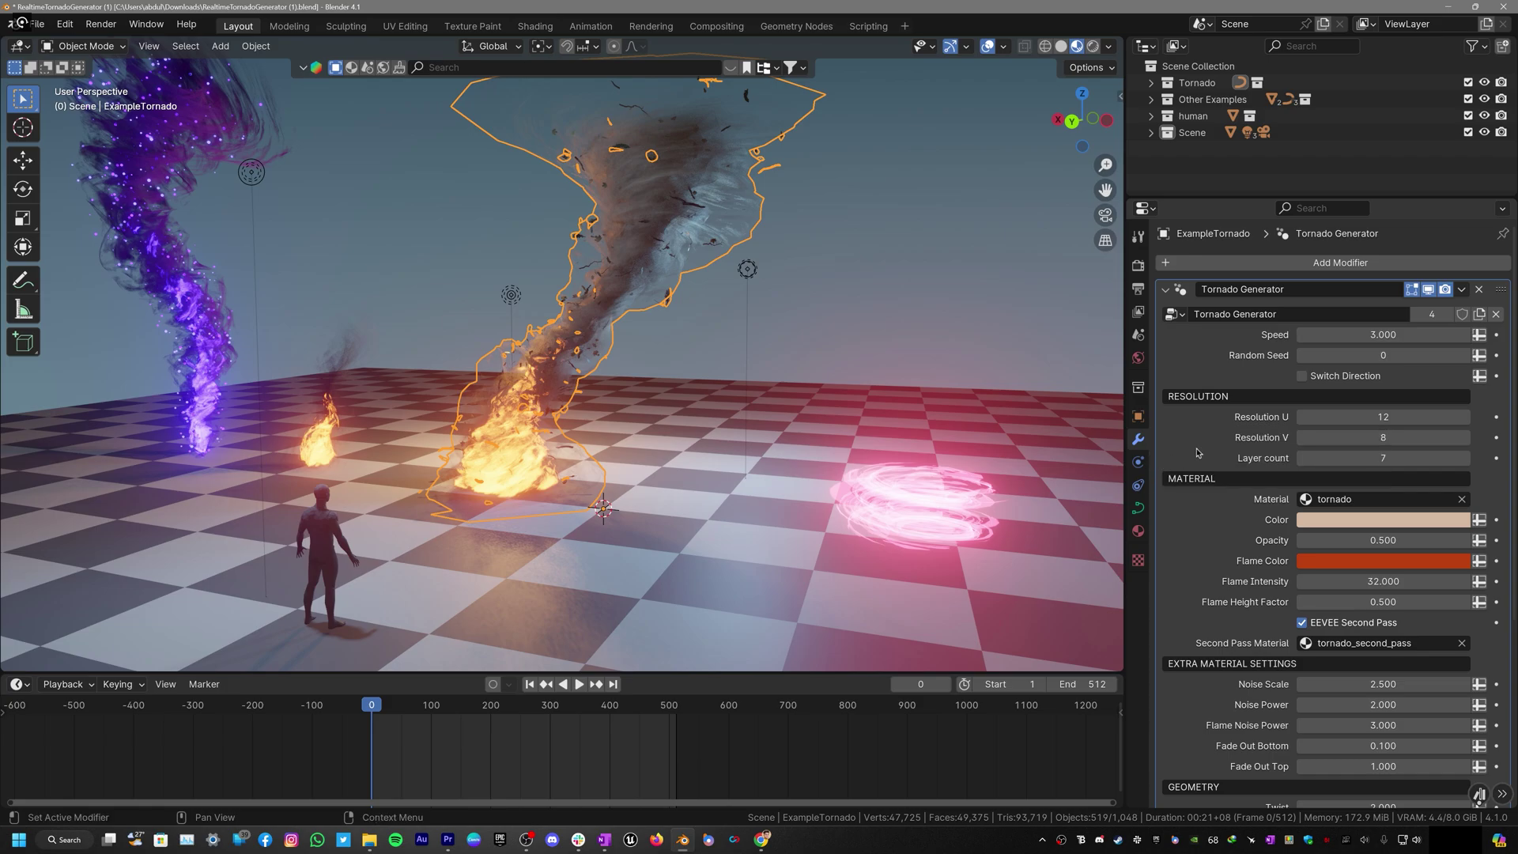
pyautogui.moveTo(1224, 604); pyautogui.dragTo(1202, 686, button='middle')
pyautogui.moveTo(715, 321); pyautogui.dragTo(736, 429, button='middle')
pyautogui.press('space')
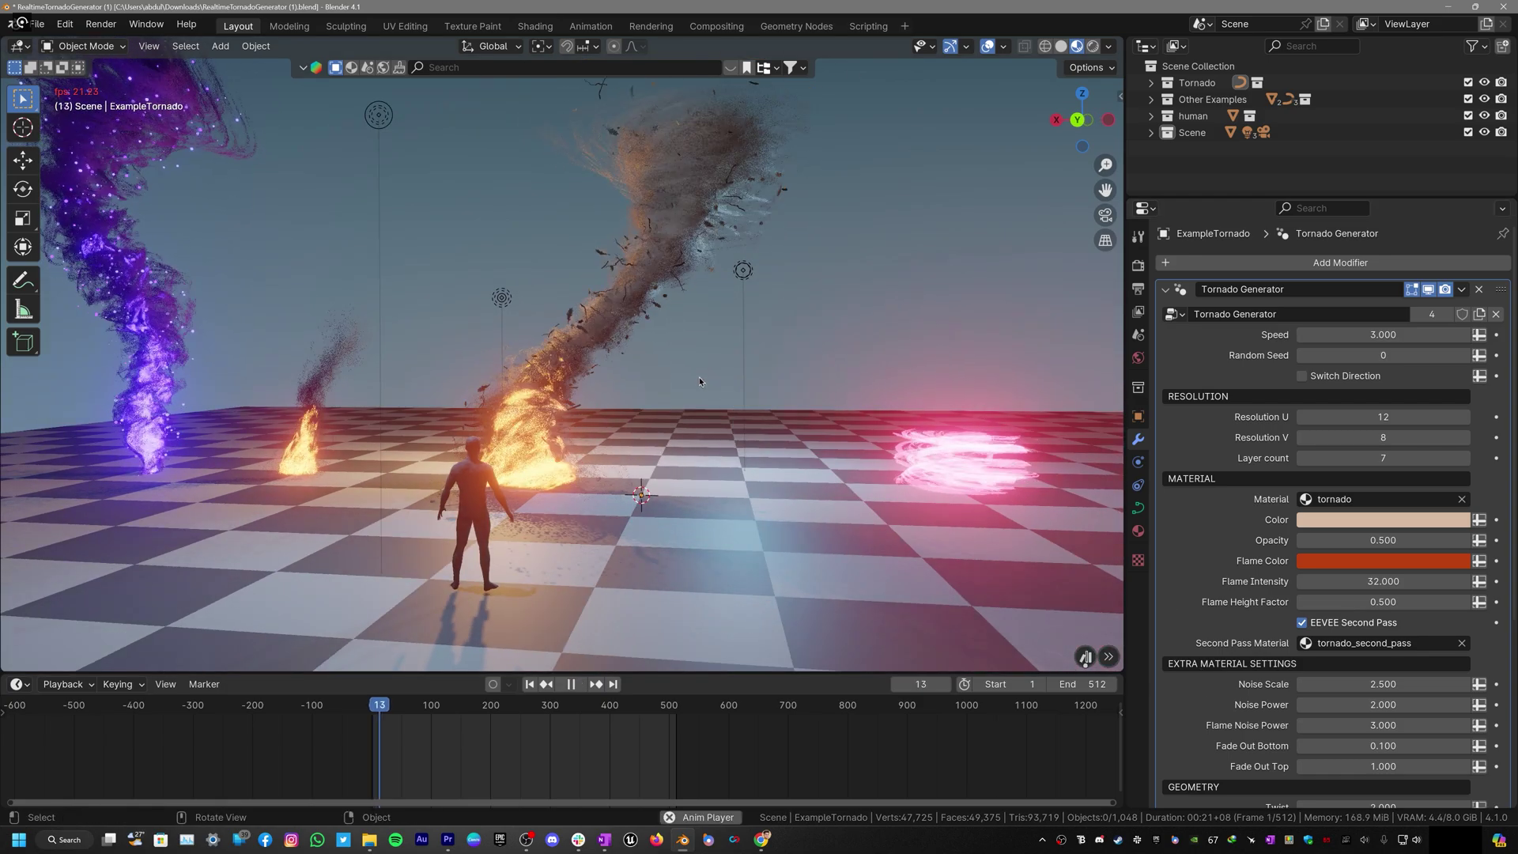
pyautogui.scroll(4, 685, 407)
pyautogui.scroll(-4, 648, 290)
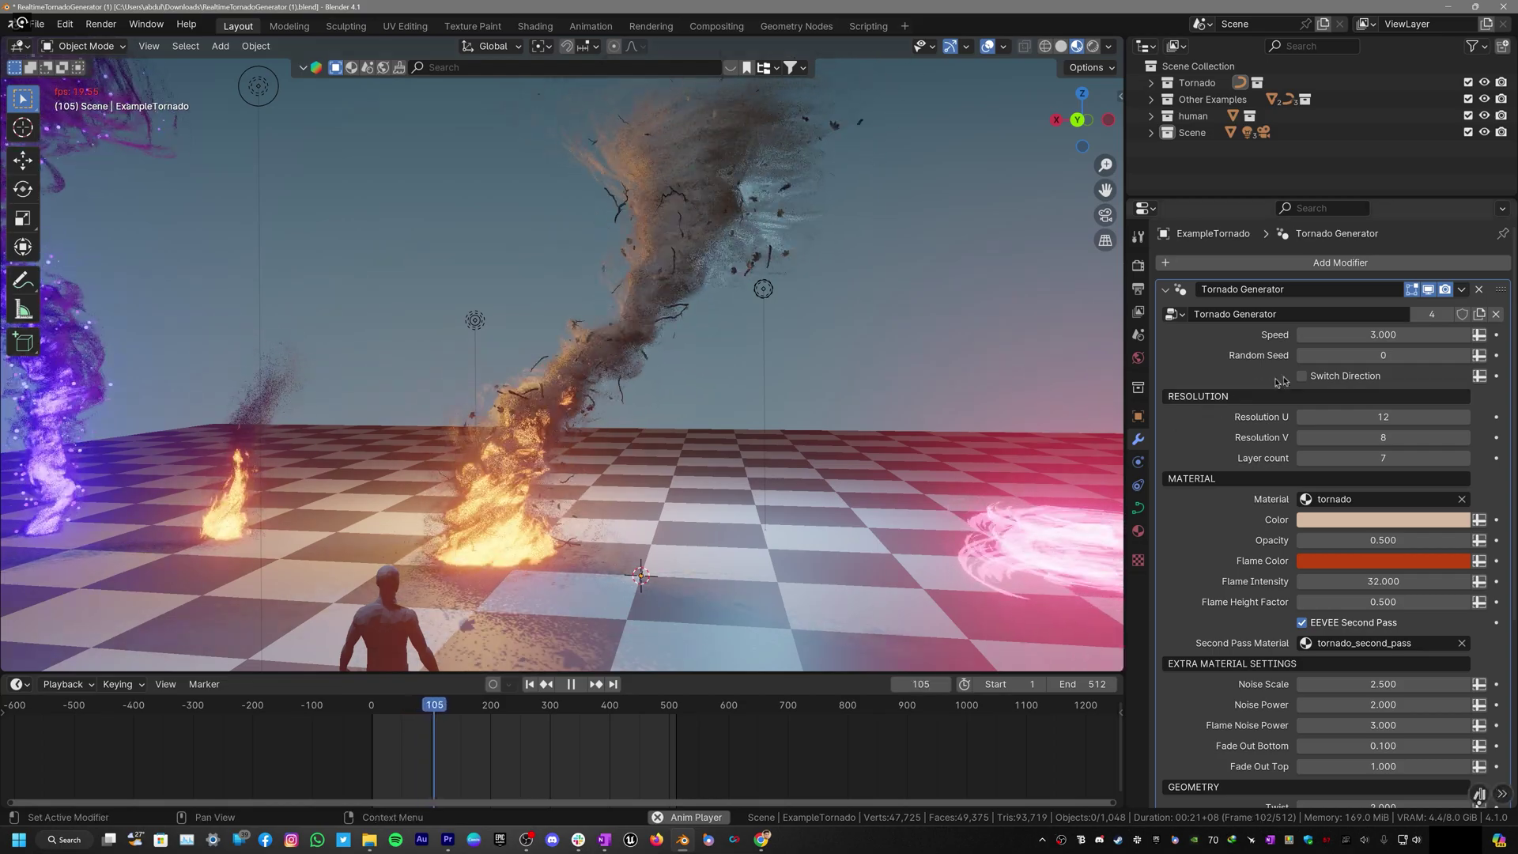
# Step: Set the tornado's Speed to 1.220 and its Random Seed to 88
pyautogui.moveTo(1366, 335); pyautogui.dragTo(1305, 334)
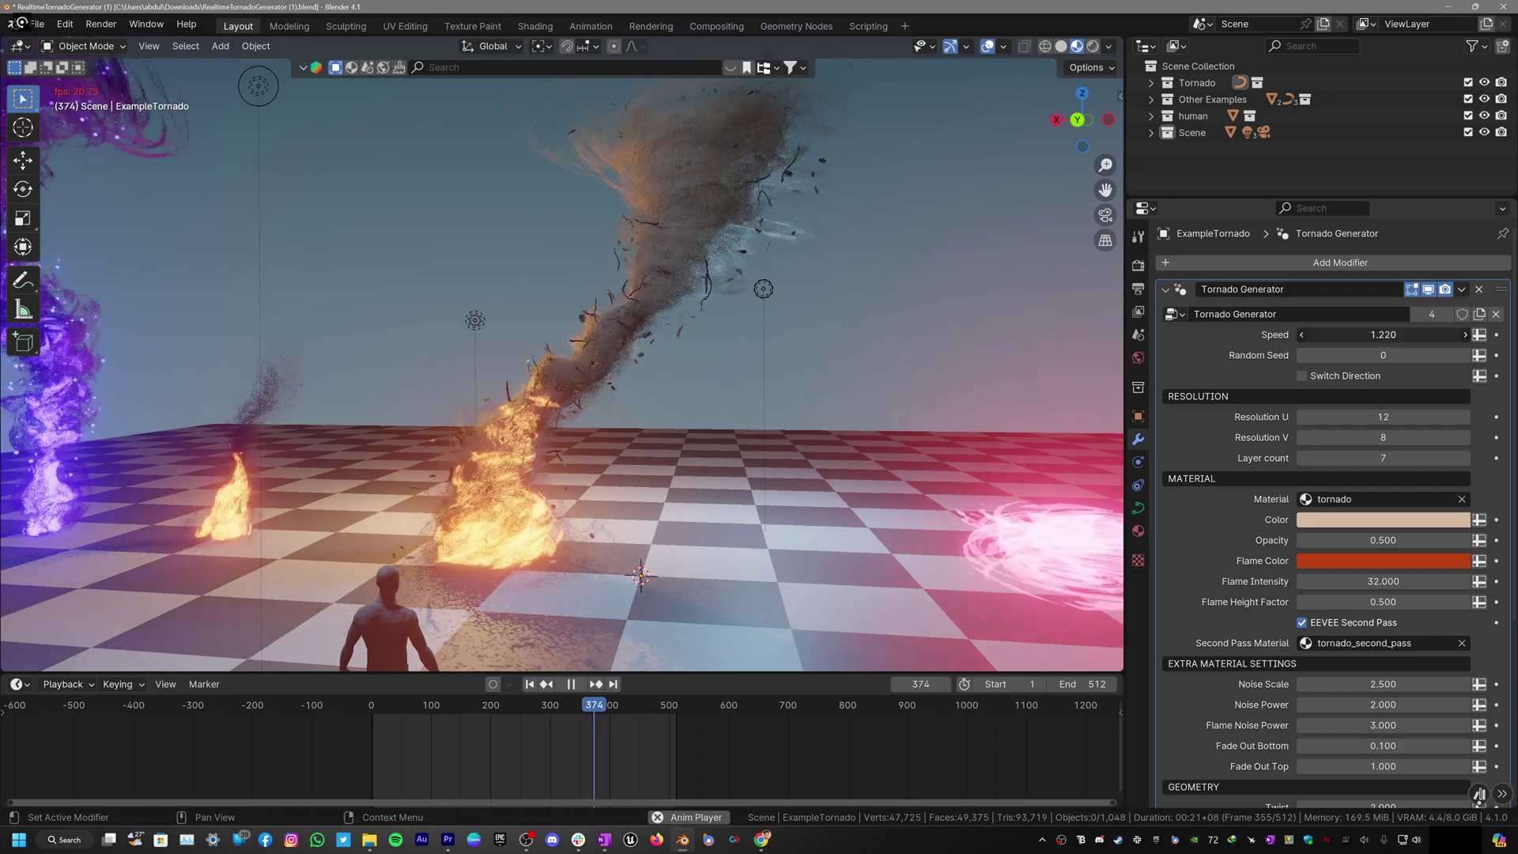
pyautogui.moveTo(1357, 359); pyautogui.dragTo(1420, 359)
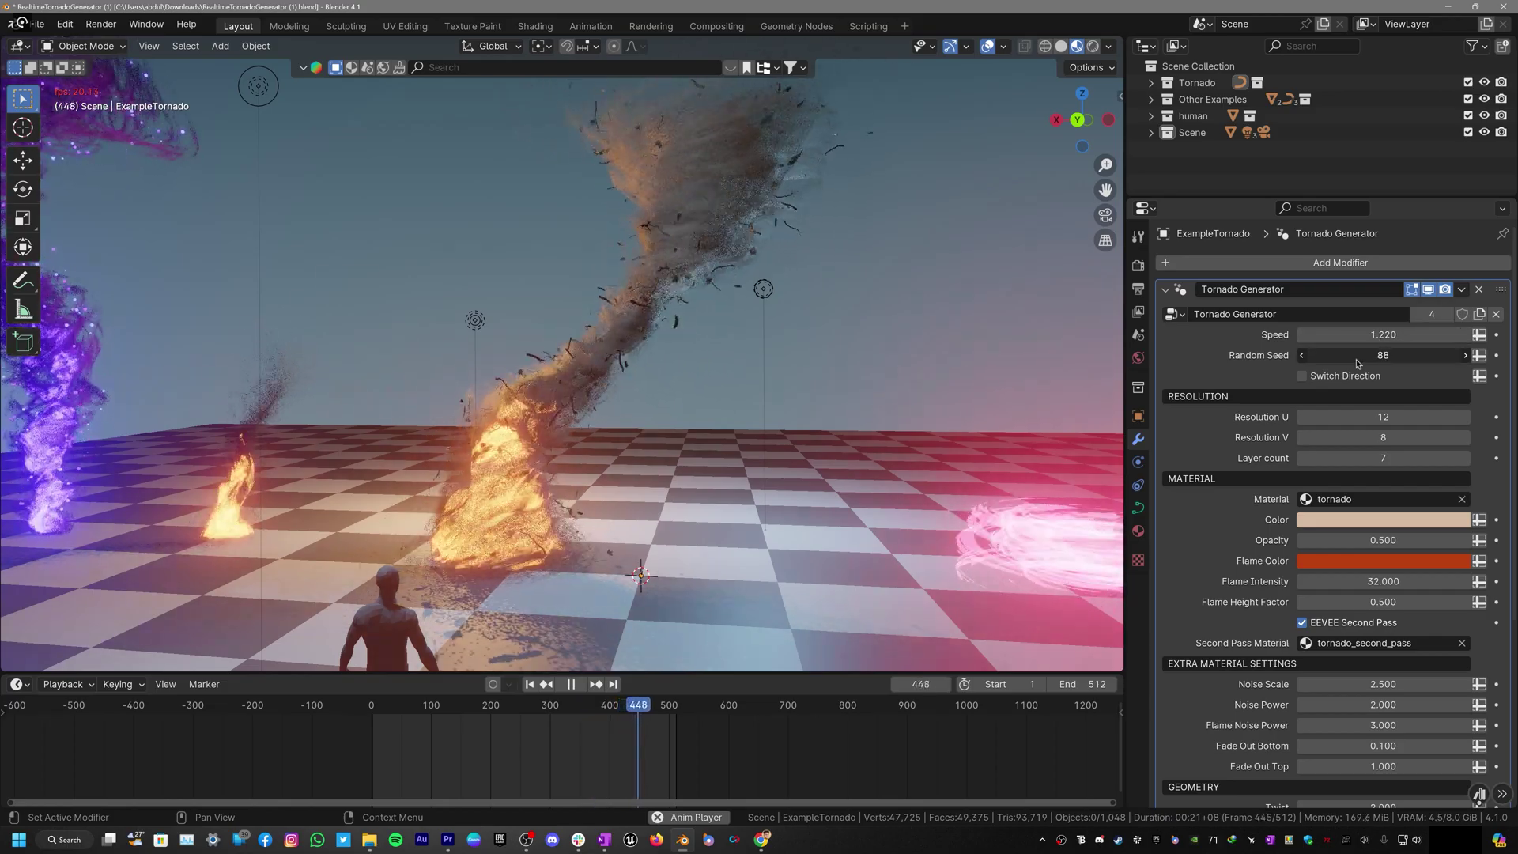
# Step: Enable Switch Direction to preview the tornado reversed, and disable it again
pyautogui.click(1319, 381)
pyautogui.scroll(-2, 704, 146)
pyautogui.keyDown('shift'); pyautogui.moveTo(702, 144); pyautogui.dragTo(685, 196, button='middle'); pyautogui.keyUp('shift')
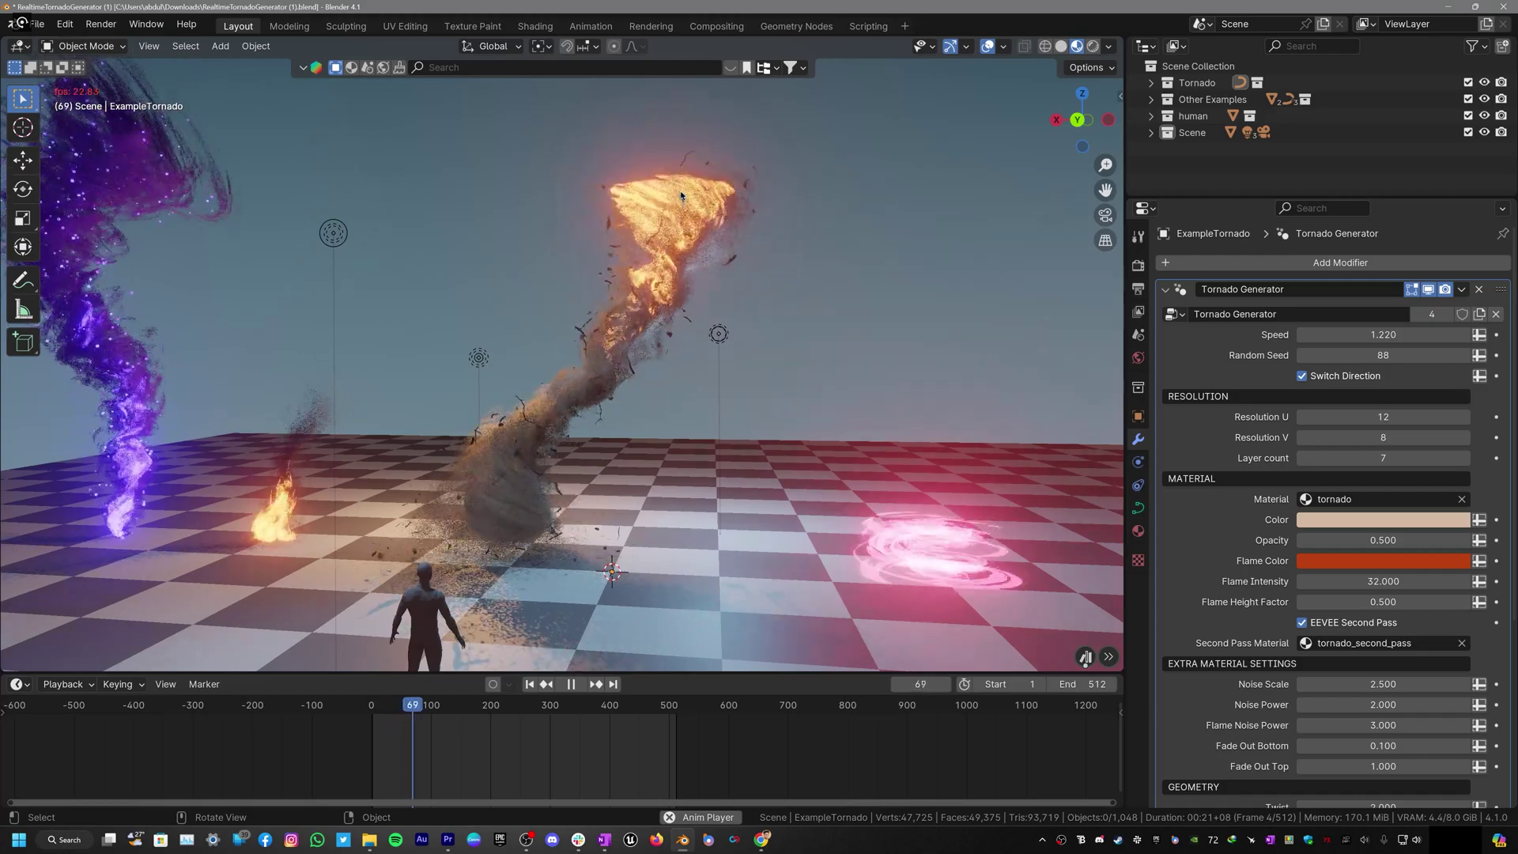
pyautogui.click(1302, 376)
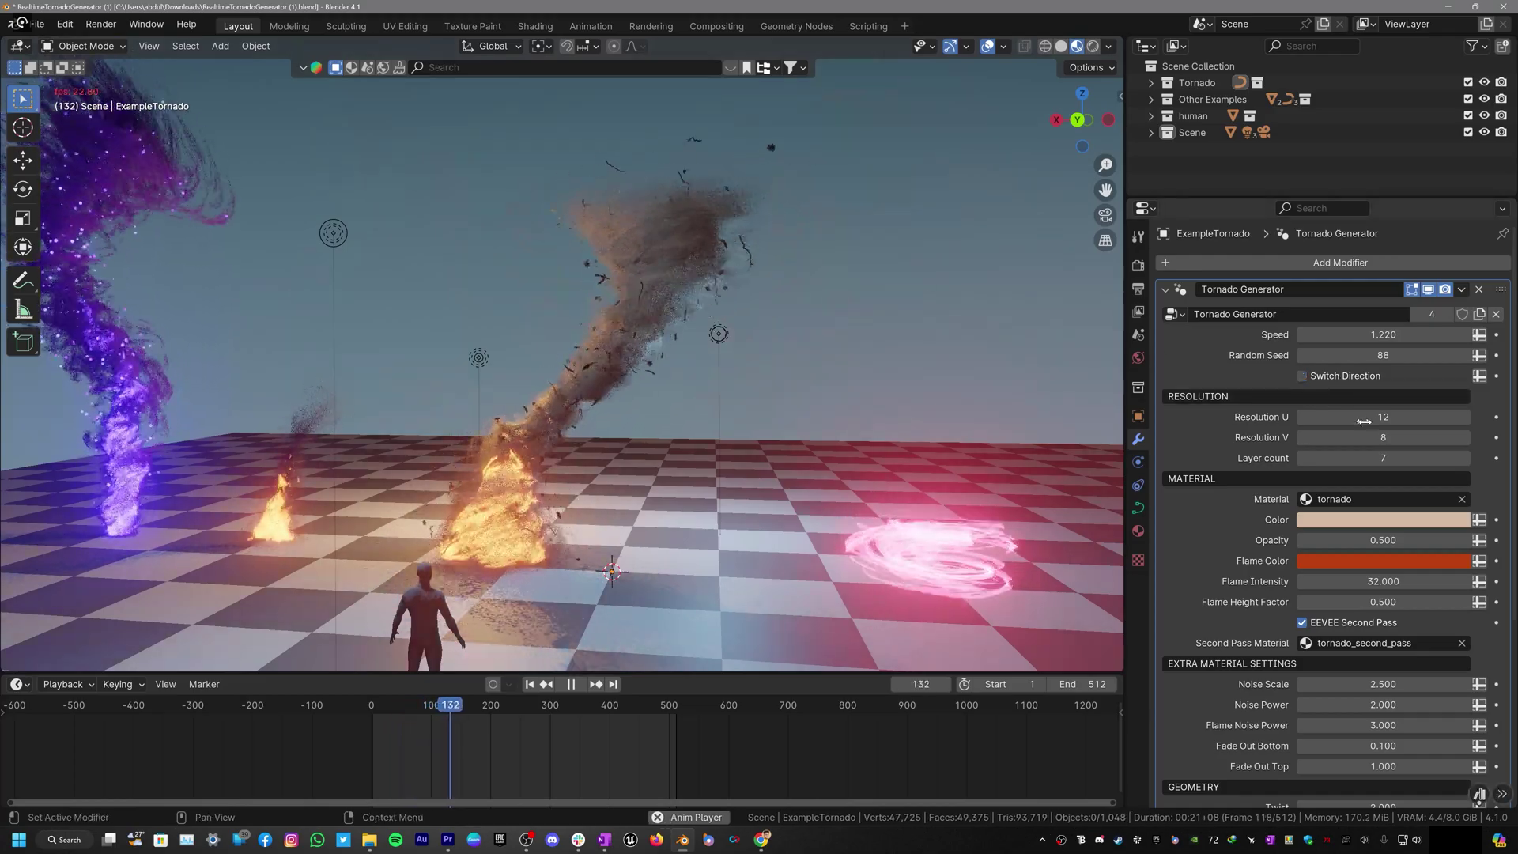
# Step: Set the tornado's Layer count to 6
pyautogui.scroll(2, 837, 437)
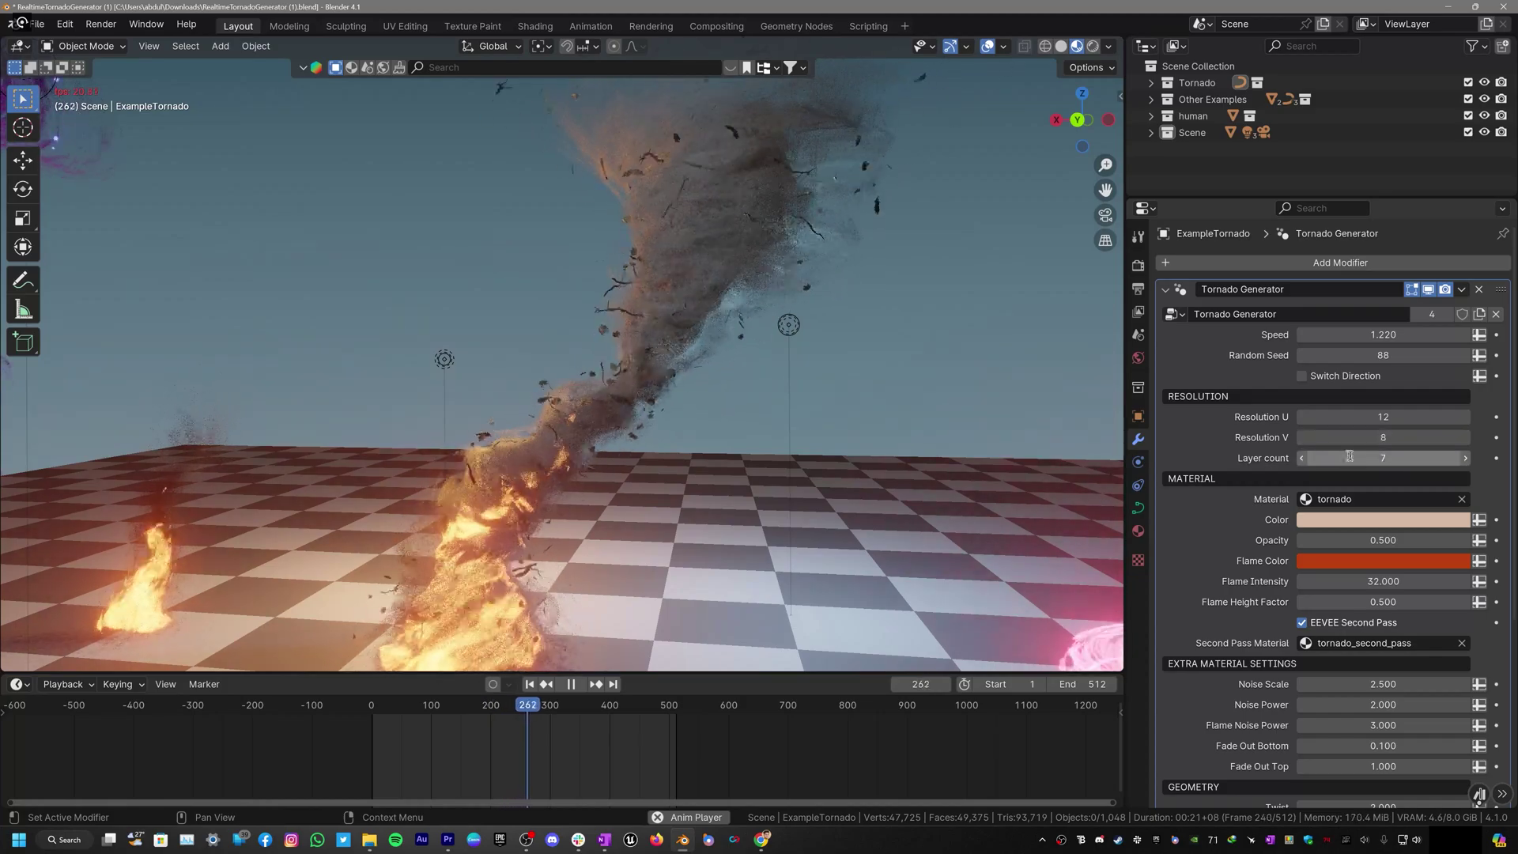
pyautogui.click(1428, 453)
pyautogui.write('27')
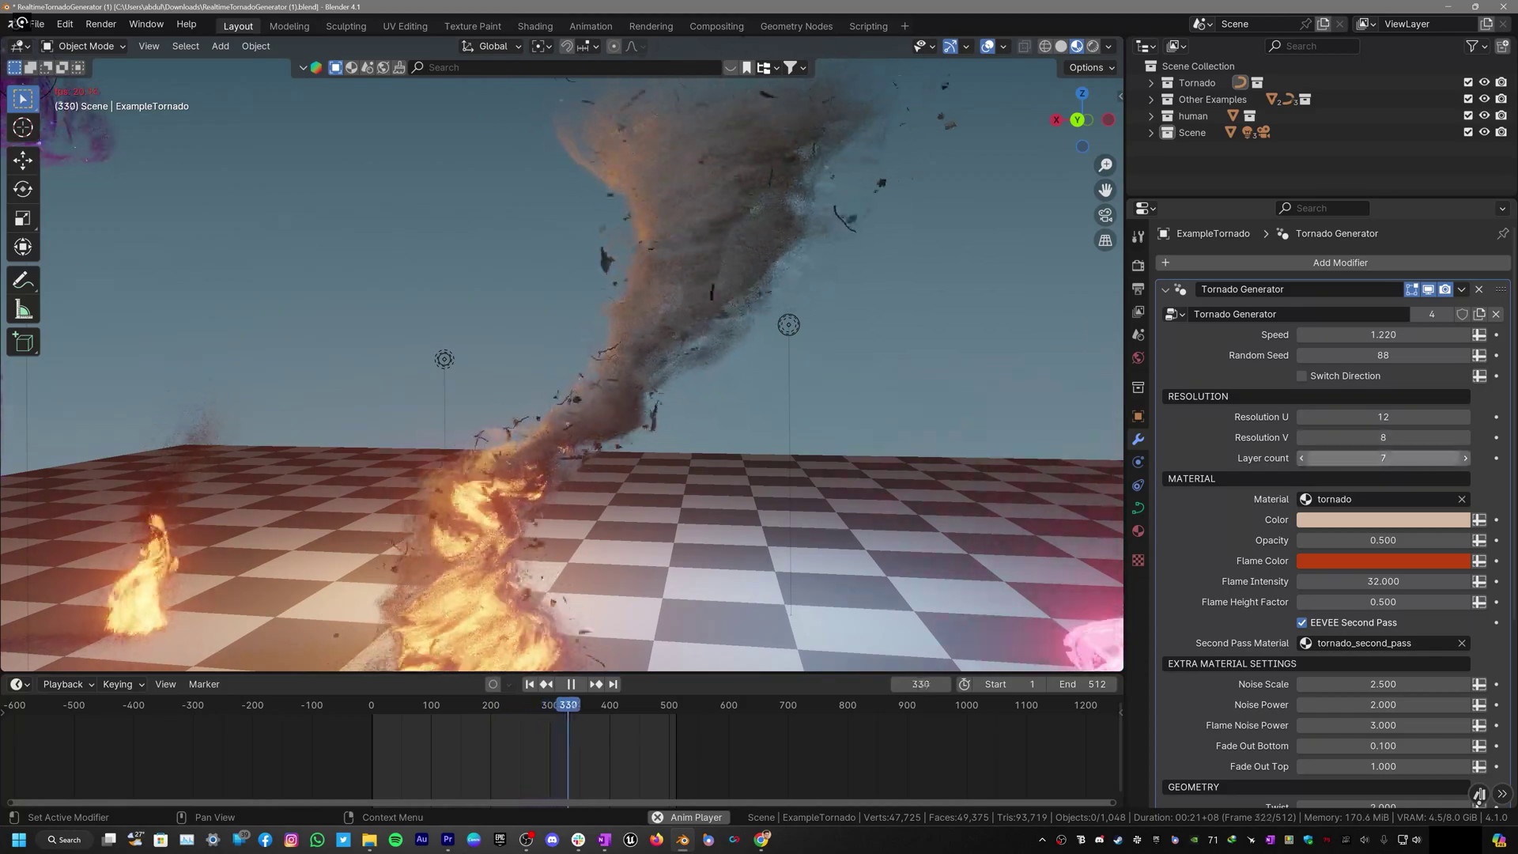
pyautogui.press('Return')
pyautogui.moveTo(1383, 458)
pyautogui.mouseDown()
pyautogui.moveTo(1418, 458)
pyautogui.moveTo(1364, 458)
pyautogui.mouseUp()
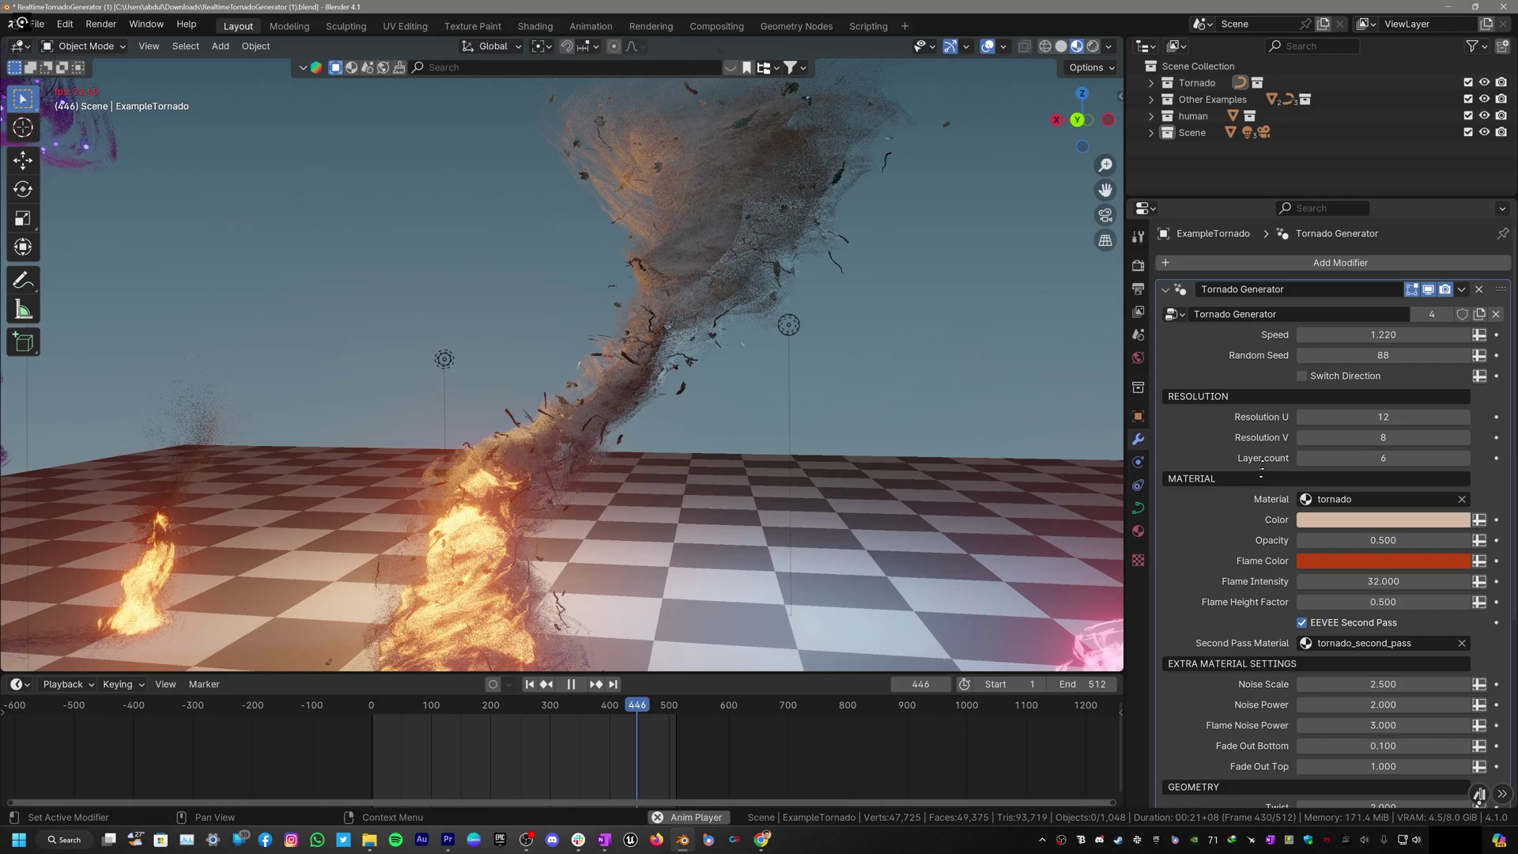
# Step: Reselect tornado as the Material and try a different brightness for the tornado's Color
pyautogui.scroll(-3, 1179, 402)
pyautogui.click(1344, 420)
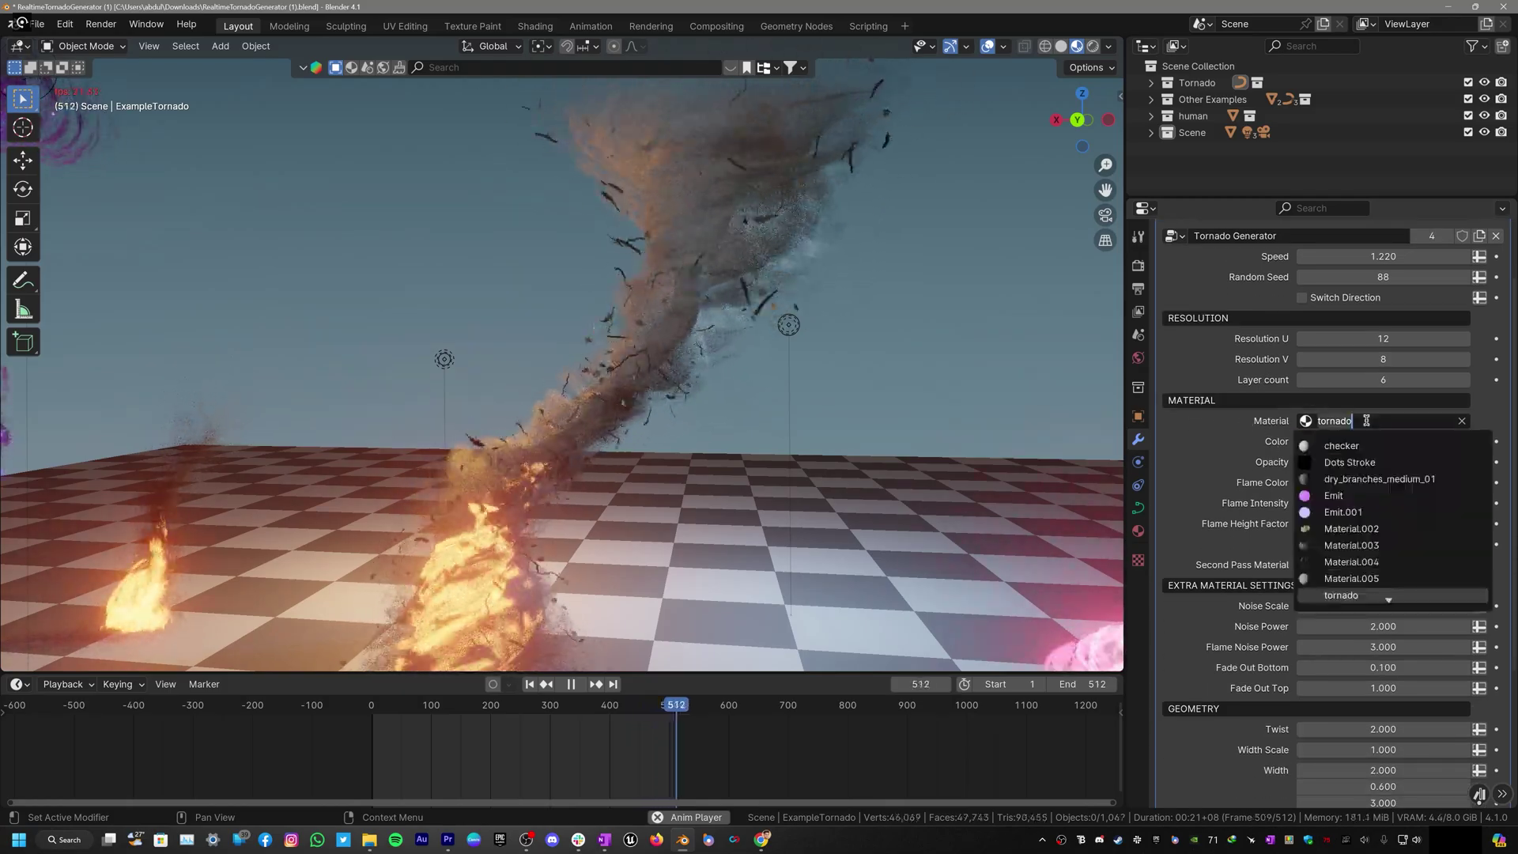
pyautogui.click(1340, 595)
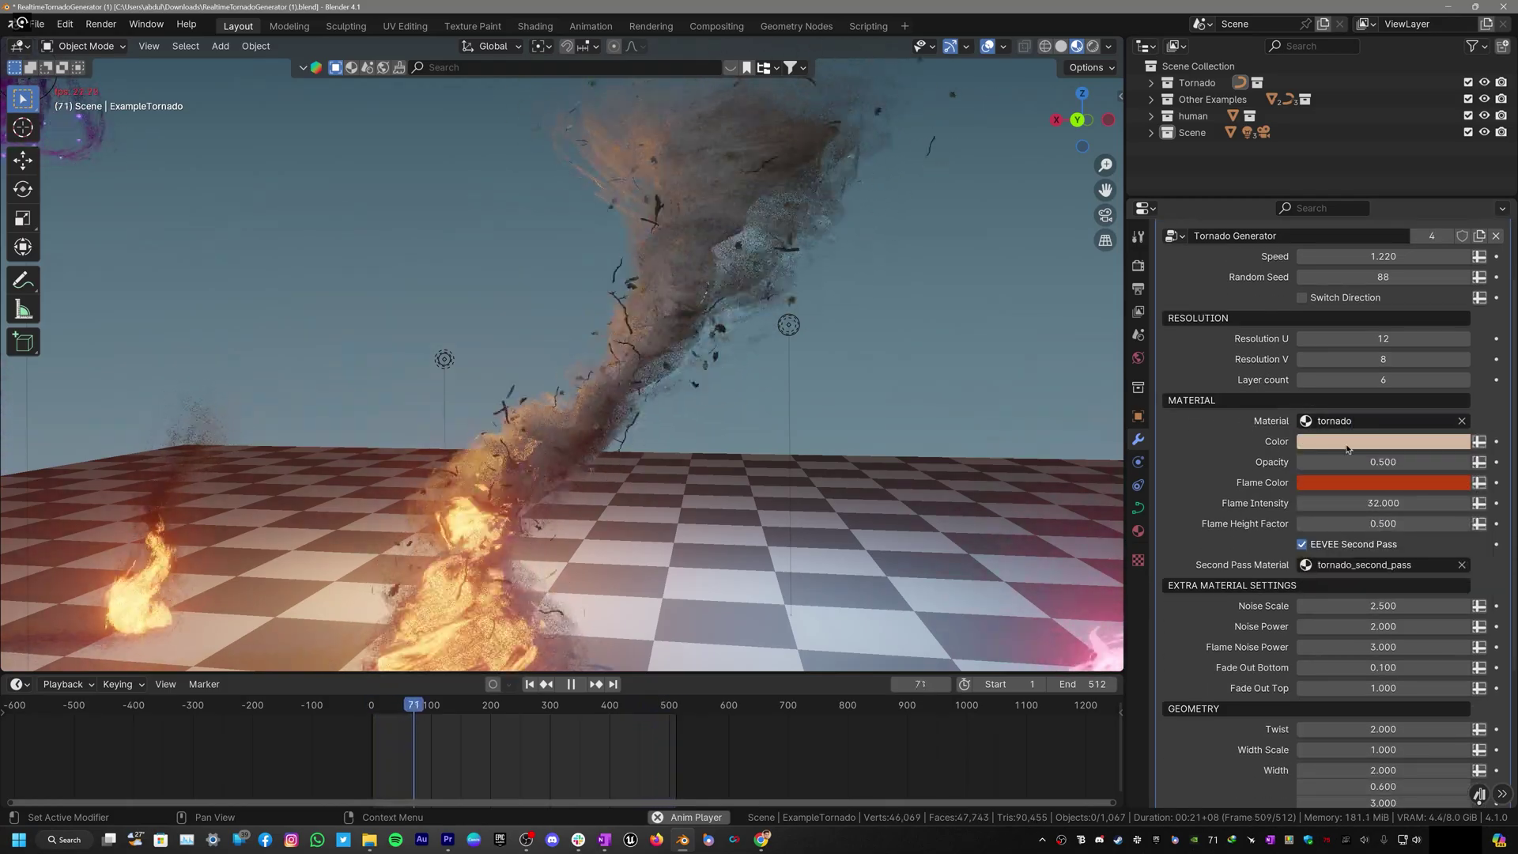
pyautogui.click(1392, 441)
pyautogui.moveTo(1463, 204)
pyautogui.mouseDown()
pyautogui.moveTo(1463, 261)
pyautogui.moveTo(1463, 182)
pyautogui.mouseUp()
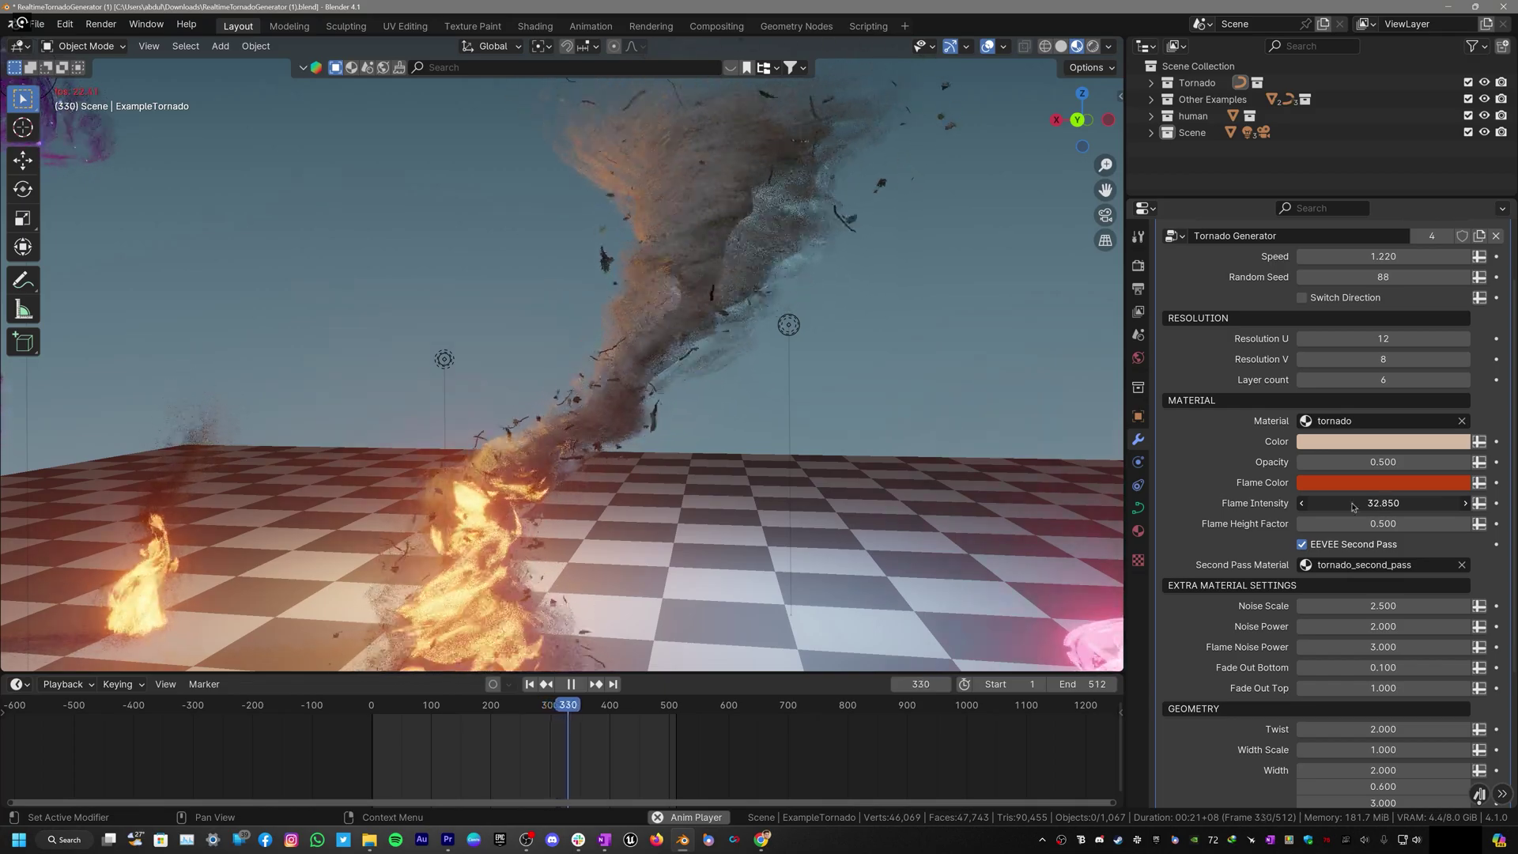
# Step: Set the tornado's Flame Height Factor to 0.001 to remove the flames
pyautogui.moveTo(1347, 523); pyautogui.dragTo(1317, 523)
pyautogui.keyDown('shift'); pyautogui.moveTo(653, 381); pyautogui.dragTo(712, 320, button='middle'); pyautogui.keyUp('shift')
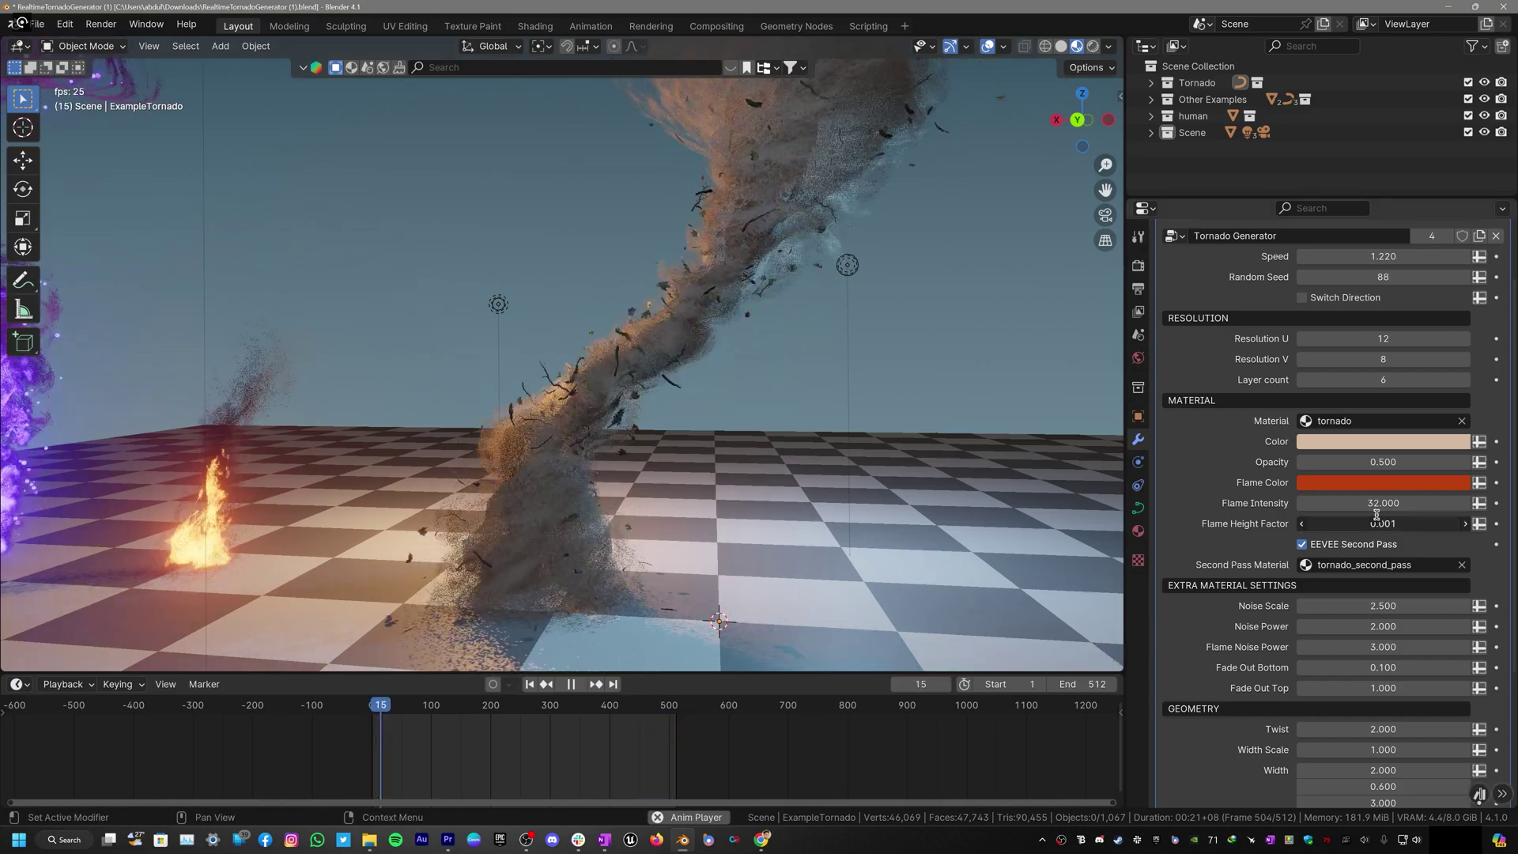
pyautogui.moveTo(1383, 523)
pyautogui.mouseDown()
pyautogui.moveTo(1463, 524)
pyautogui.moveTo(1384, 524)
pyautogui.mouseUp()
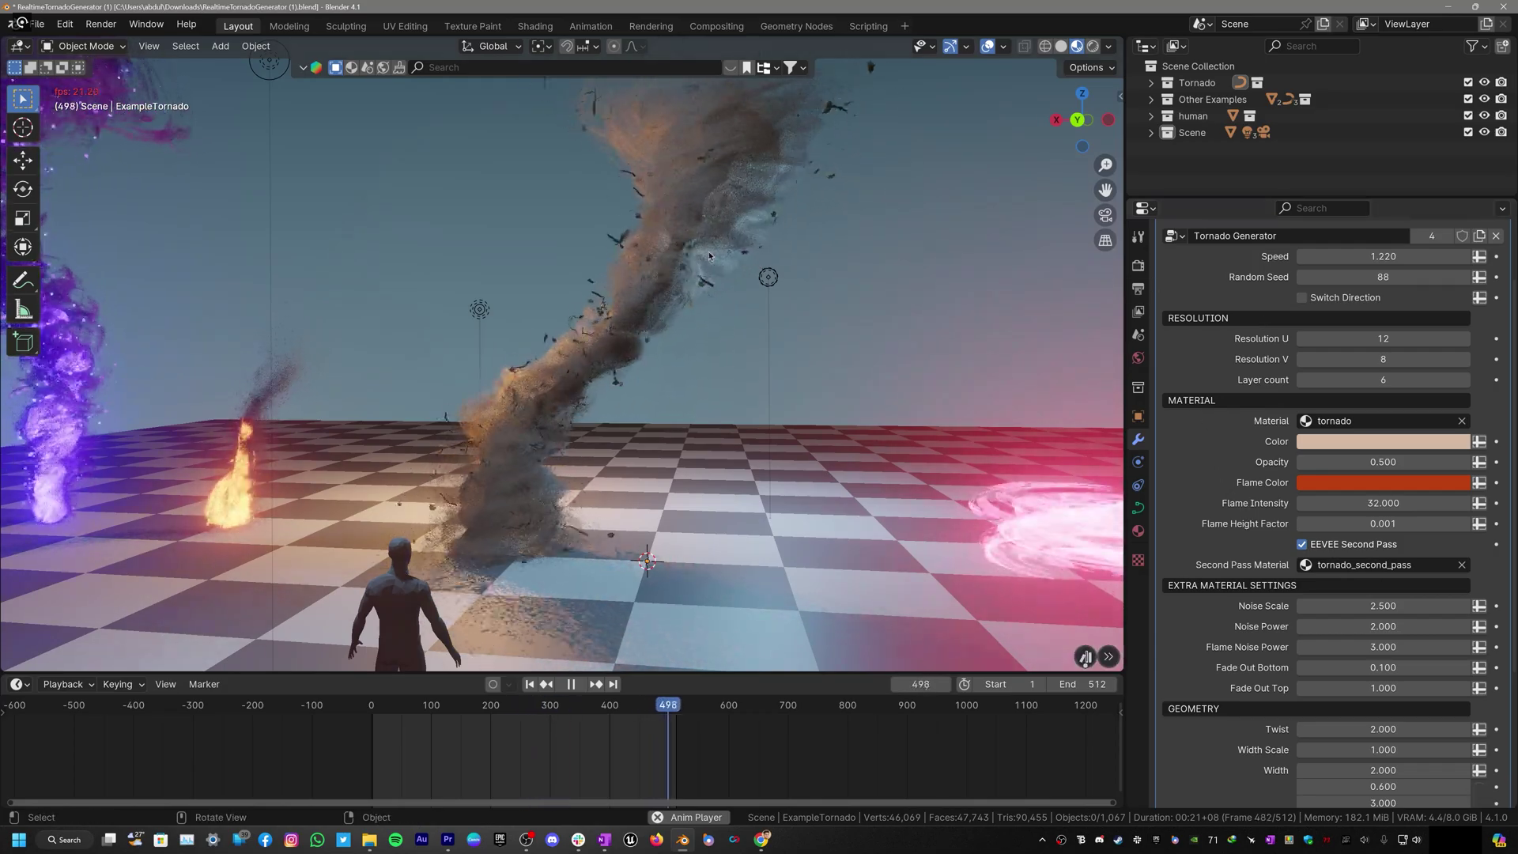
# Step: Stop the playback, preview the tornado in Rendered shading with the Cycles settings open, and return to Material Preview shading
pyautogui.press('space')
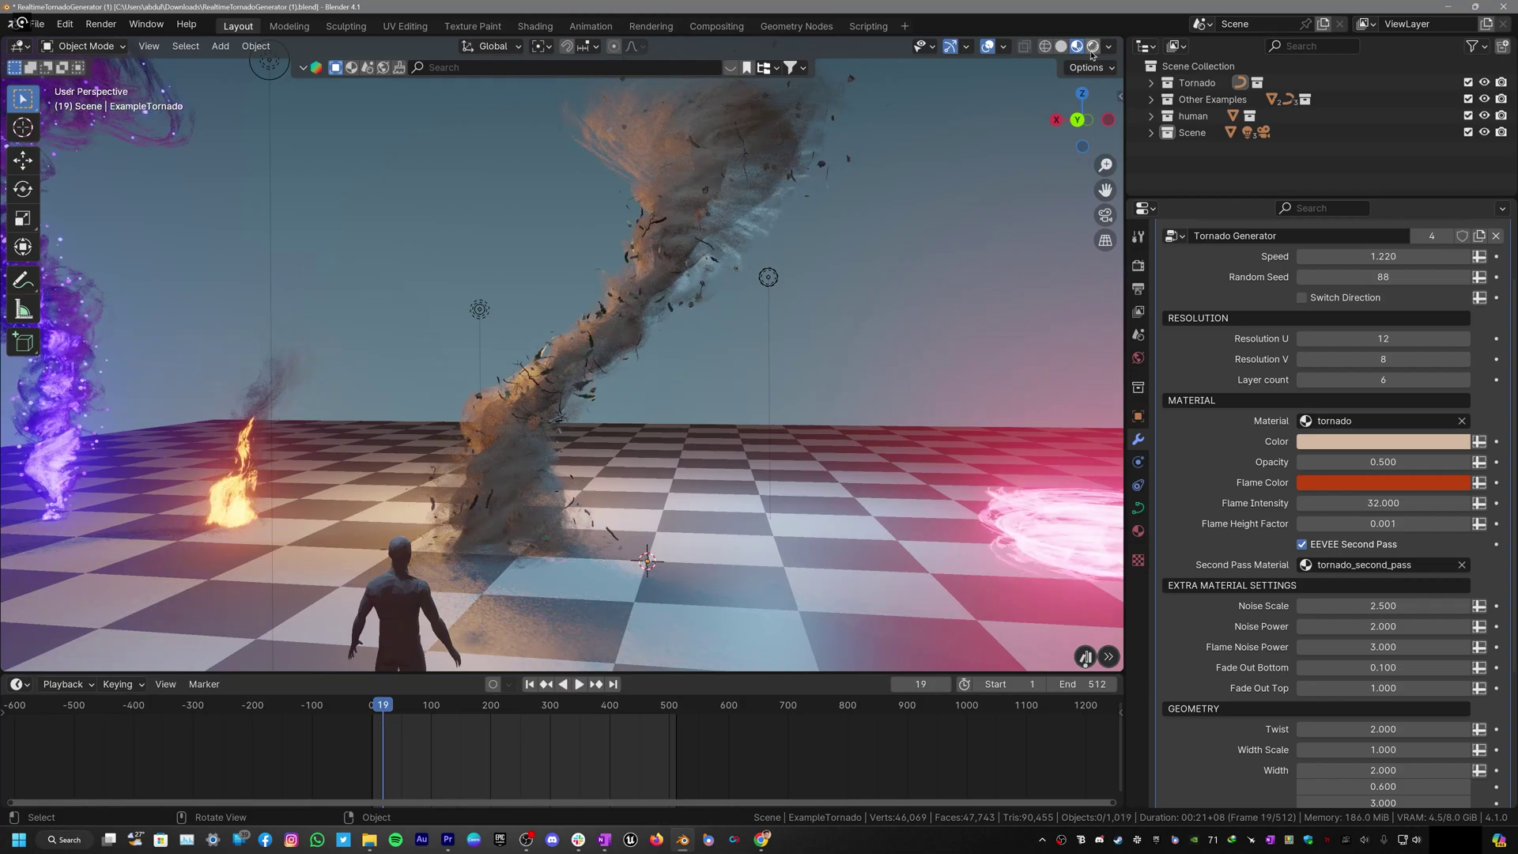
pyautogui.click(1093, 47)
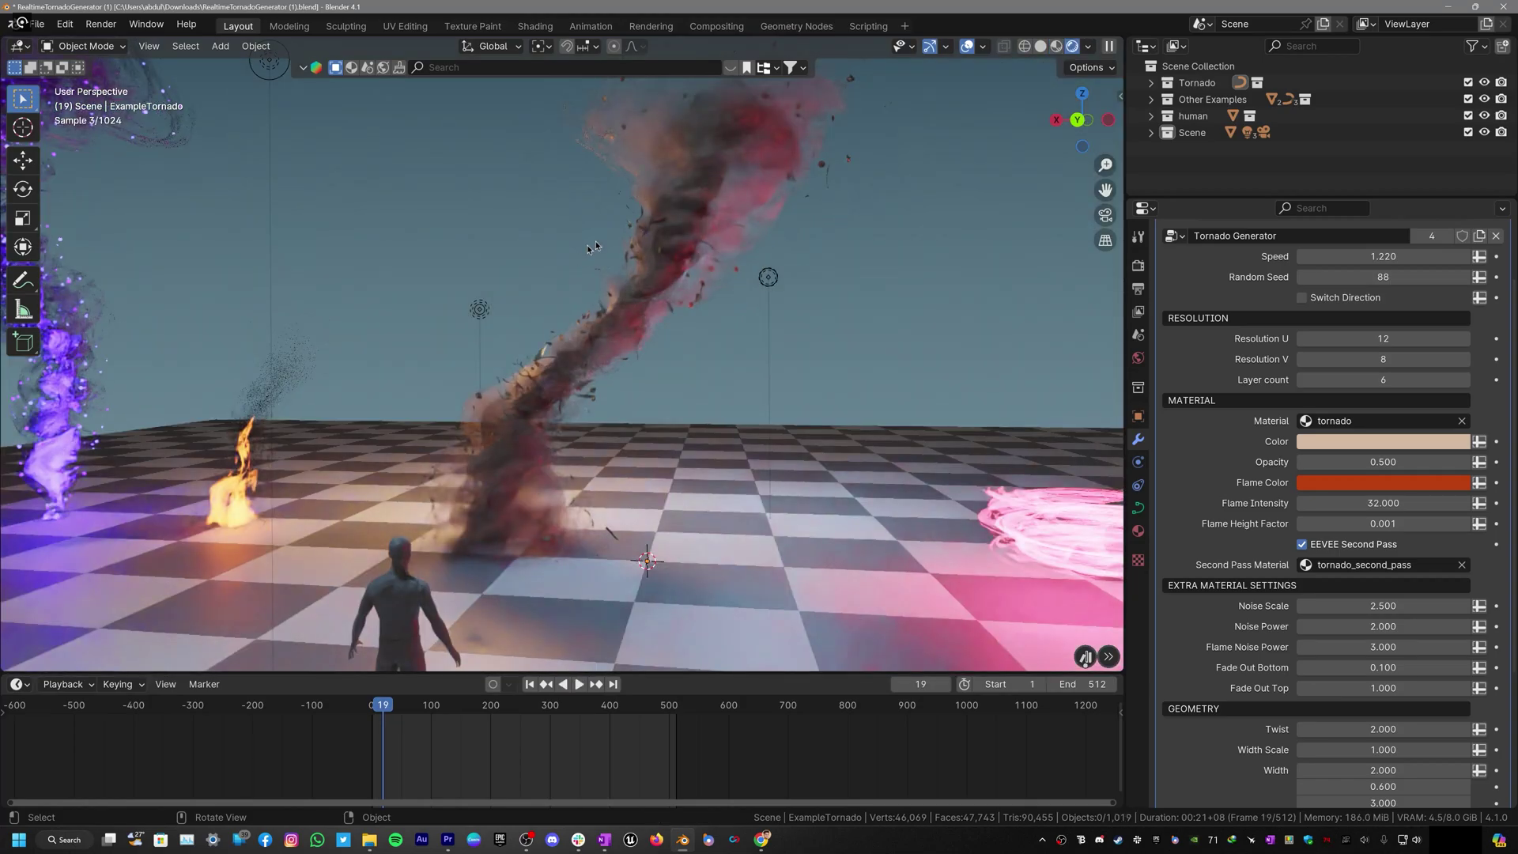
pyautogui.click(1139, 265)
pyautogui.click(1058, 46)
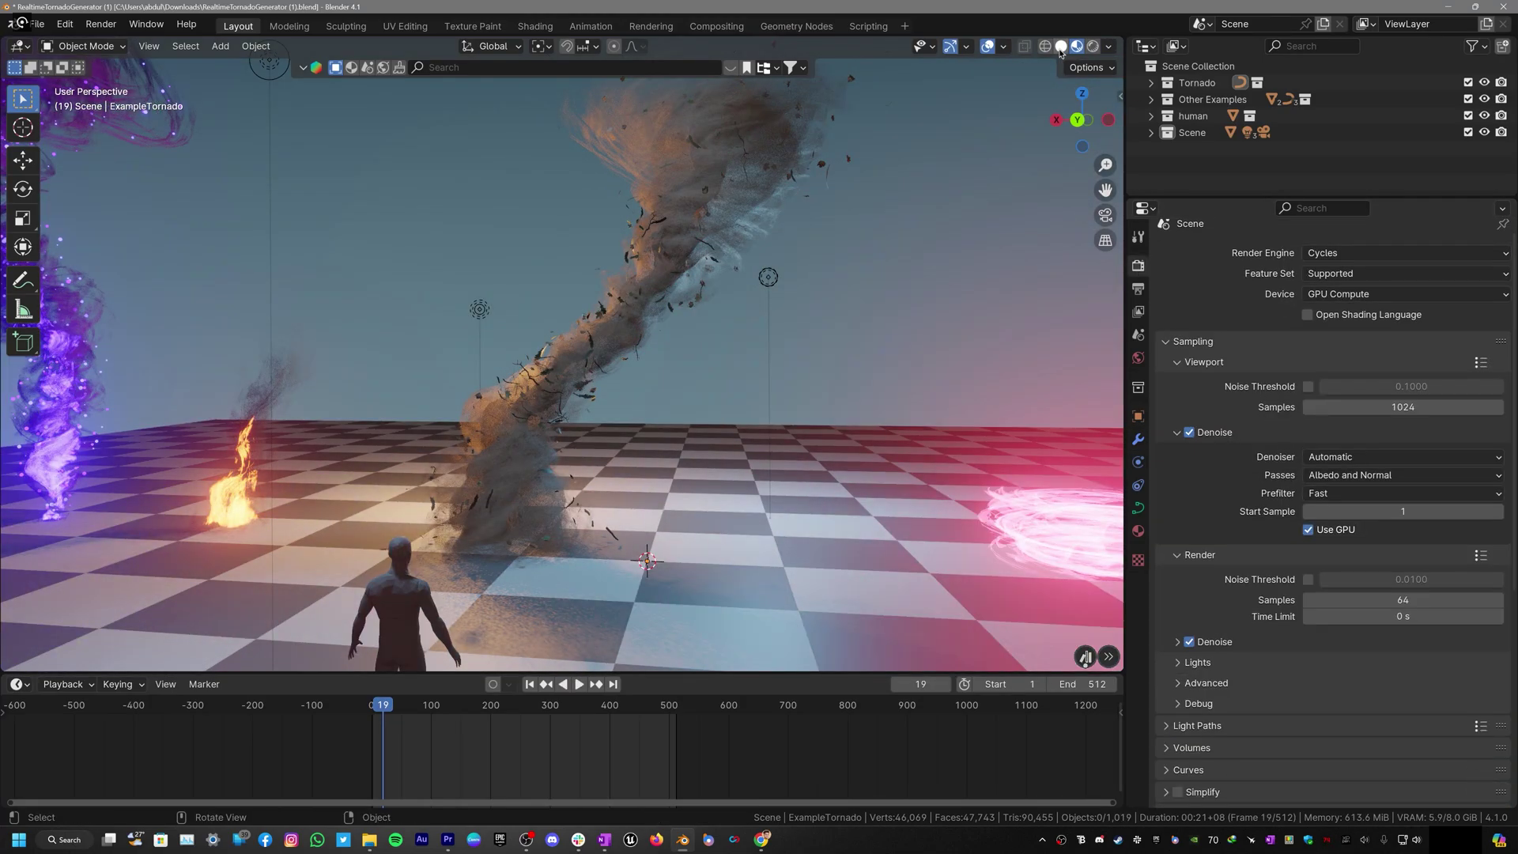
pyautogui.click(1095, 47)
pyautogui.click(1077, 47)
# Step: Set the tornado's Noise Scale to 2.42 in the Tornado Generator modifier
pyautogui.click(1139, 440)
pyautogui.scroll(-1, 1338, 518)
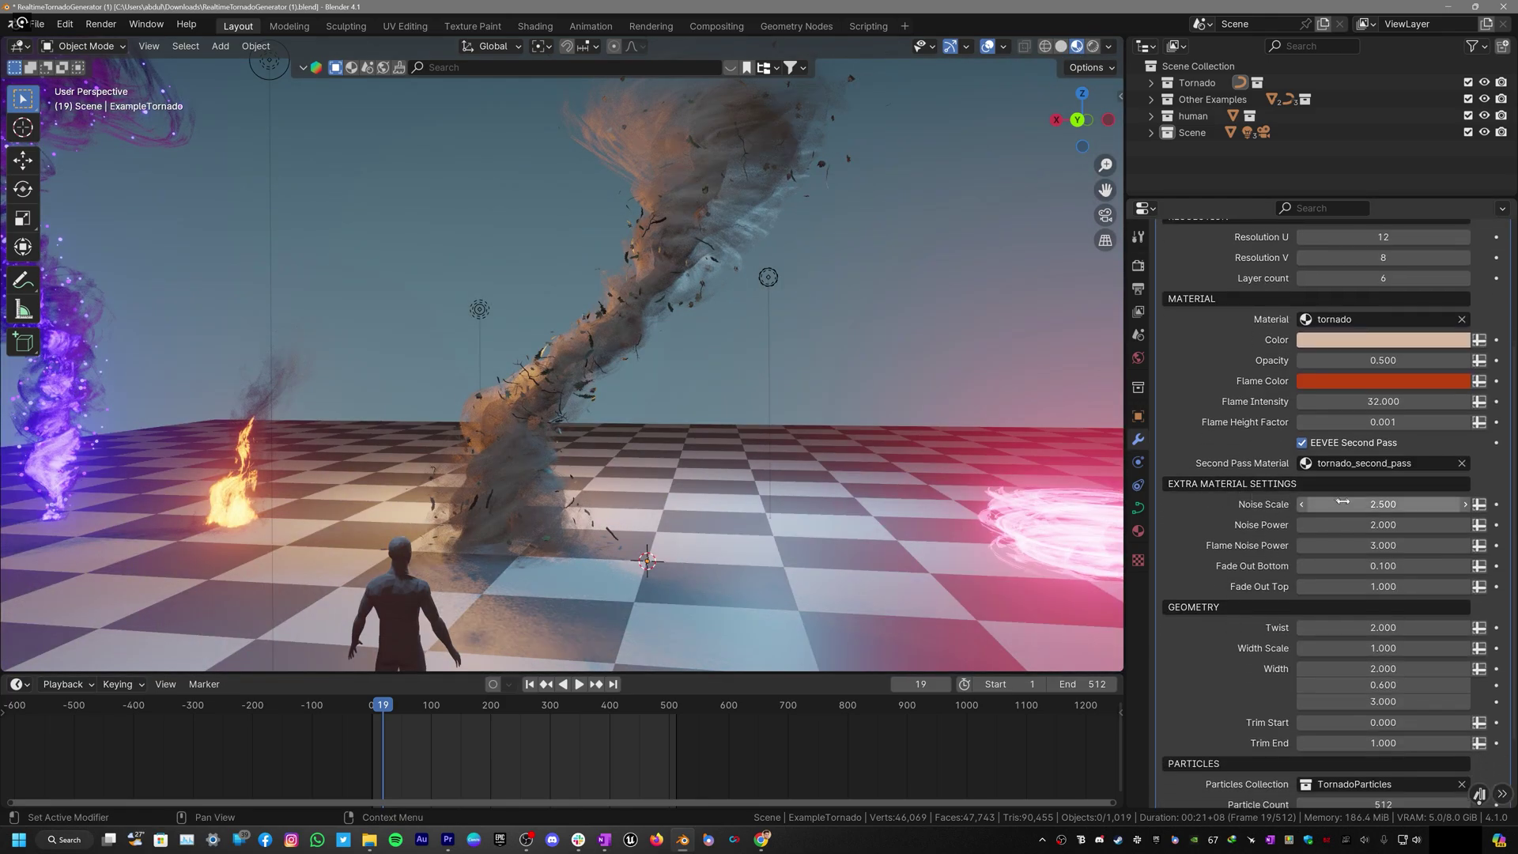
pyautogui.moveTo(1382, 503); pyautogui.dragTo(1376, 503)
# Step: Try a Noise Power of 2.33 and a Fade Out Bottom of 5.5, restoring them to 2 and 0.1
pyautogui.keyDown('shift'); pyautogui.moveTo(532, 313); pyautogui.dragTo(486, 411, button='middle'); pyautogui.keyUp('shift')
pyautogui.scroll(2, 487, 411)
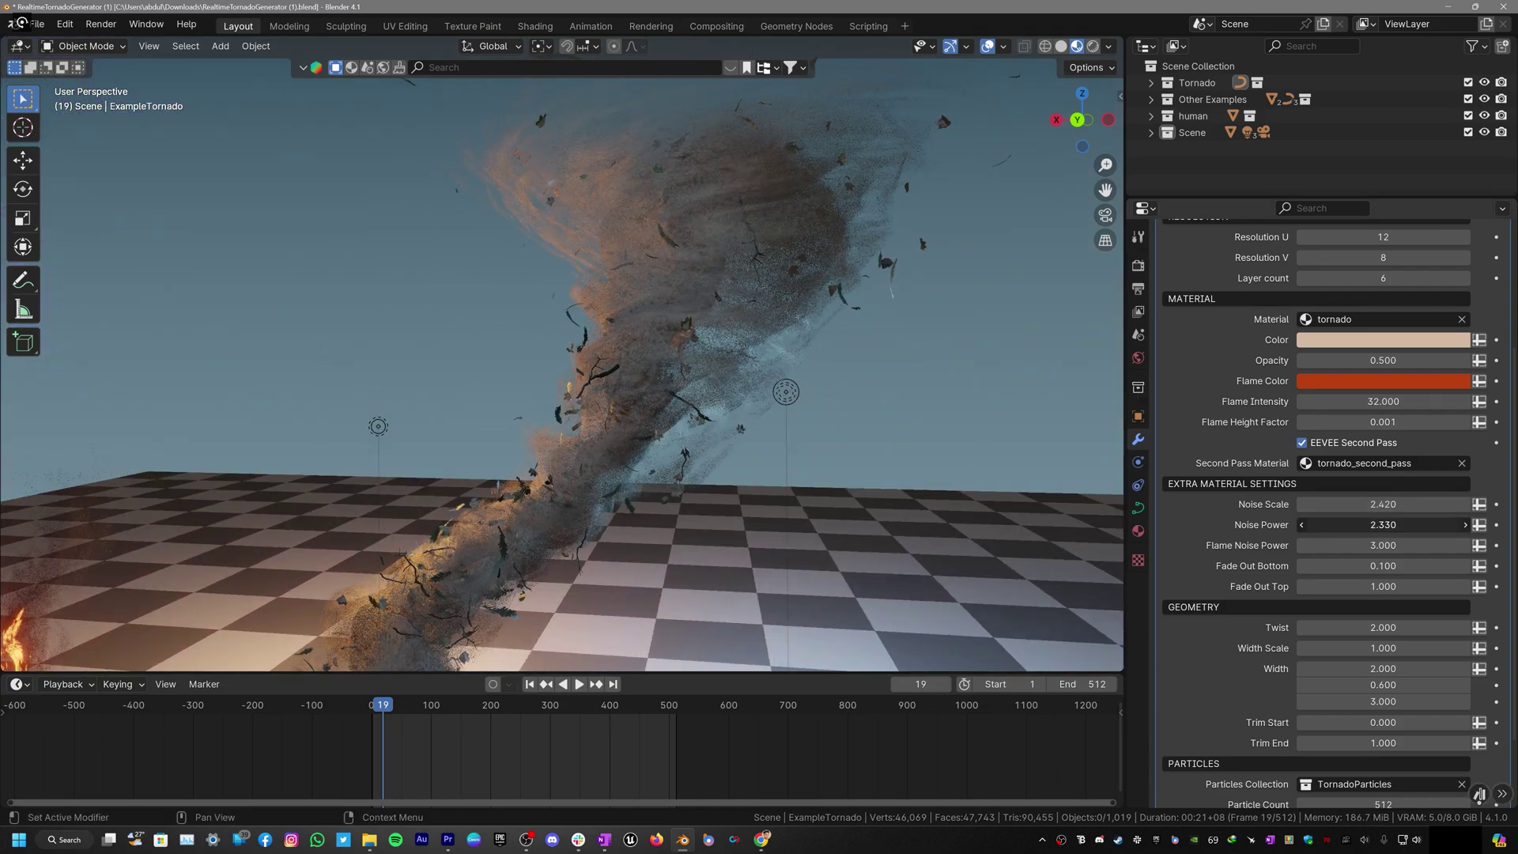
pyautogui.moveTo(1378, 525); pyautogui.dragTo(1415, 525)
pyautogui.rightClick(1352, 526)
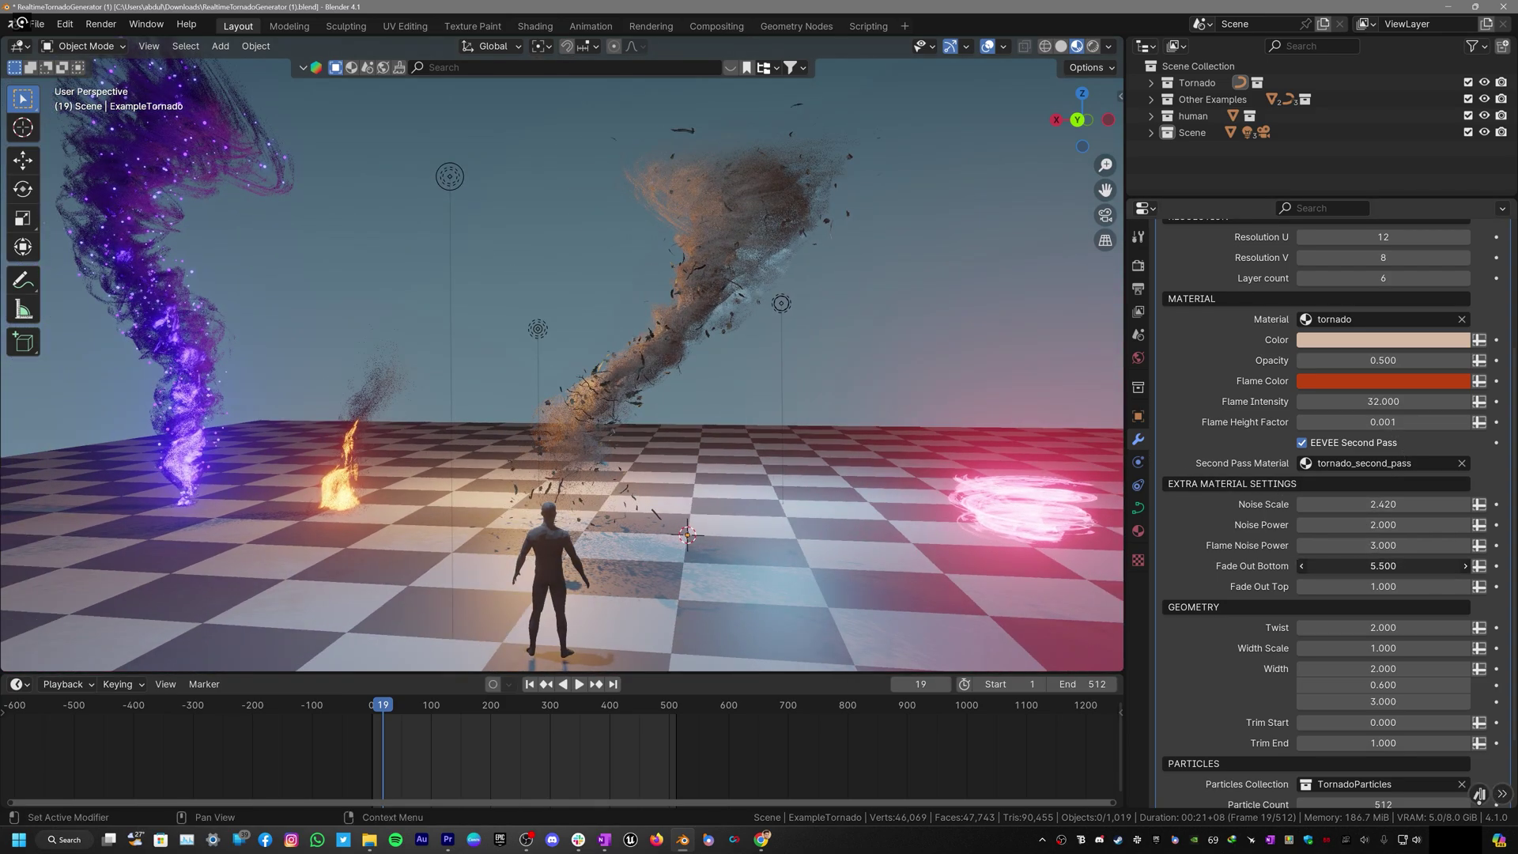
pyautogui.moveTo(1384, 566); pyautogui.dragTo(1304, 566)
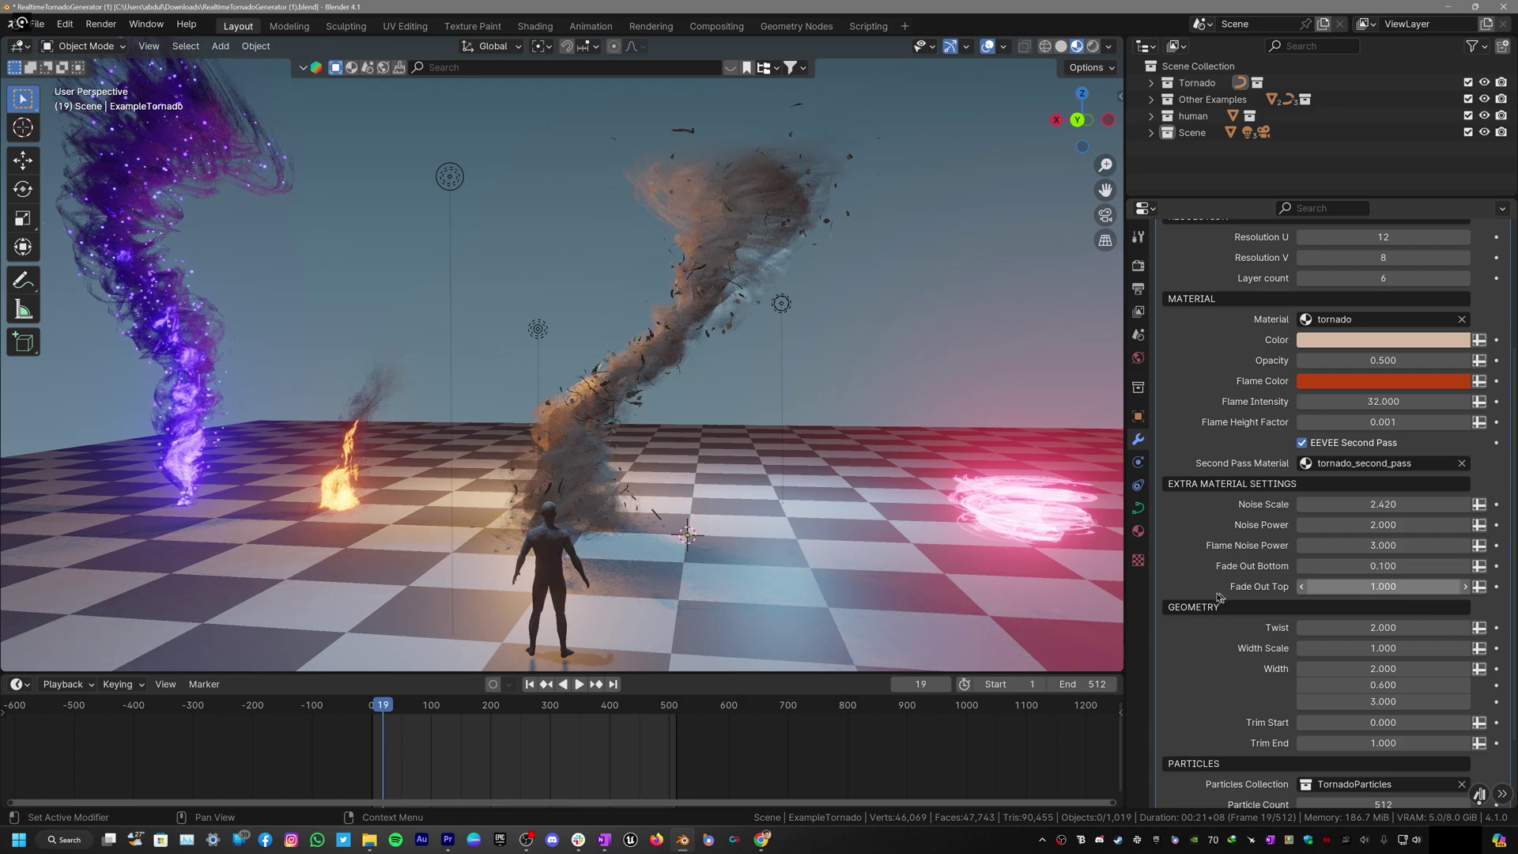
# Step: Try a Twist of 13.17 and a Width Scale of 3.42 on the tornado's geometry
pyautogui.scroll(-3, 1220, 597)
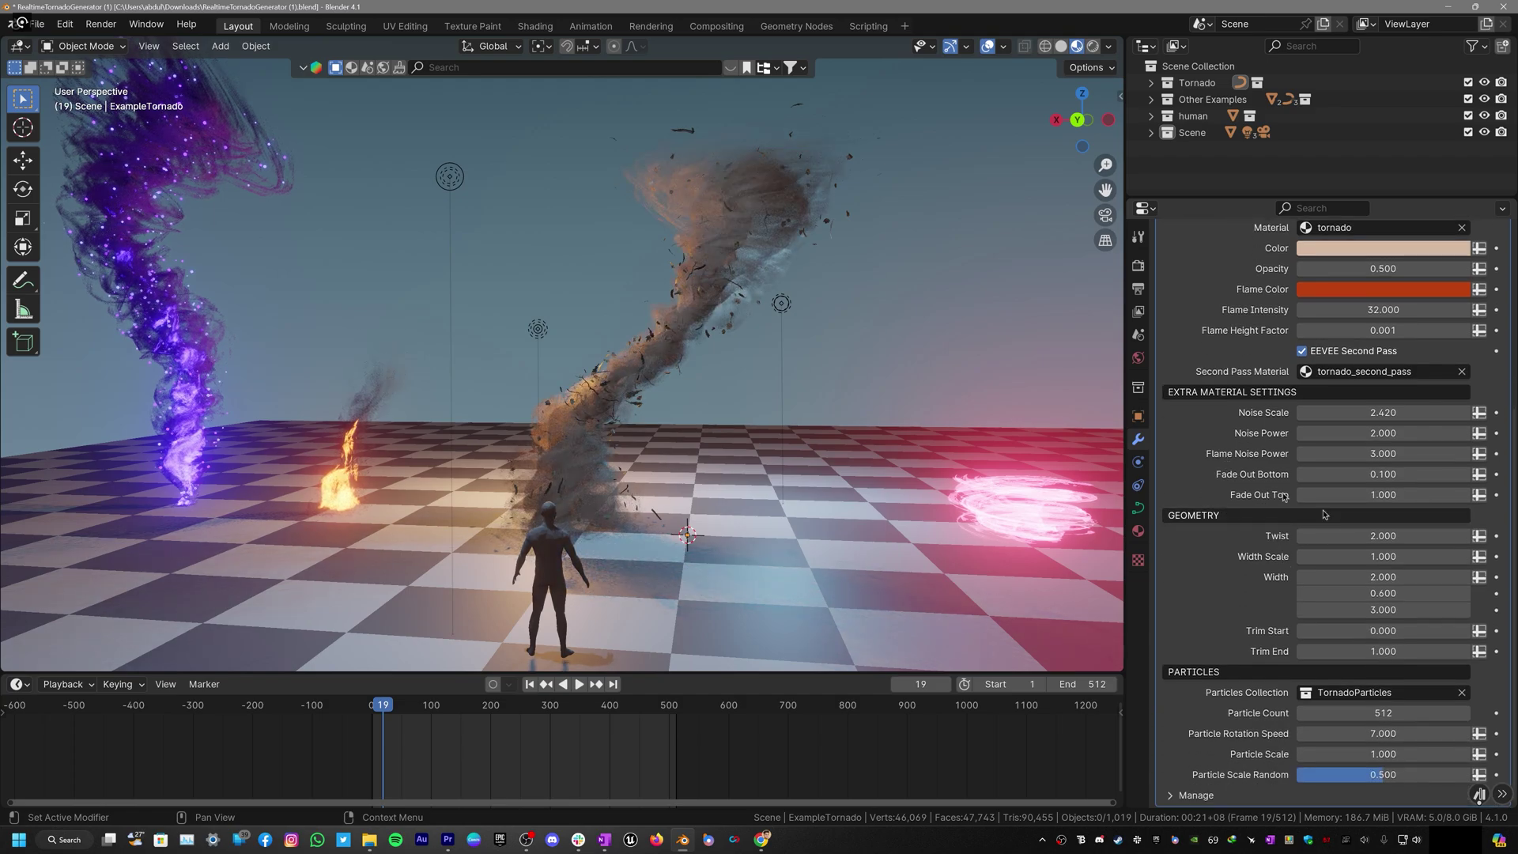
pyautogui.scroll(4, 937, 435)
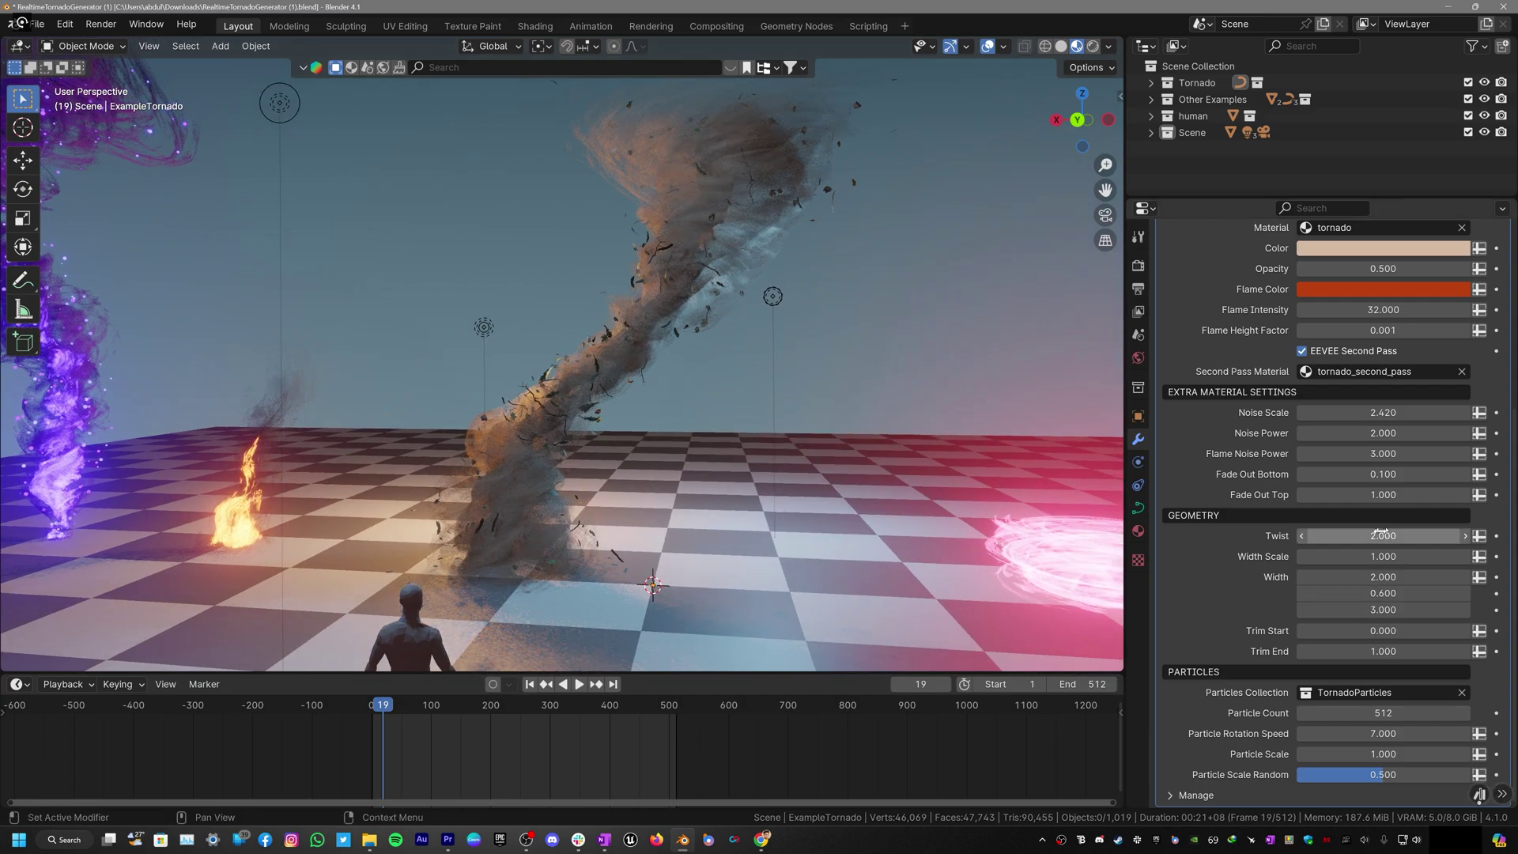
pyautogui.moveTo(1370, 535); pyautogui.dragTo(1424, 537)
pyautogui.press('Escape')
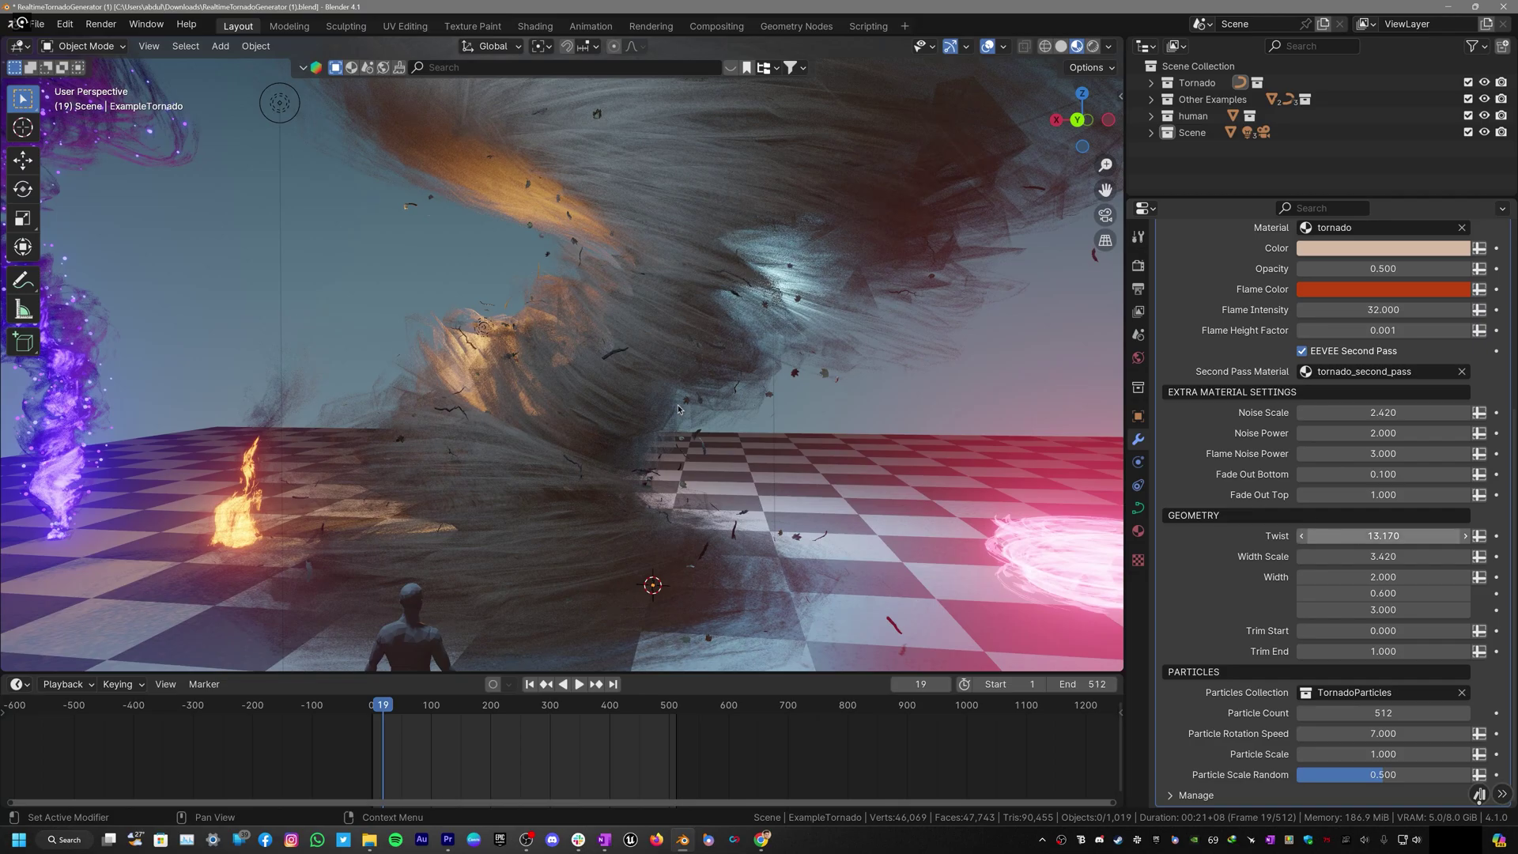
# Step: Play the animation briefly, set the Flame Height Factor to 0.631 and change the Flame Color to a pinkish purple
pyautogui.press('space')
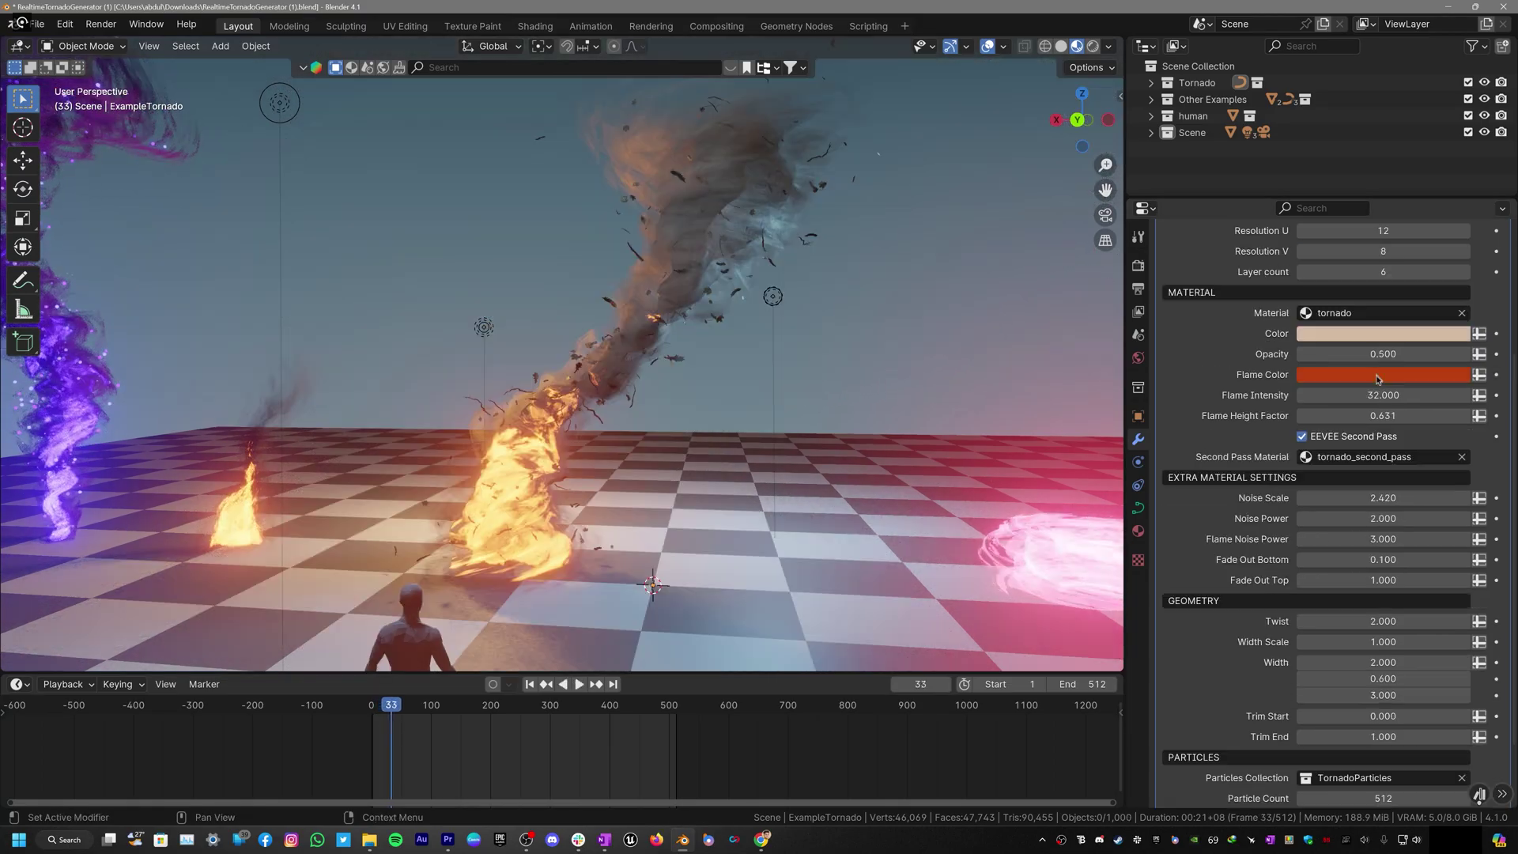
pyautogui.click(1379, 376)
pyautogui.click(1362, 376)
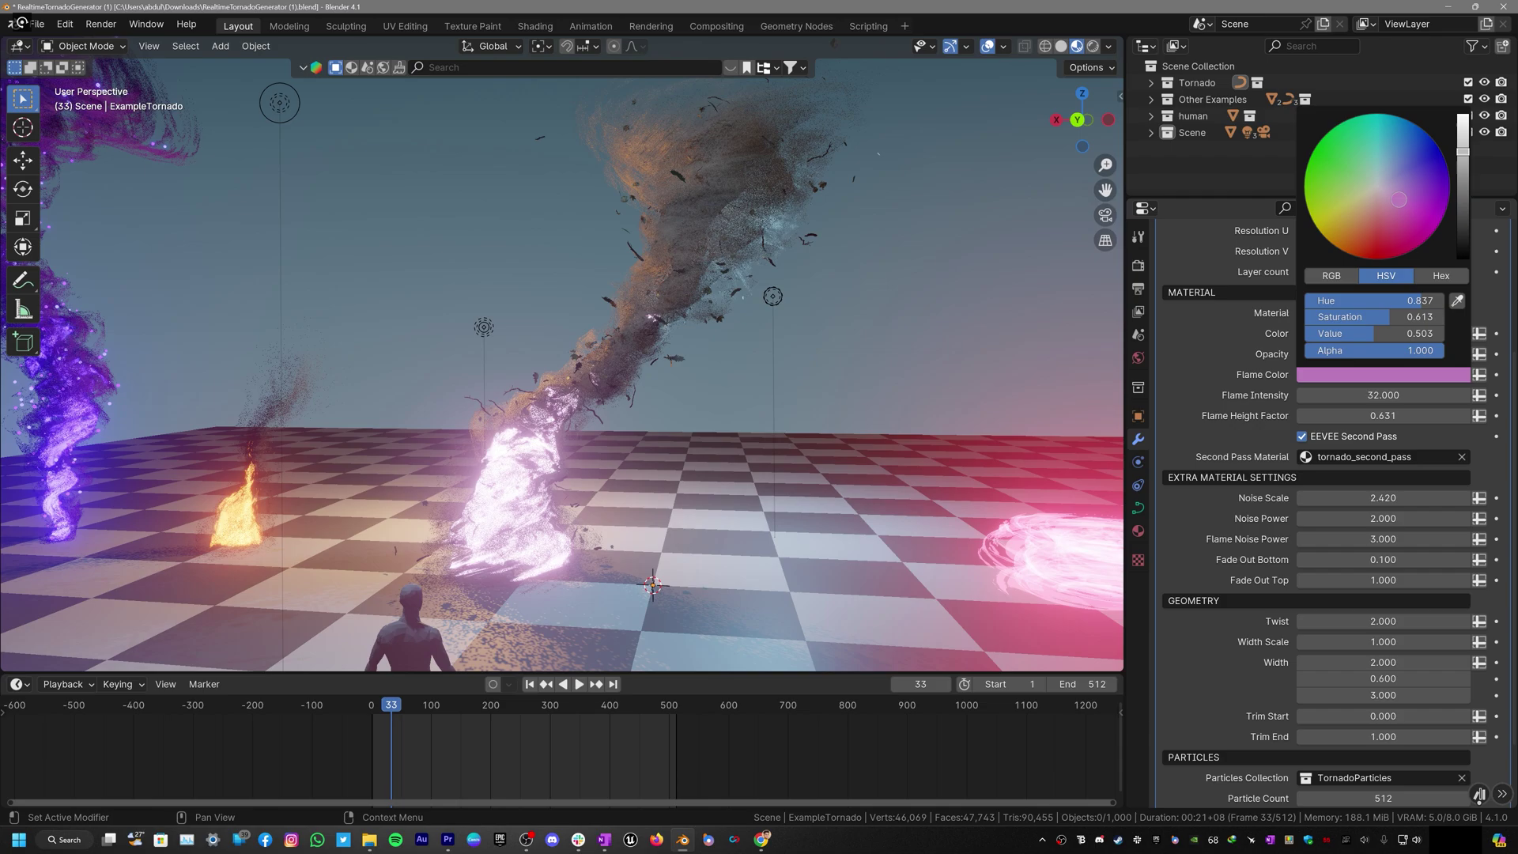
# Step: Set the second Width value of the tornado to 0.74 and try out Trim Start and Trim End
pyautogui.scroll(-3, 1406, 589)
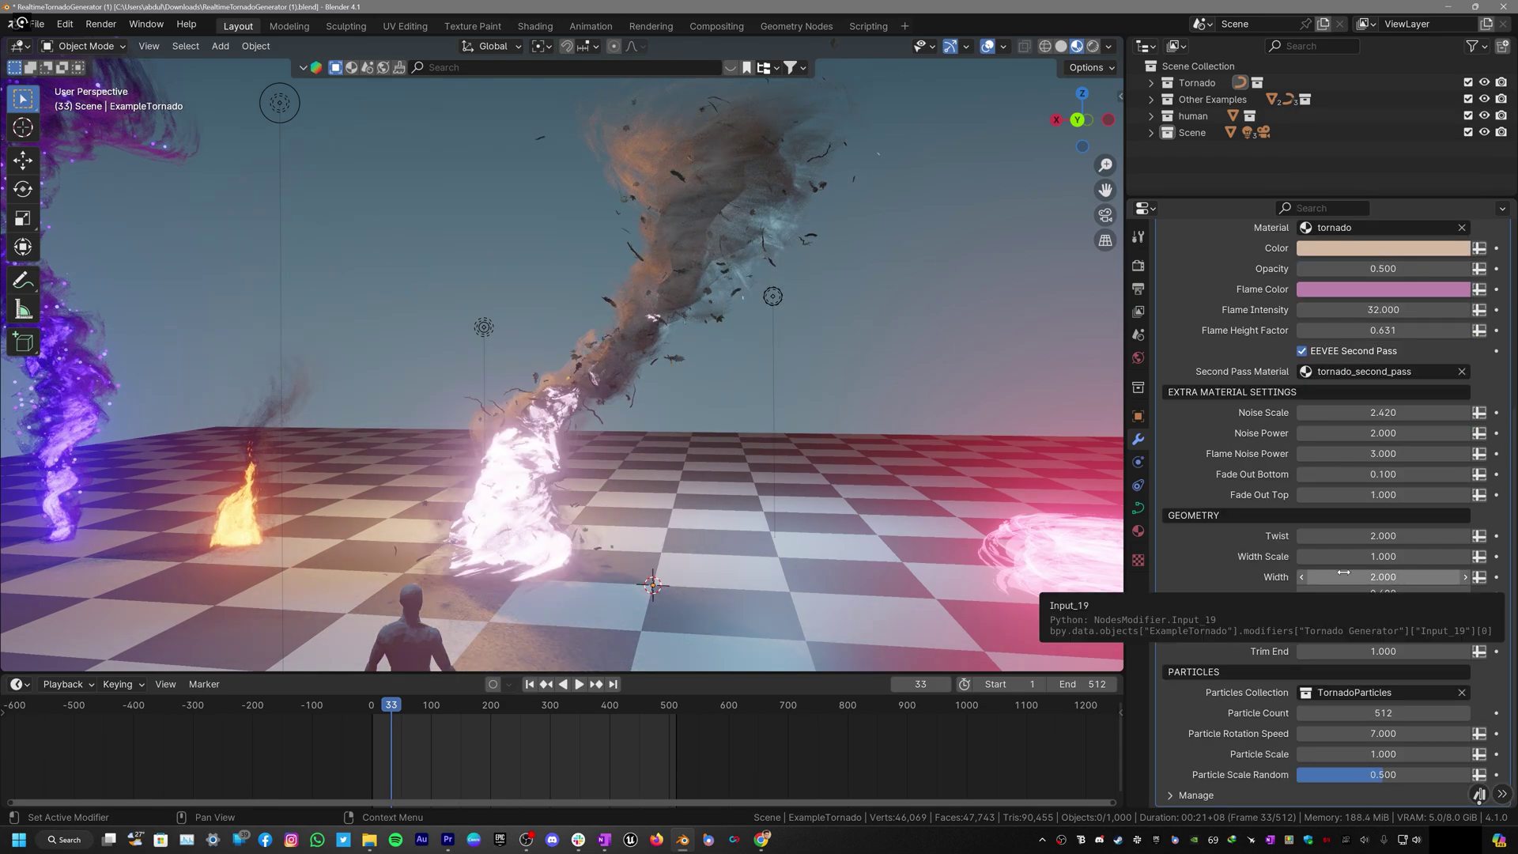
pyautogui.moveTo(1383, 593); pyautogui.dragTo(1447, 593)
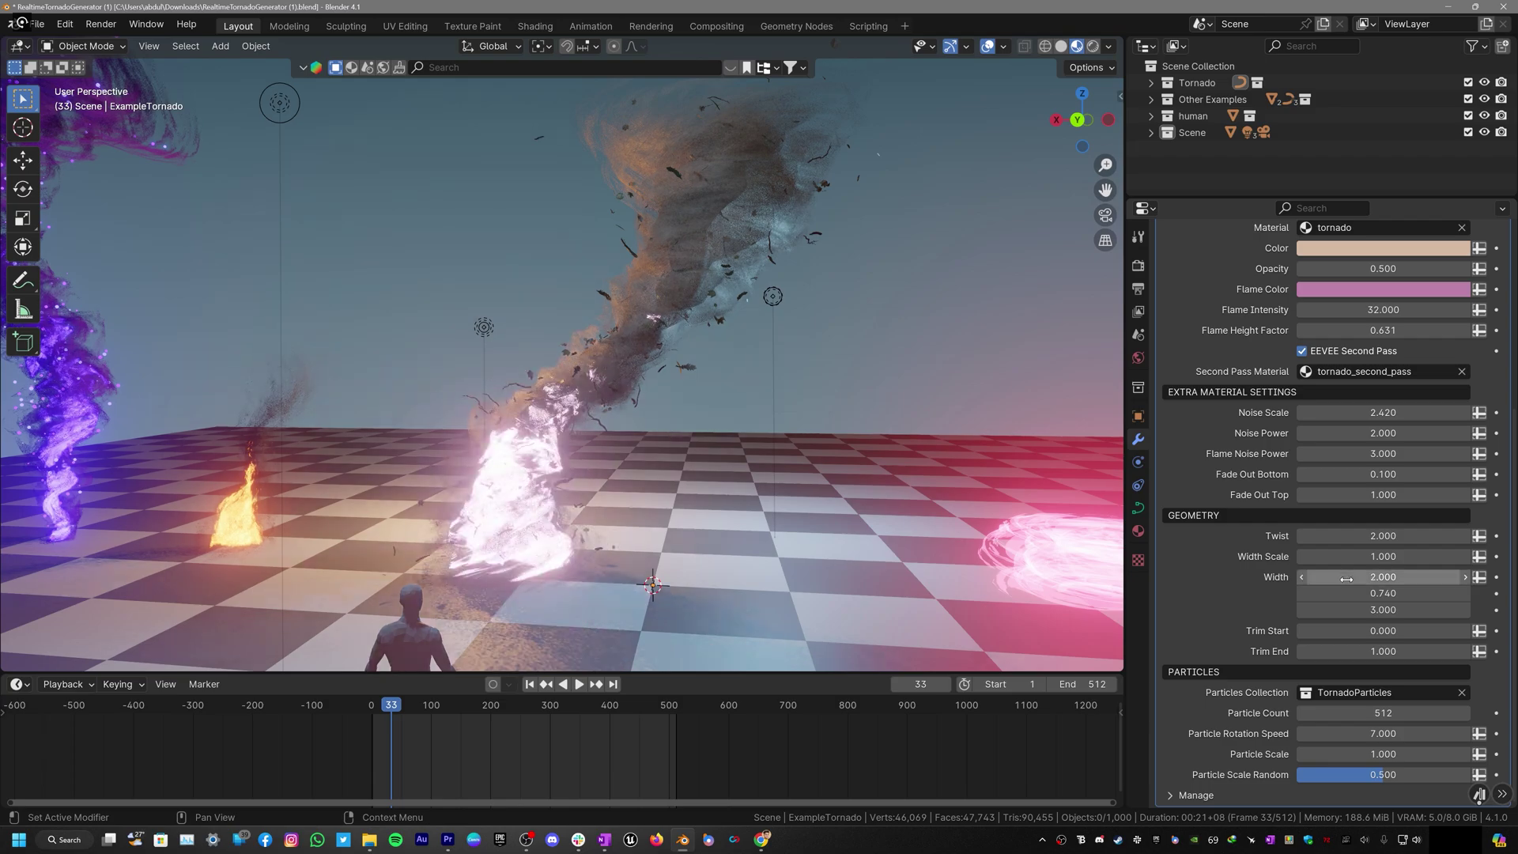
pyautogui.moveTo(1360, 630)
pyautogui.mouseDown()
pyautogui.moveTo(1463, 630)
pyautogui.moveTo(1320, 630)
pyautogui.moveTo(1370, 647)
pyautogui.moveTo(1329, 650)
pyautogui.moveTo(1370, 651)
pyautogui.mouseUp()
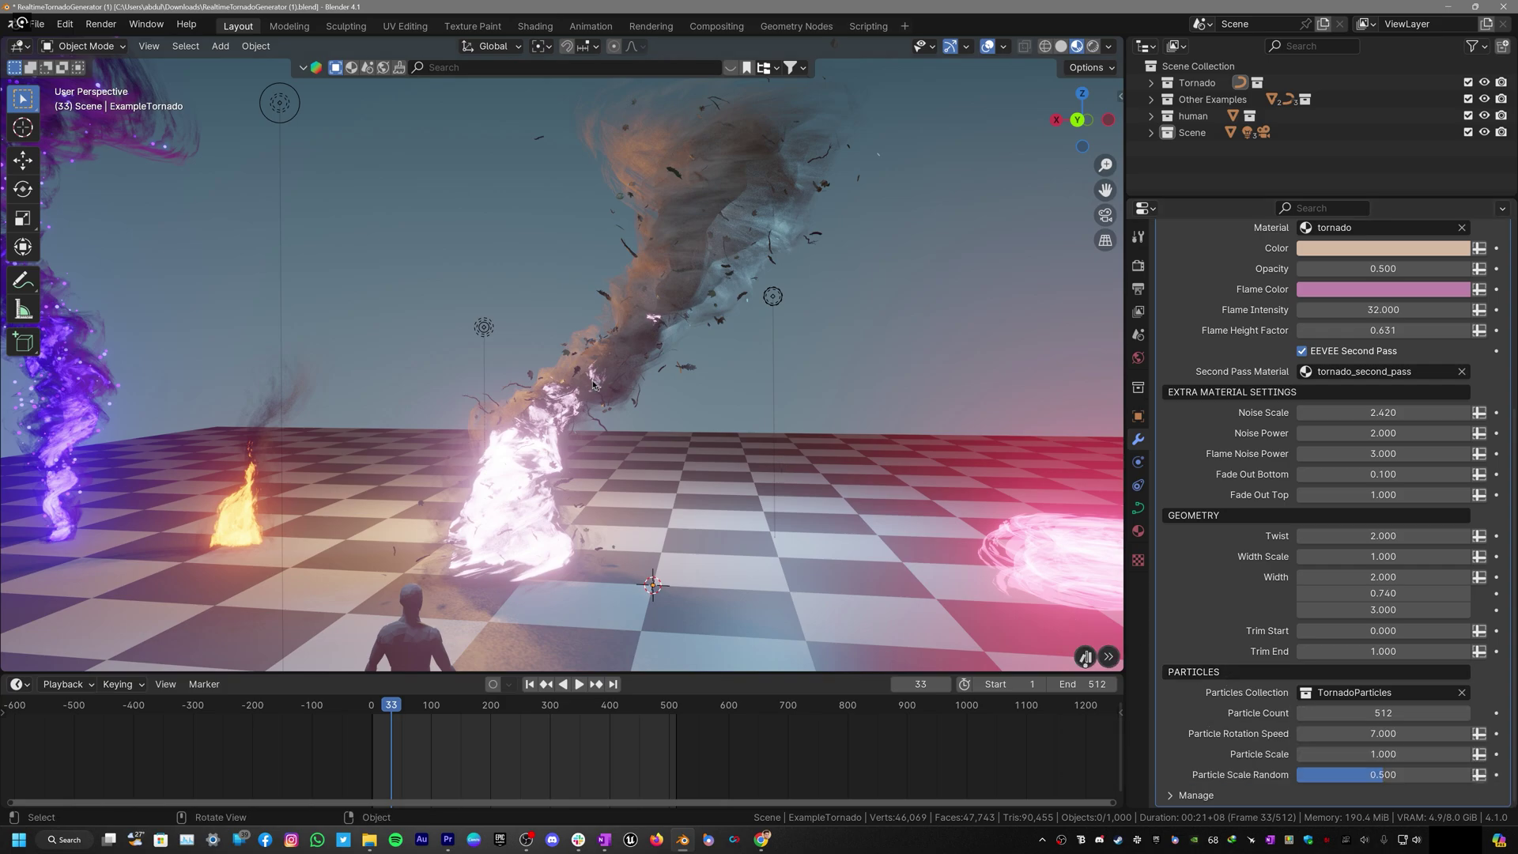
# Step: Set the tornado's Particle Count to 1012, Particle Scale to 0.54 and Particle Scale Random to 0.743
pyautogui.scroll(5, 444, 455)
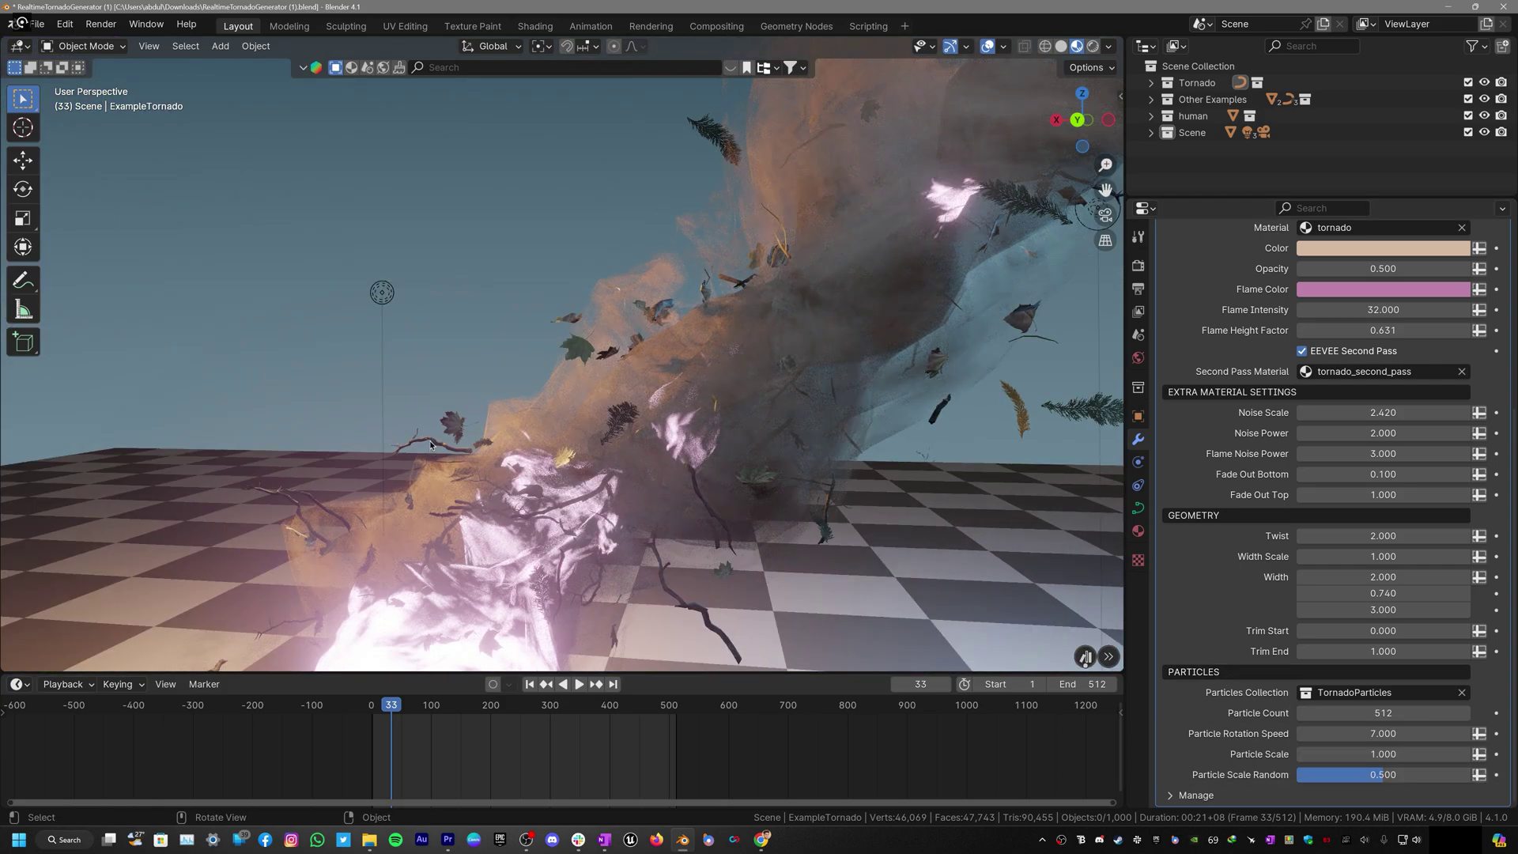
pyautogui.scroll(-5, 435, 447)
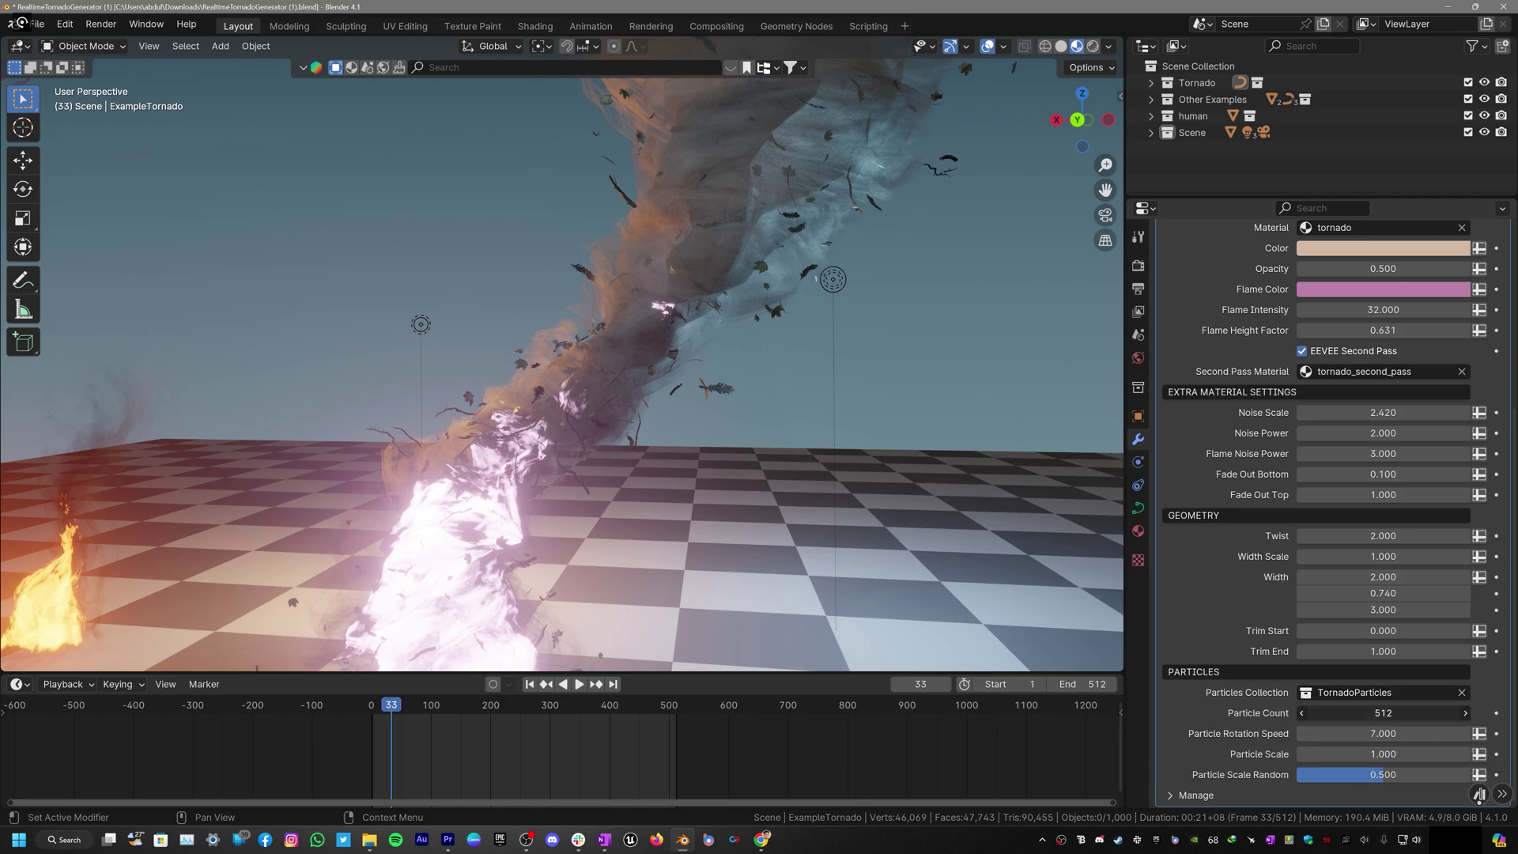
pyautogui.moveTo(1384, 712)
pyautogui.mouseDown()
pyautogui.moveTo(1415, 713)
pyautogui.moveTo(1392, 713)
pyautogui.mouseUp()
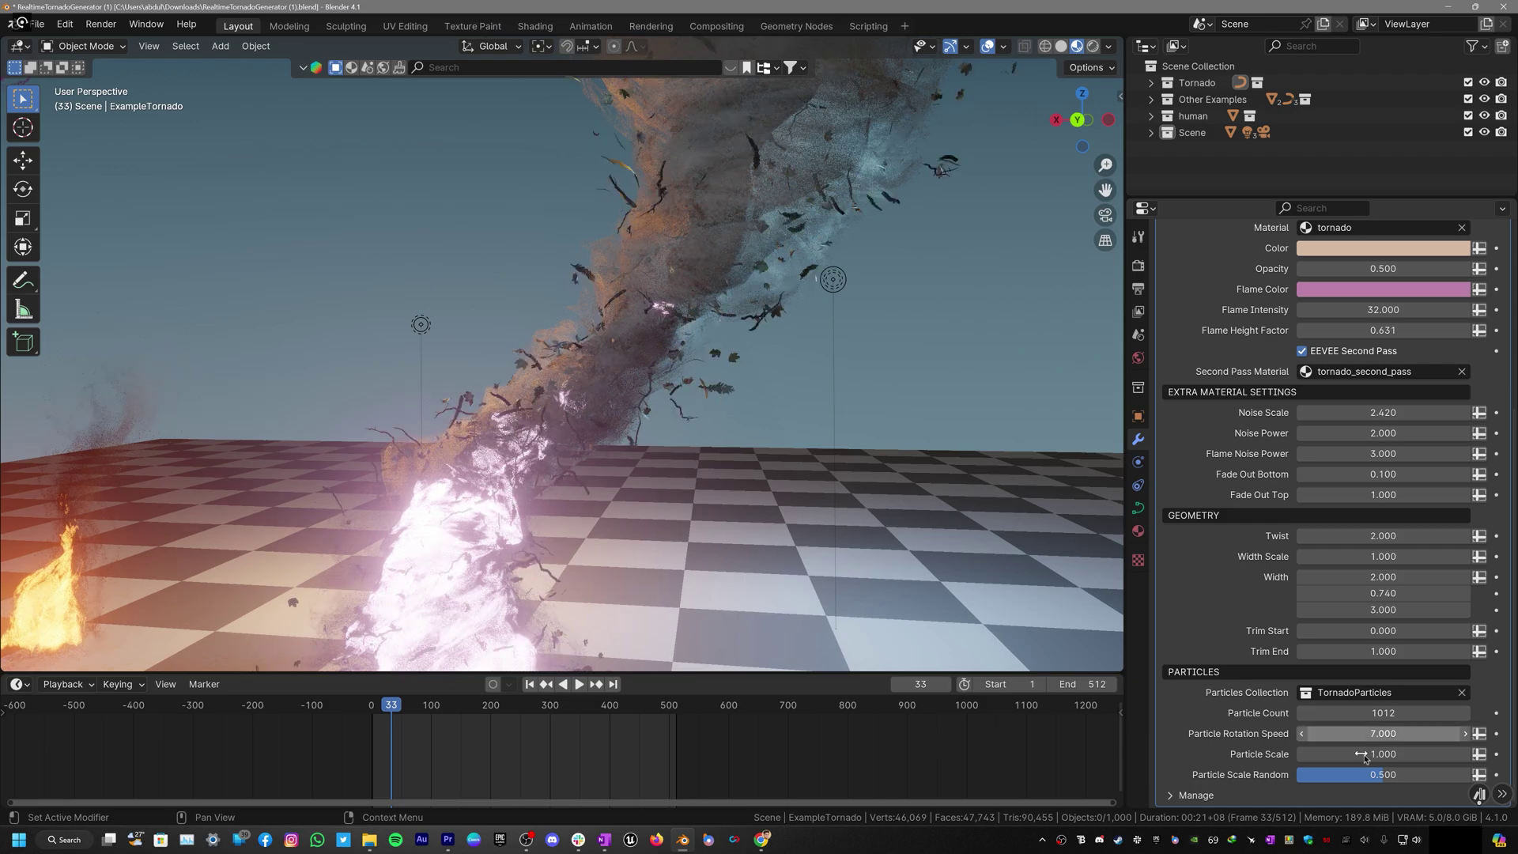
pyautogui.moveTo(1384, 753); pyautogui.dragTo(1293, 747)
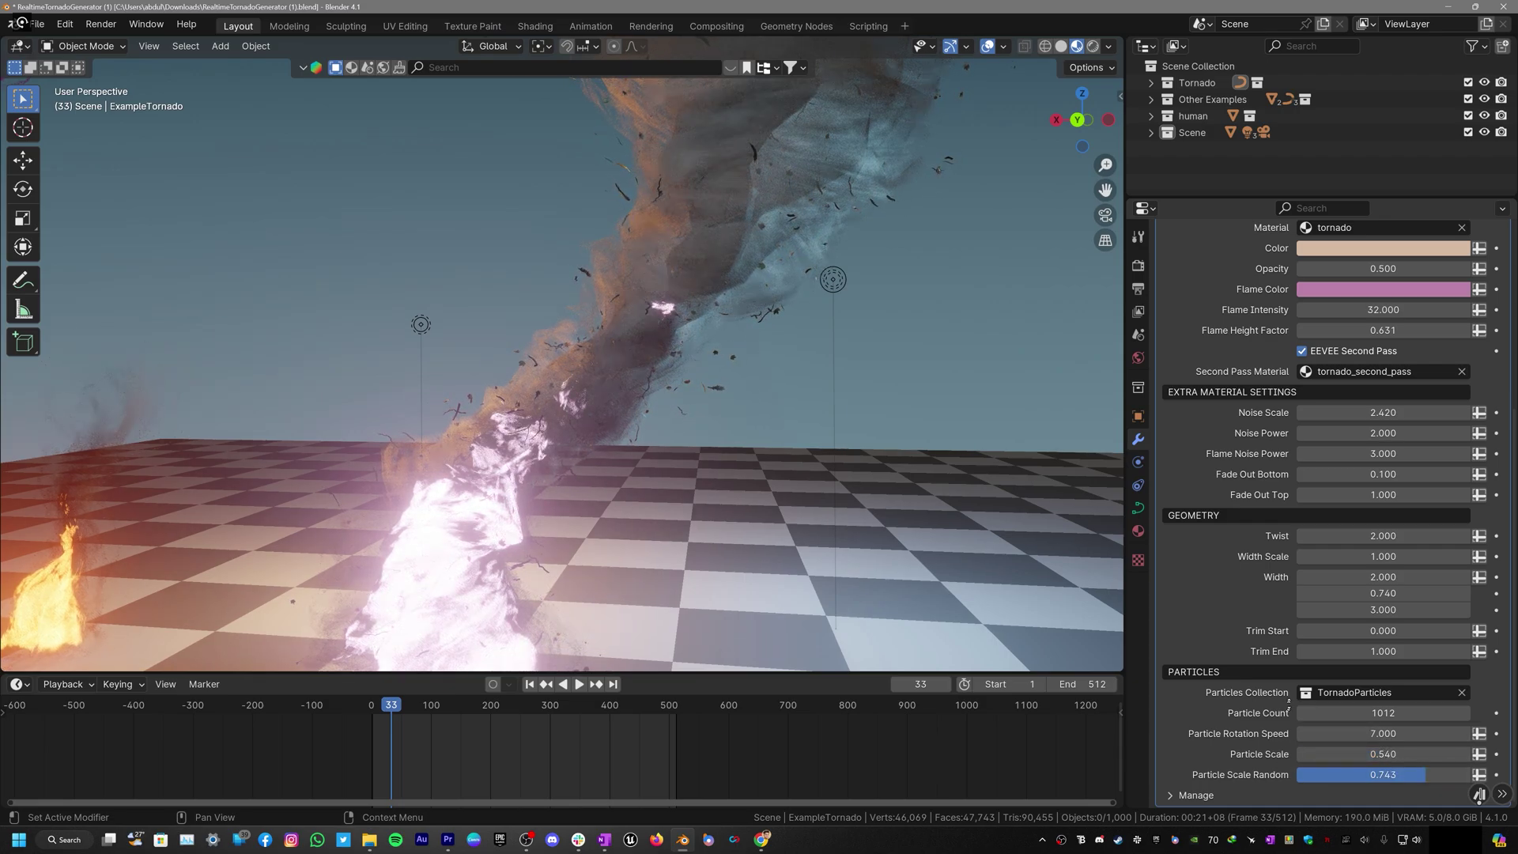
# Step: Enlarge the timeline area and switch it to the Geometry Node Editor to show the Tornado Generator node tree
pyautogui.scroll(8, 1289, 706)
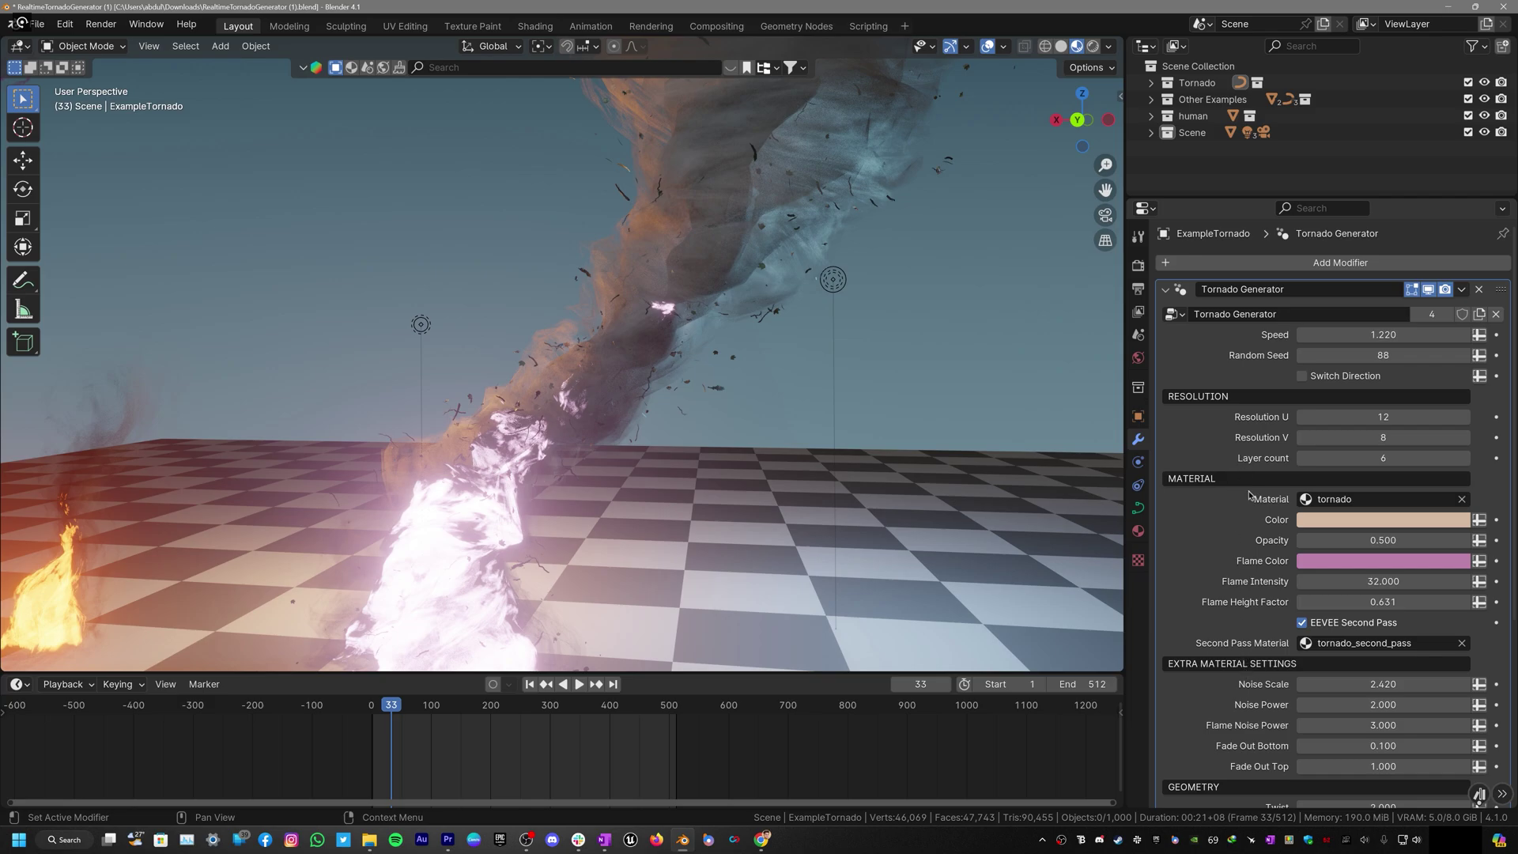
pyautogui.scroll(-5, 1257, 635)
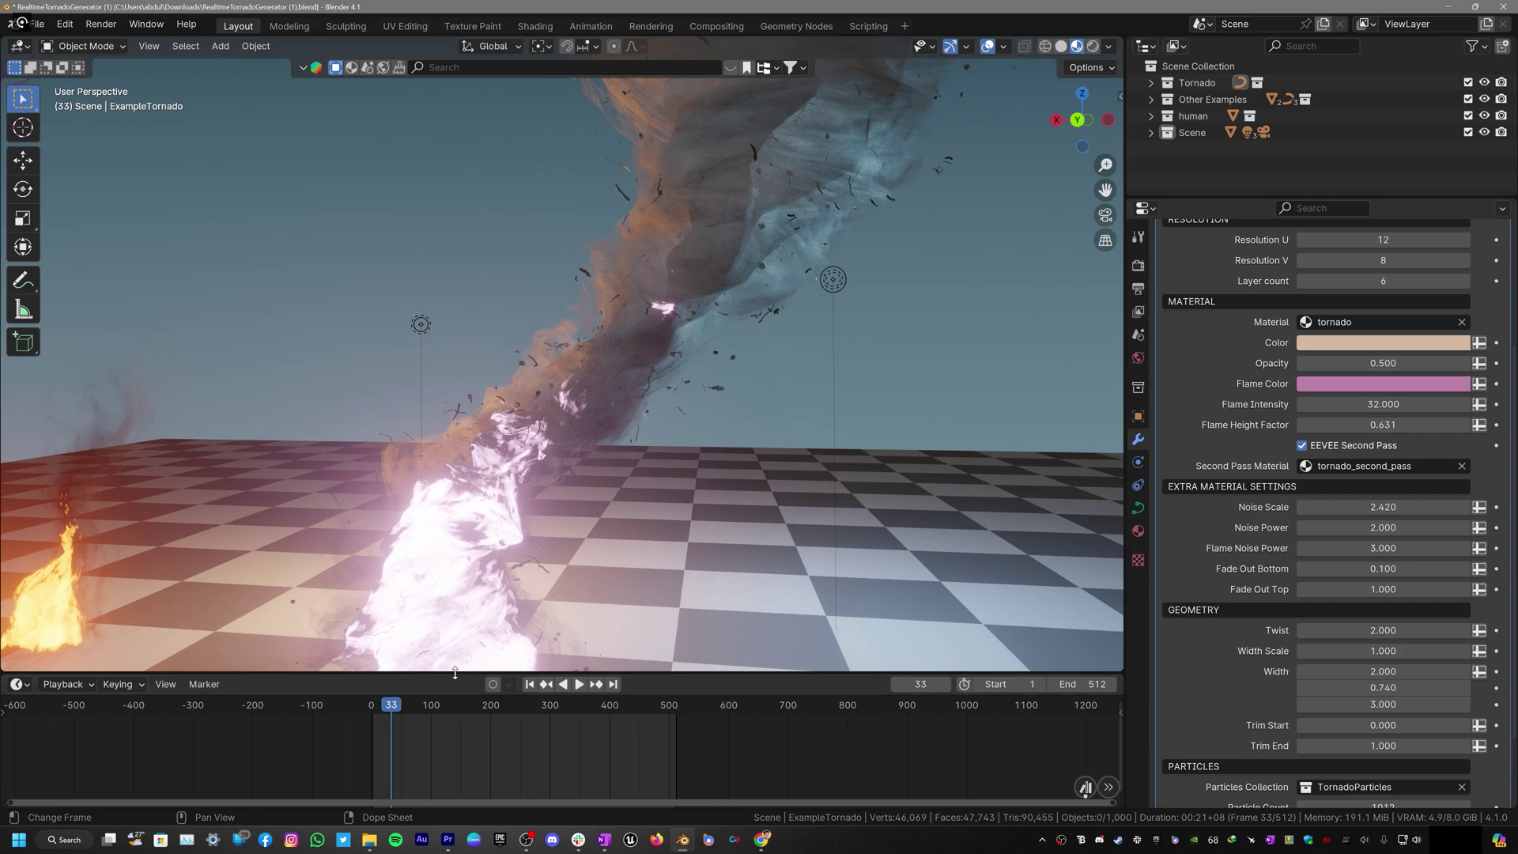
pyautogui.moveTo(455, 672); pyautogui.dragTo(2, 378)
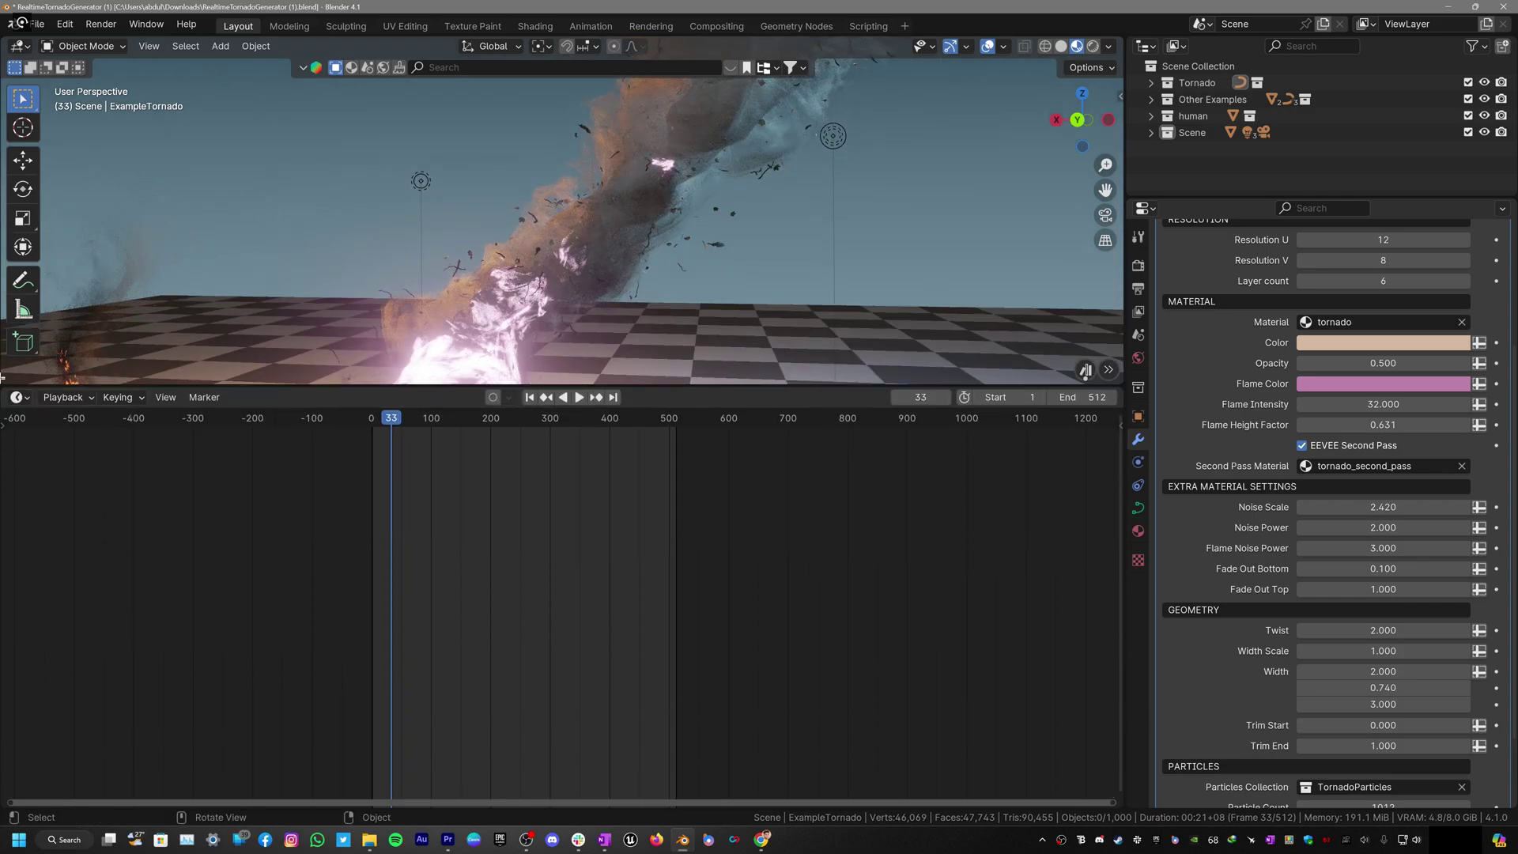
pyautogui.click(19, 399)
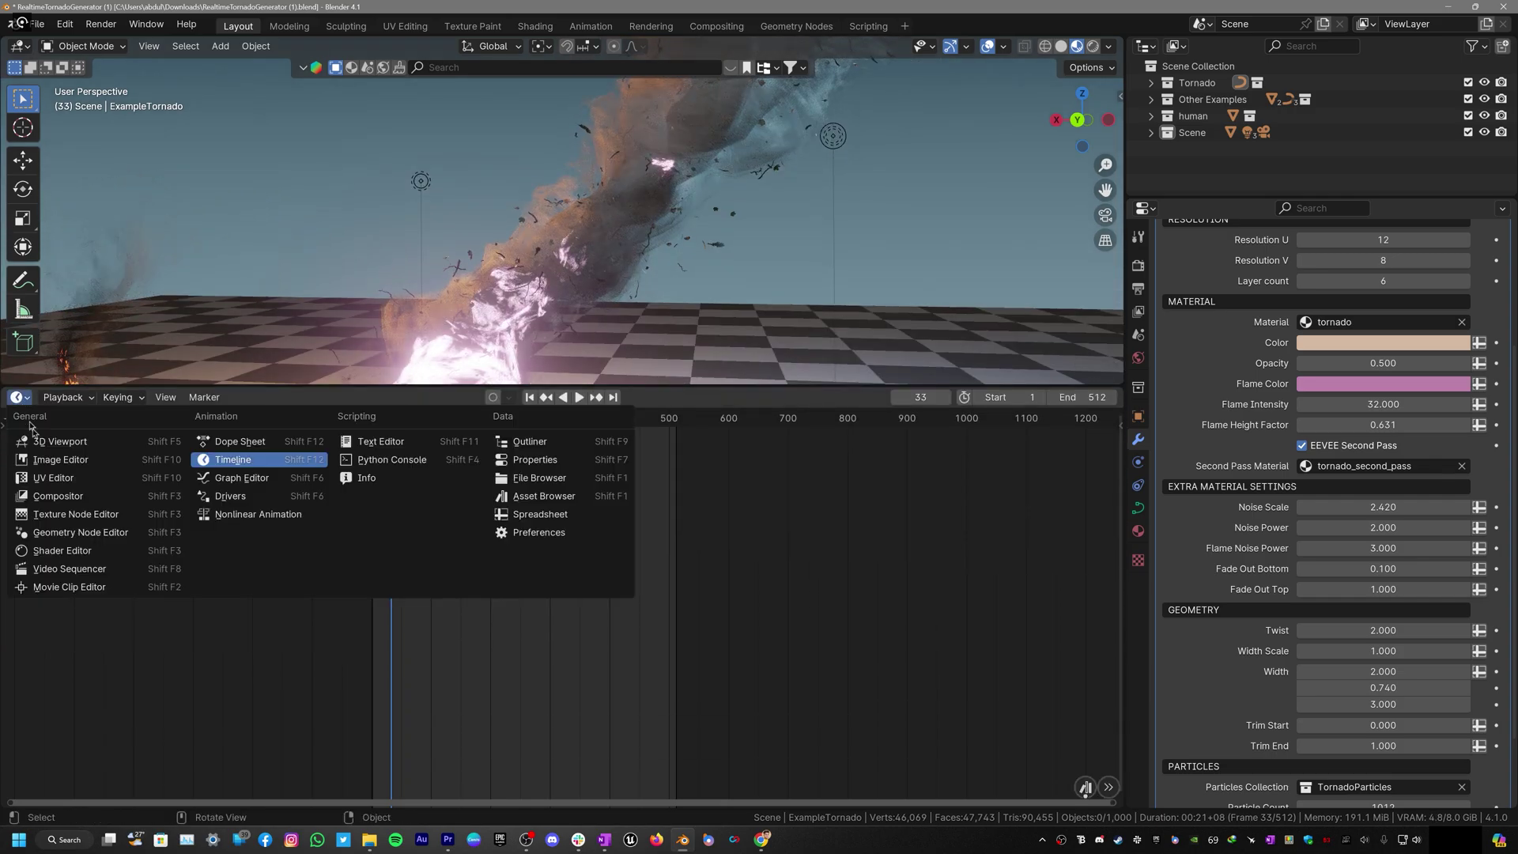
pyautogui.click(67, 532)
# Step: Examine the node frames of the Tornado Generator tree and the matching modifier settings
pyautogui.scroll(-5, 567, 672)
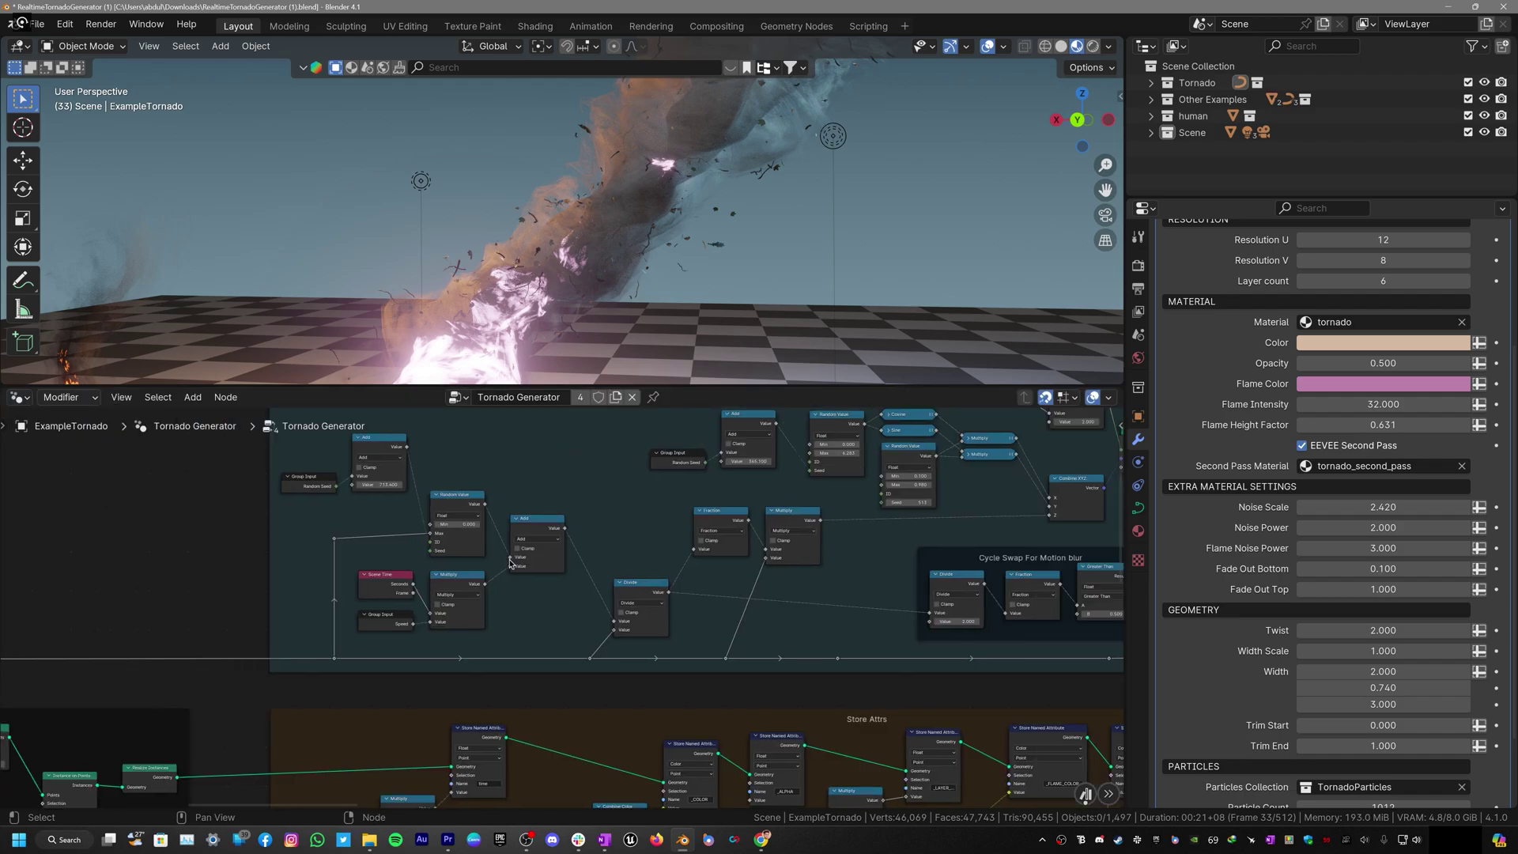
pyautogui.moveTo(568, 670); pyautogui.dragTo(741, 569, button='middle')
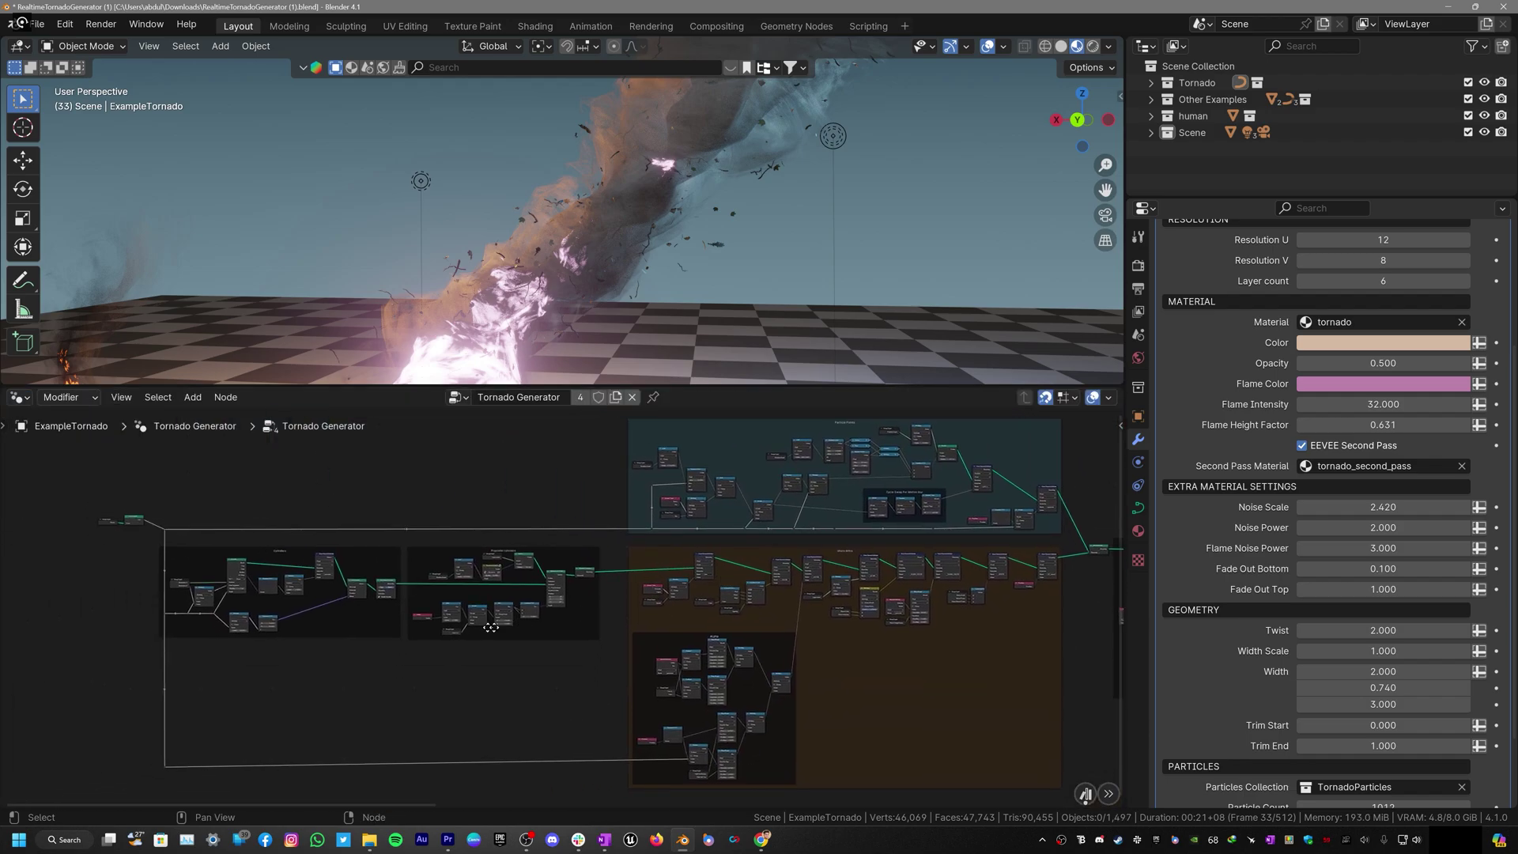
pyautogui.moveTo(419, 625); pyautogui.dragTo(635, 625, button='middle')
pyautogui.scroll(2, 635, 625)
pyautogui.scroll(1, 645, 680)
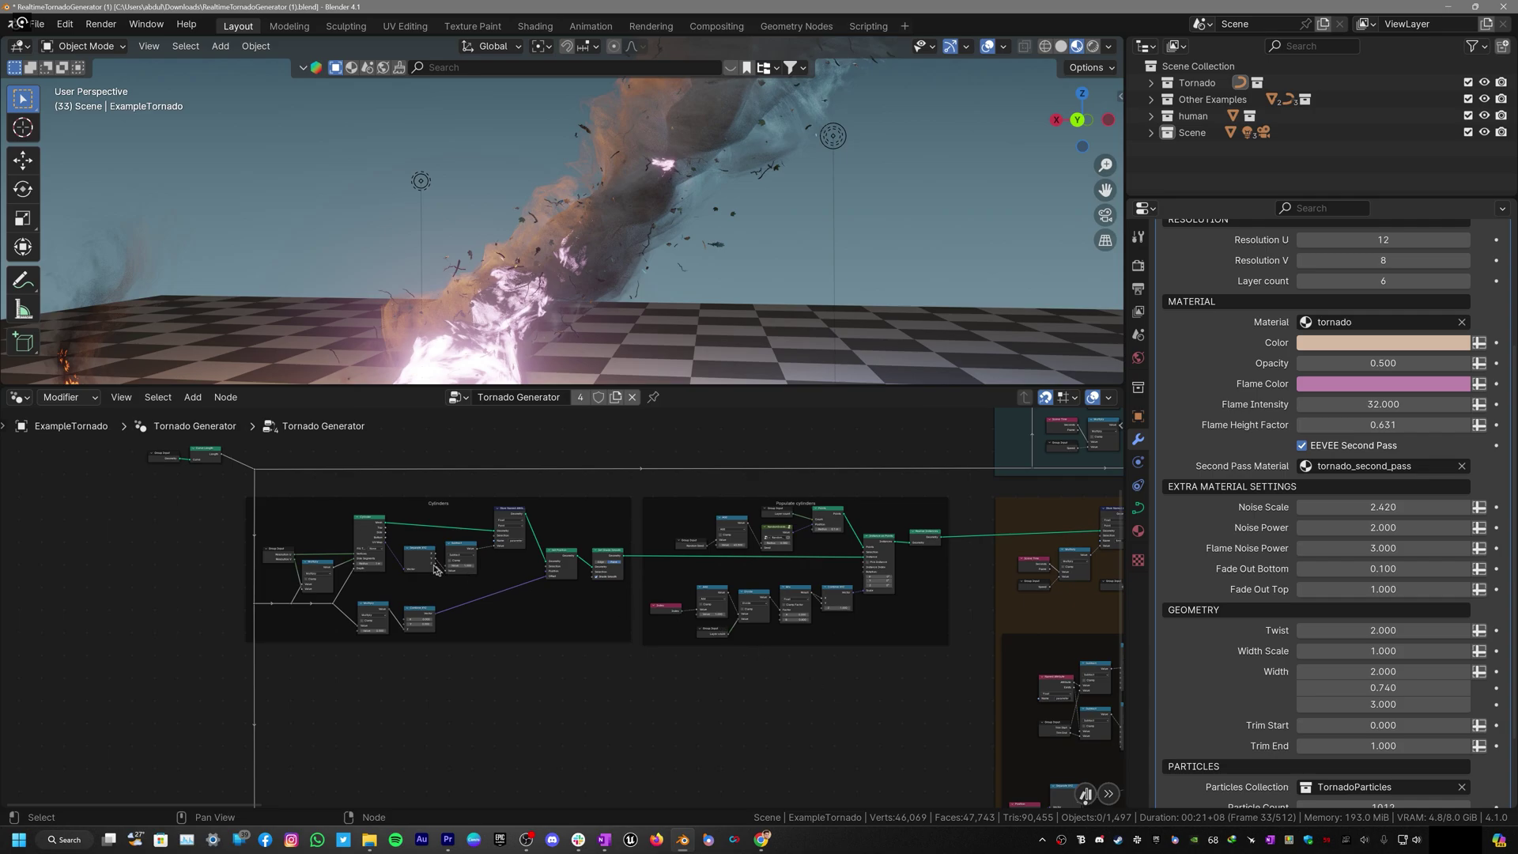
pyautogui.scroll(5, 1271, 353)
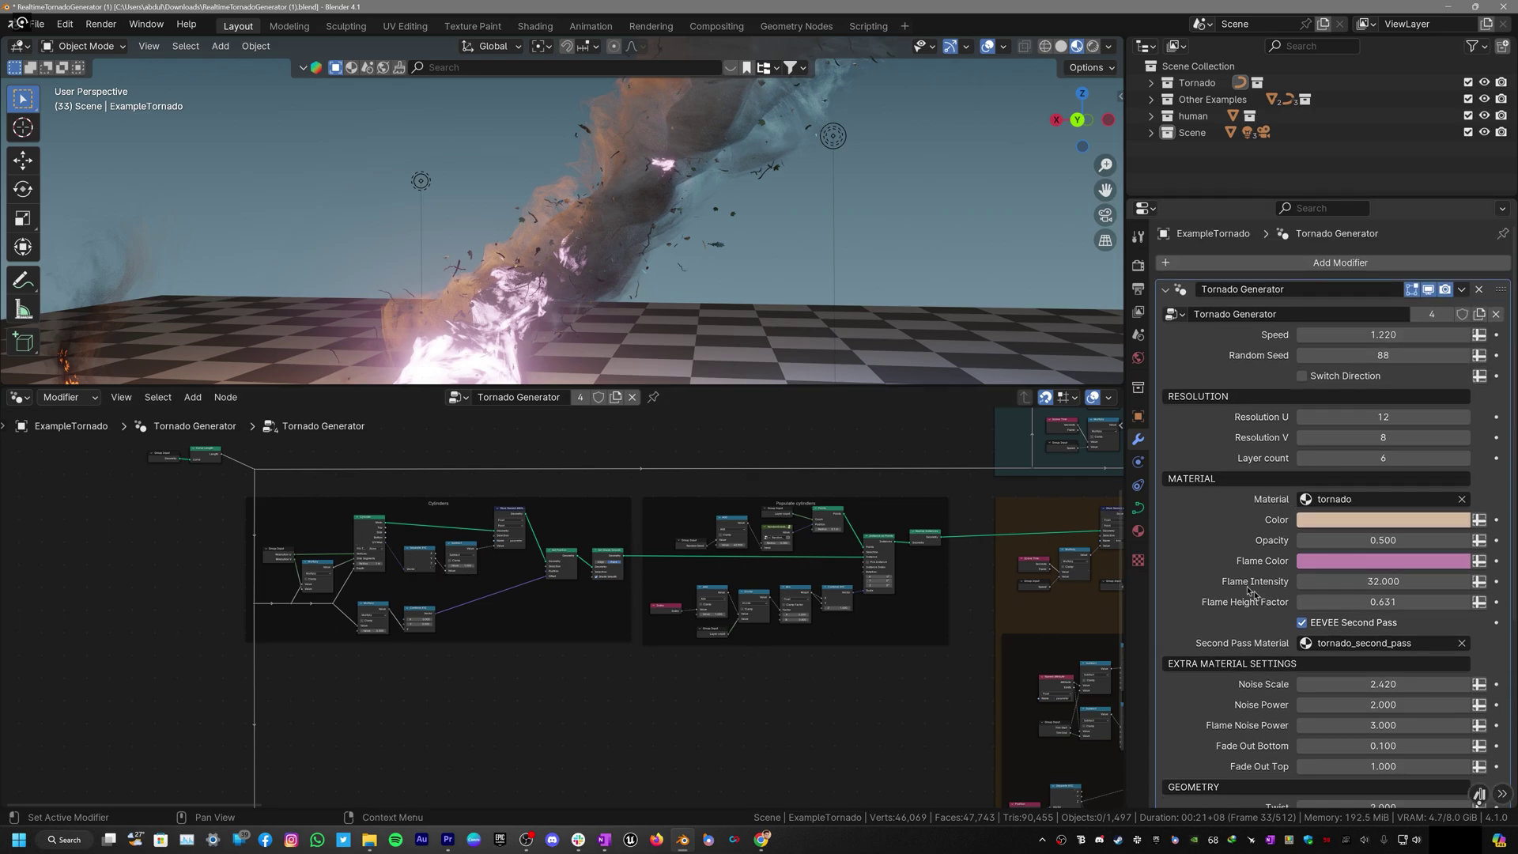
pyautogui.moveTo(879, 663); pyautogui.dragTo(394, 551, button='middle')
pyautogui.moveTo(878, 576); pyautogui.dragTo(261, 692, button='middle')
pyautogui.scroll(-4, 261, 692)
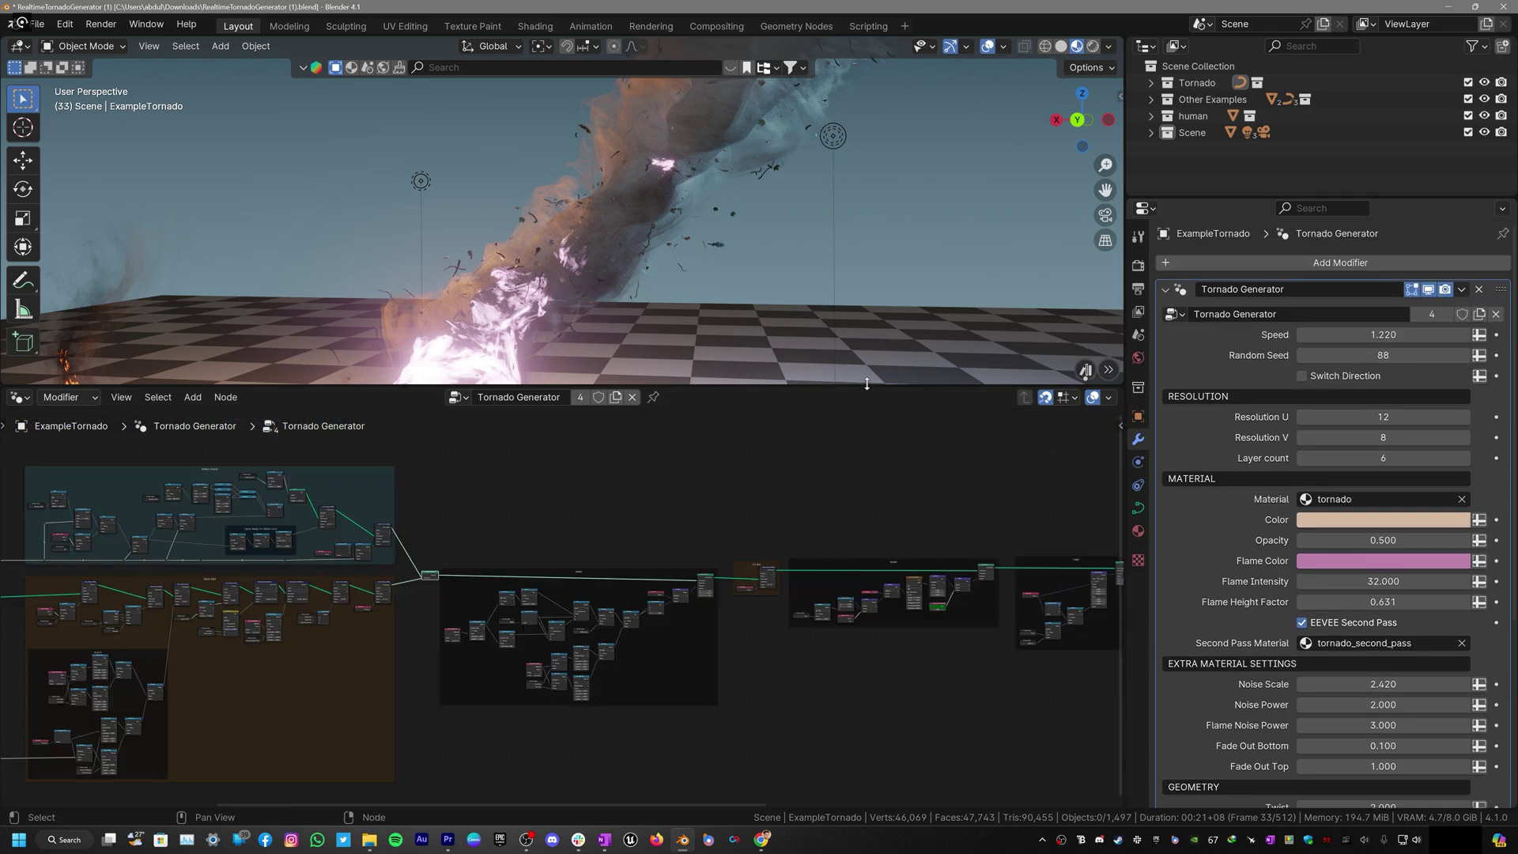
# Step: Shrink the node editor to a thin strip and bring all the example tornadoes into view in the enlarged viewport
pyautogui.moveTo(867, 385); pyautogui.dragTo(877, 770)
pyautogui.scroll(-1, 907, 434)
pyautogui.scroll(-4, 904, 434)
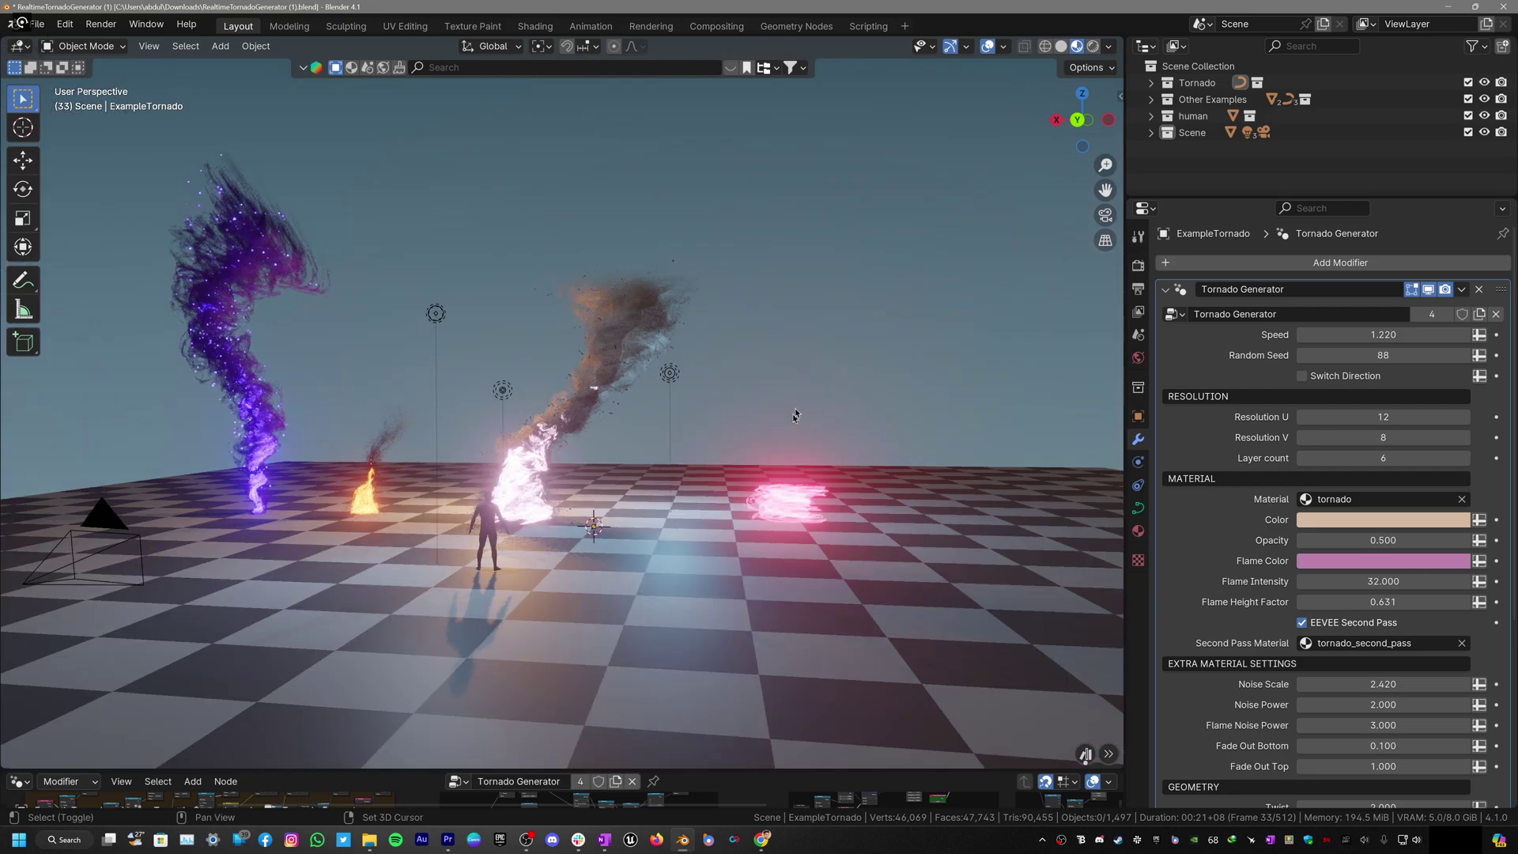
pyautogui.moveTo(795, 415); pyautogui.dragTo(807, 406, button='middle')
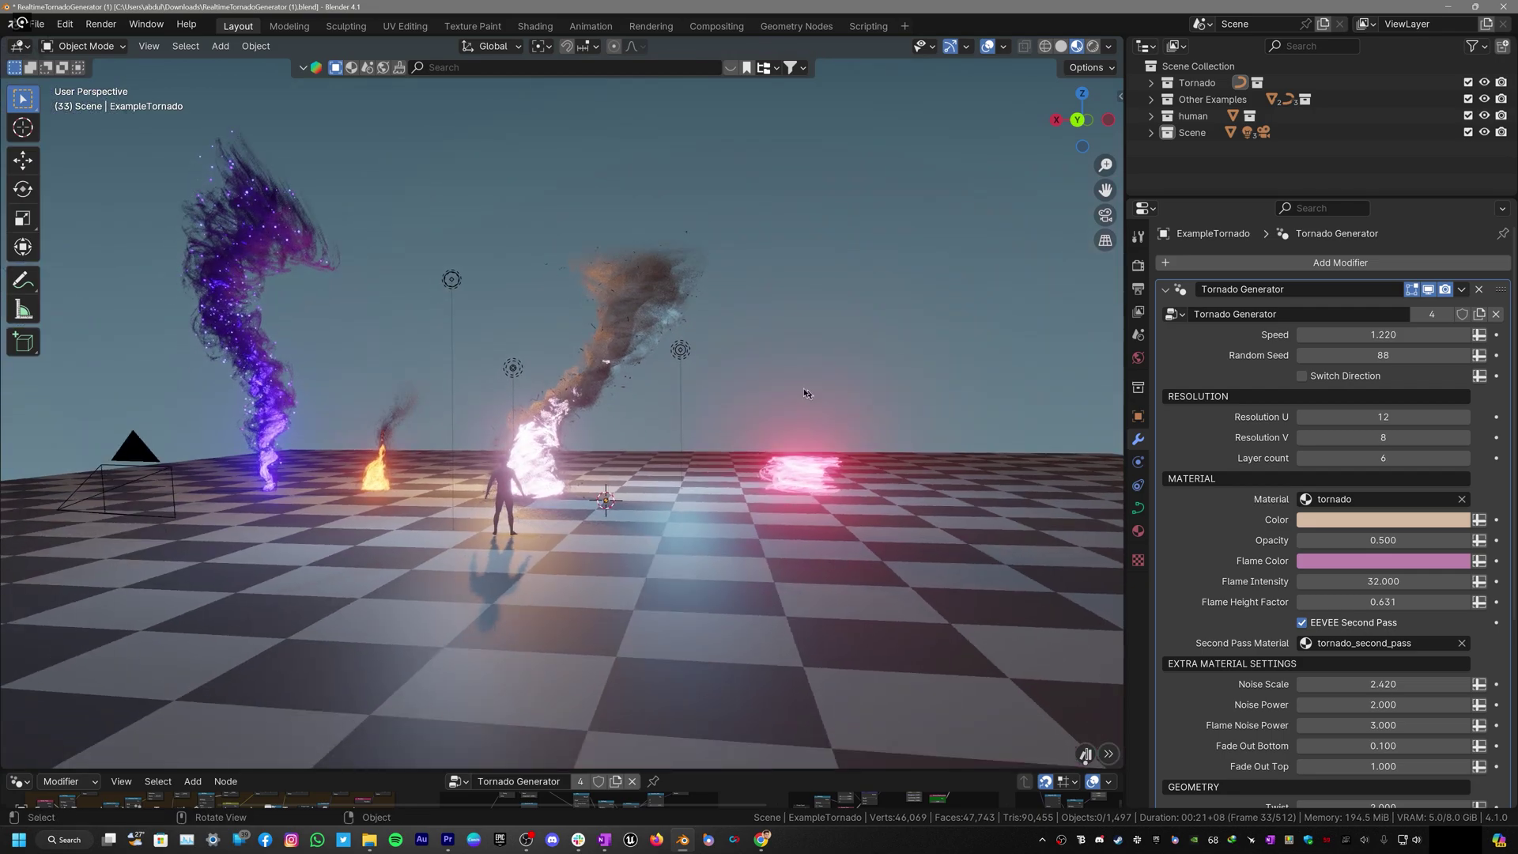
# Step: Append the Tornado Generator node group from the NodeTree folder of RealtimeTornadoGenerator.blend in Downloads
pyautogui.click(46, 24)
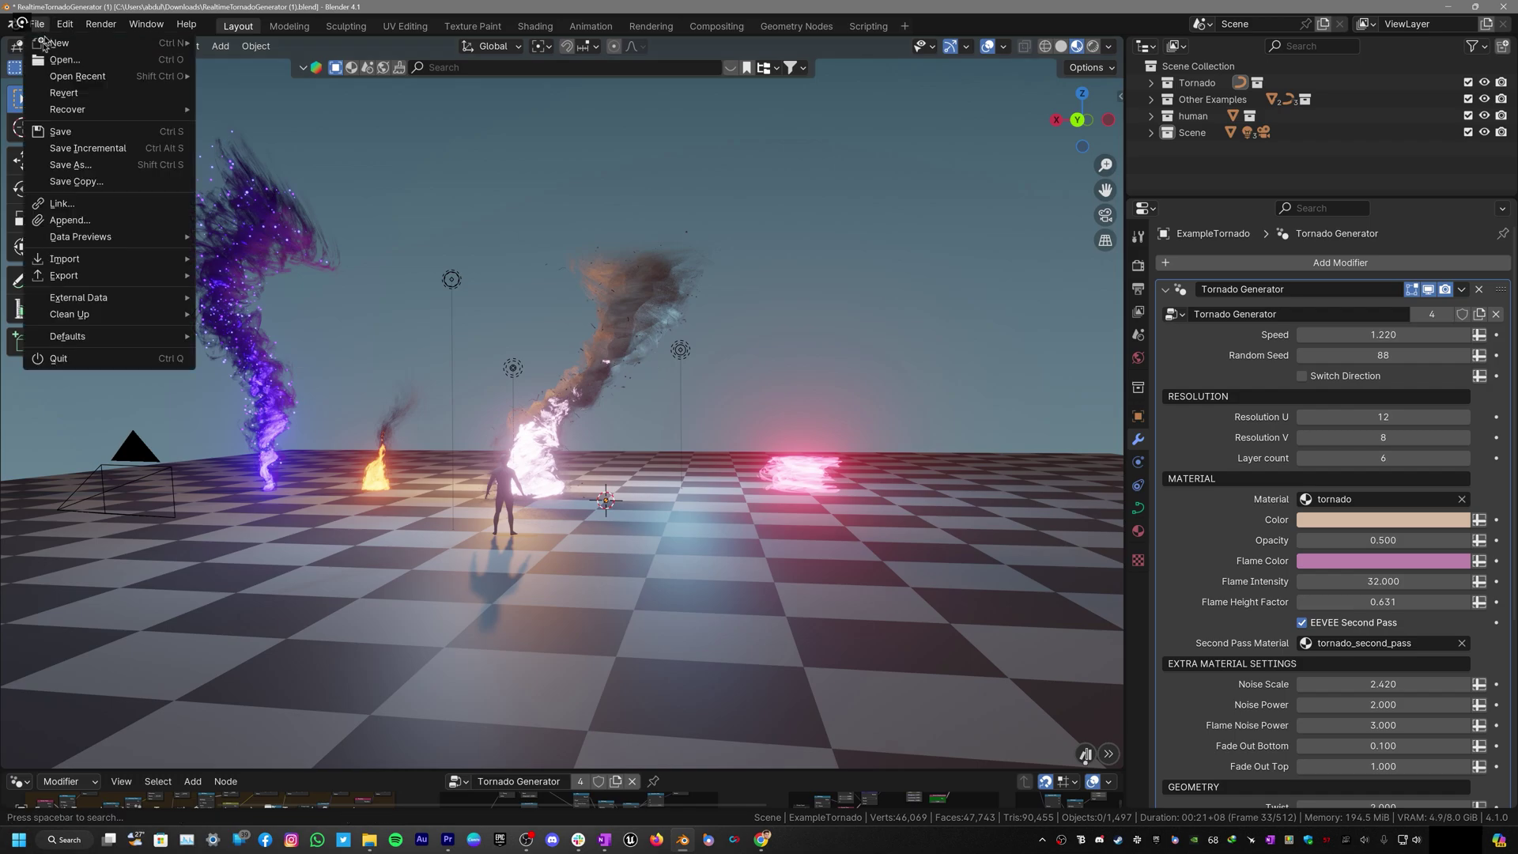
pyautogui.click(49, 228)
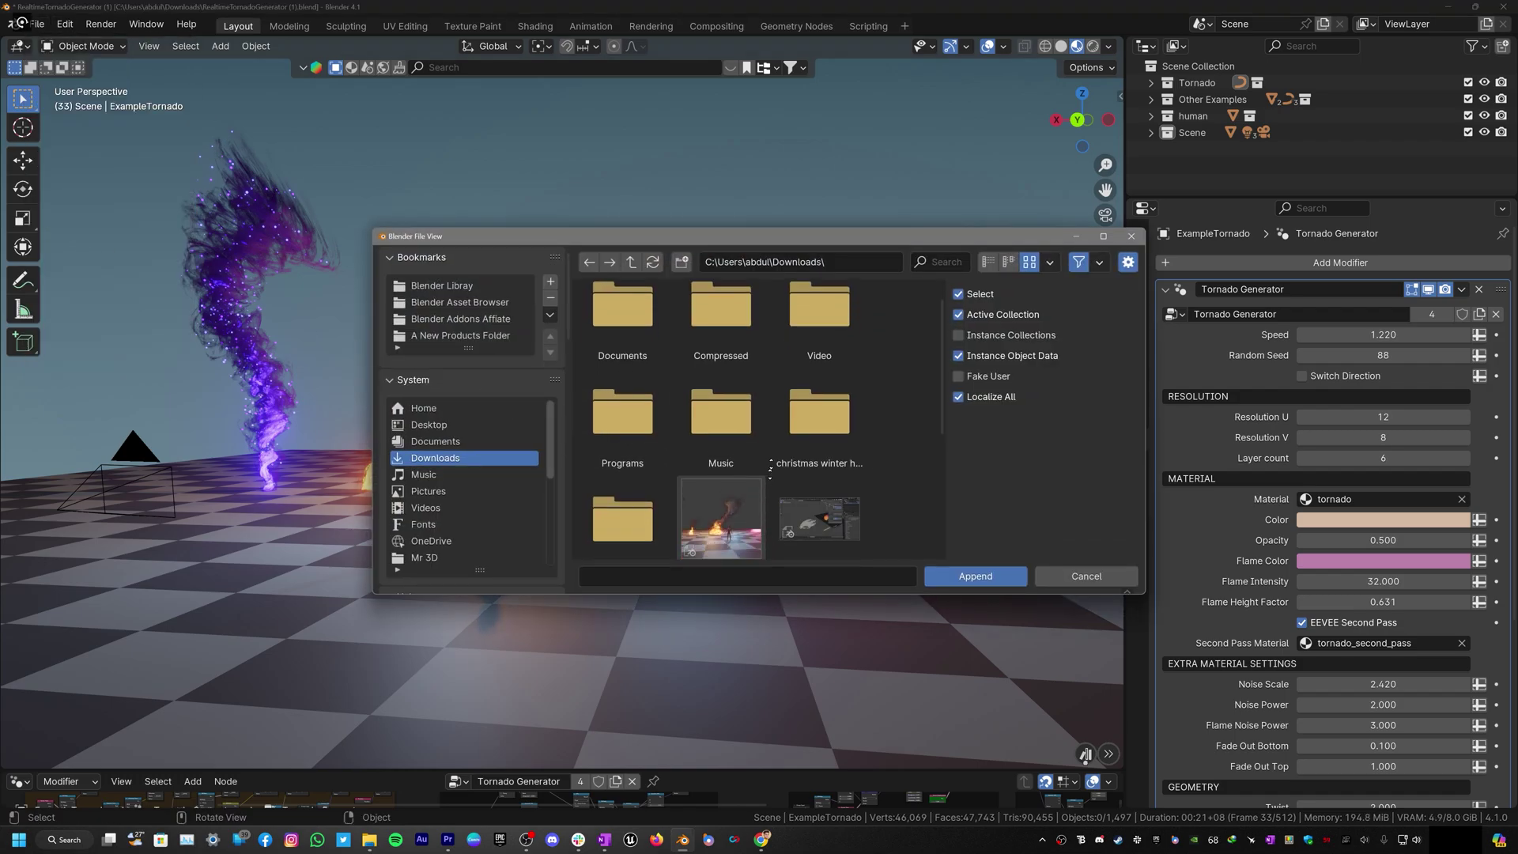
pyautogui.scroll(-3, 712, 494)
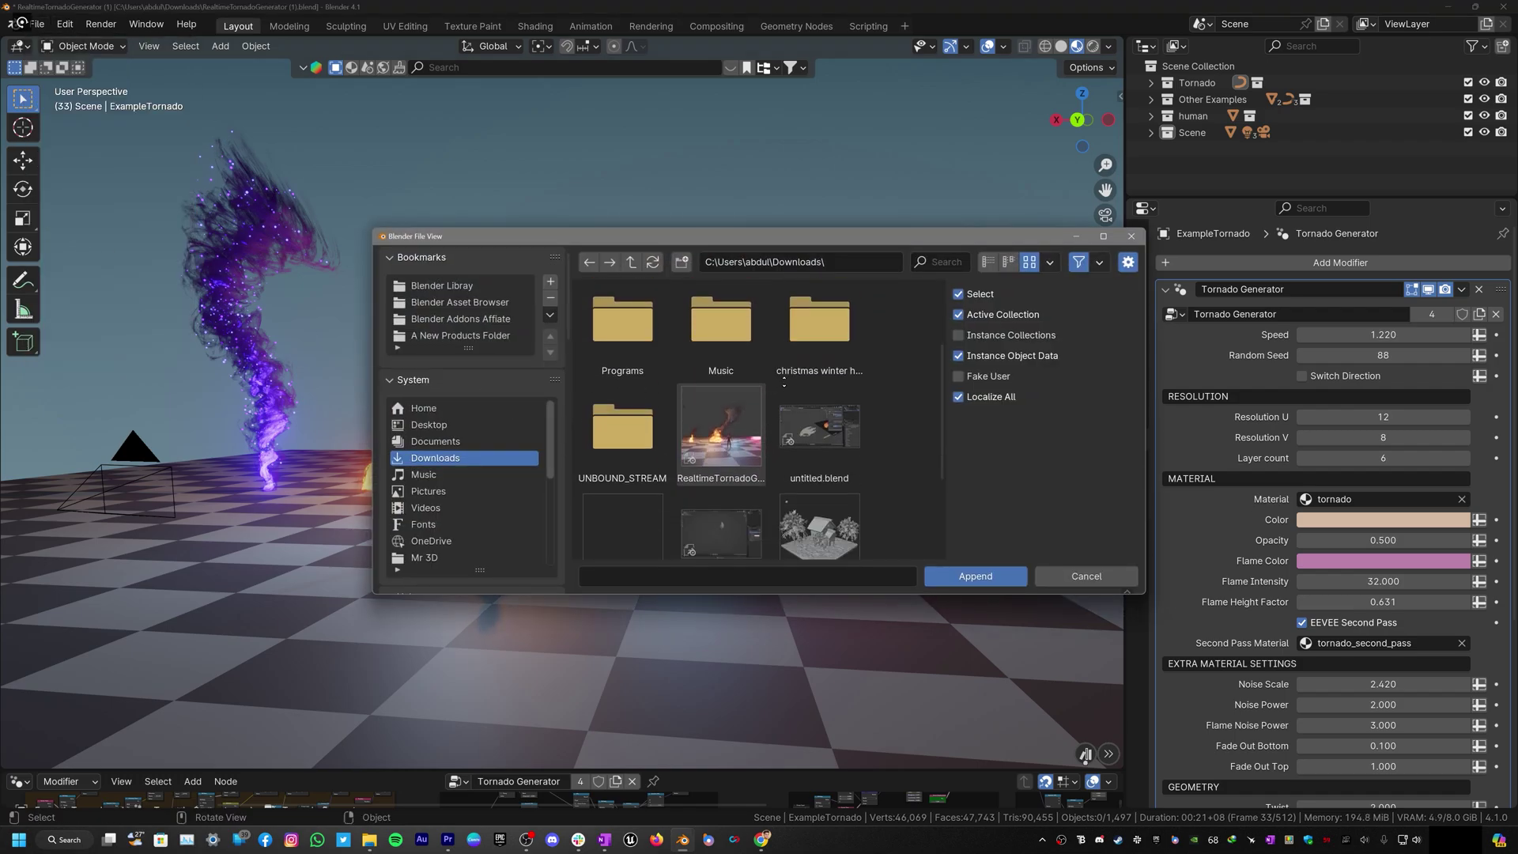
pyautogui.doubleClick(715, 466)
pyautogui.scroll(-3, 716, 473)
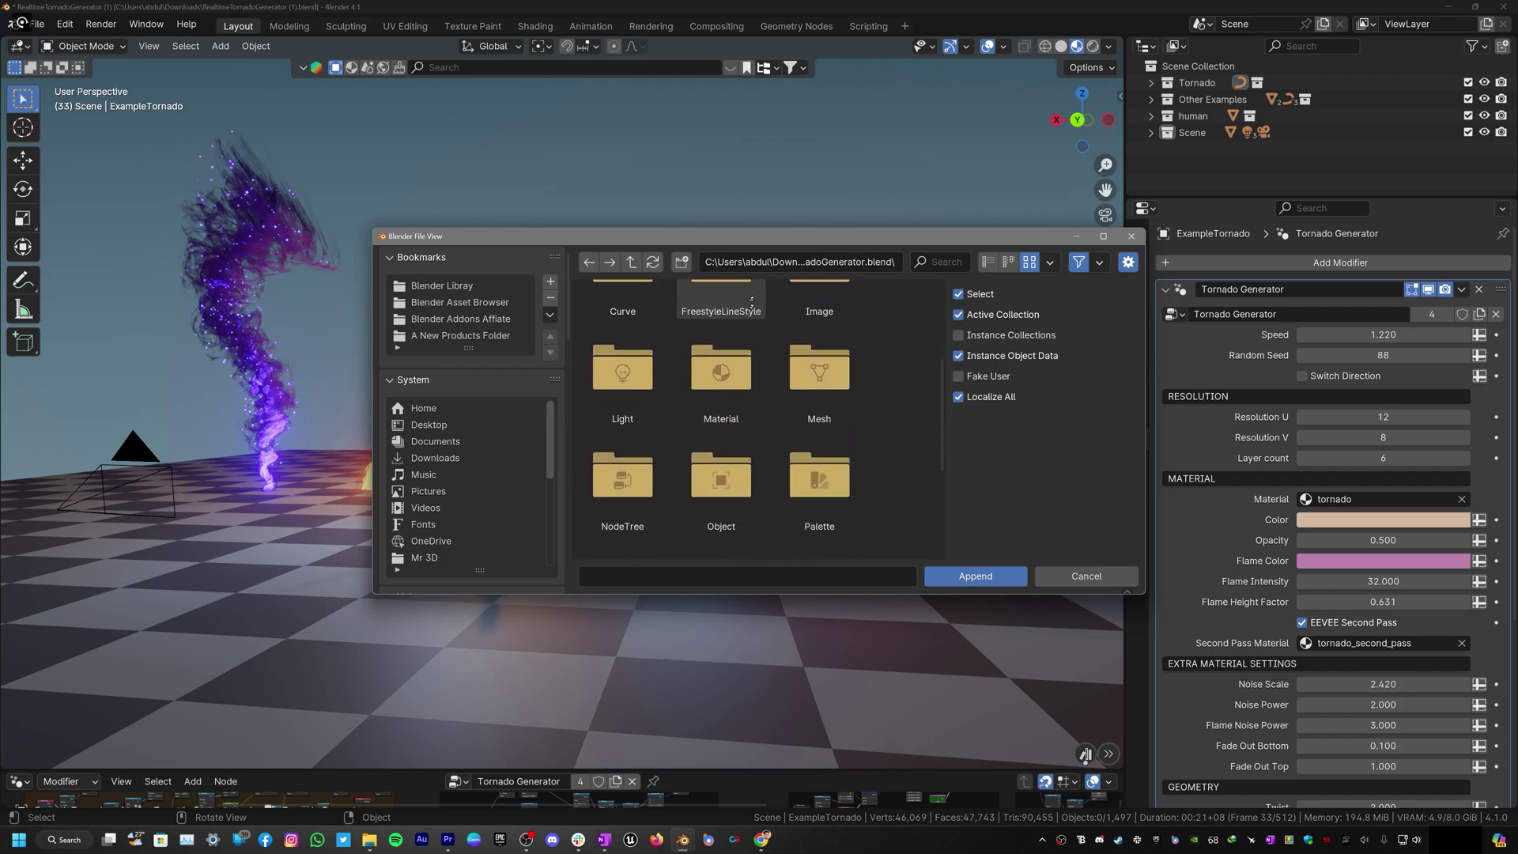
pyautogui.scroll(-3, 774, 473)
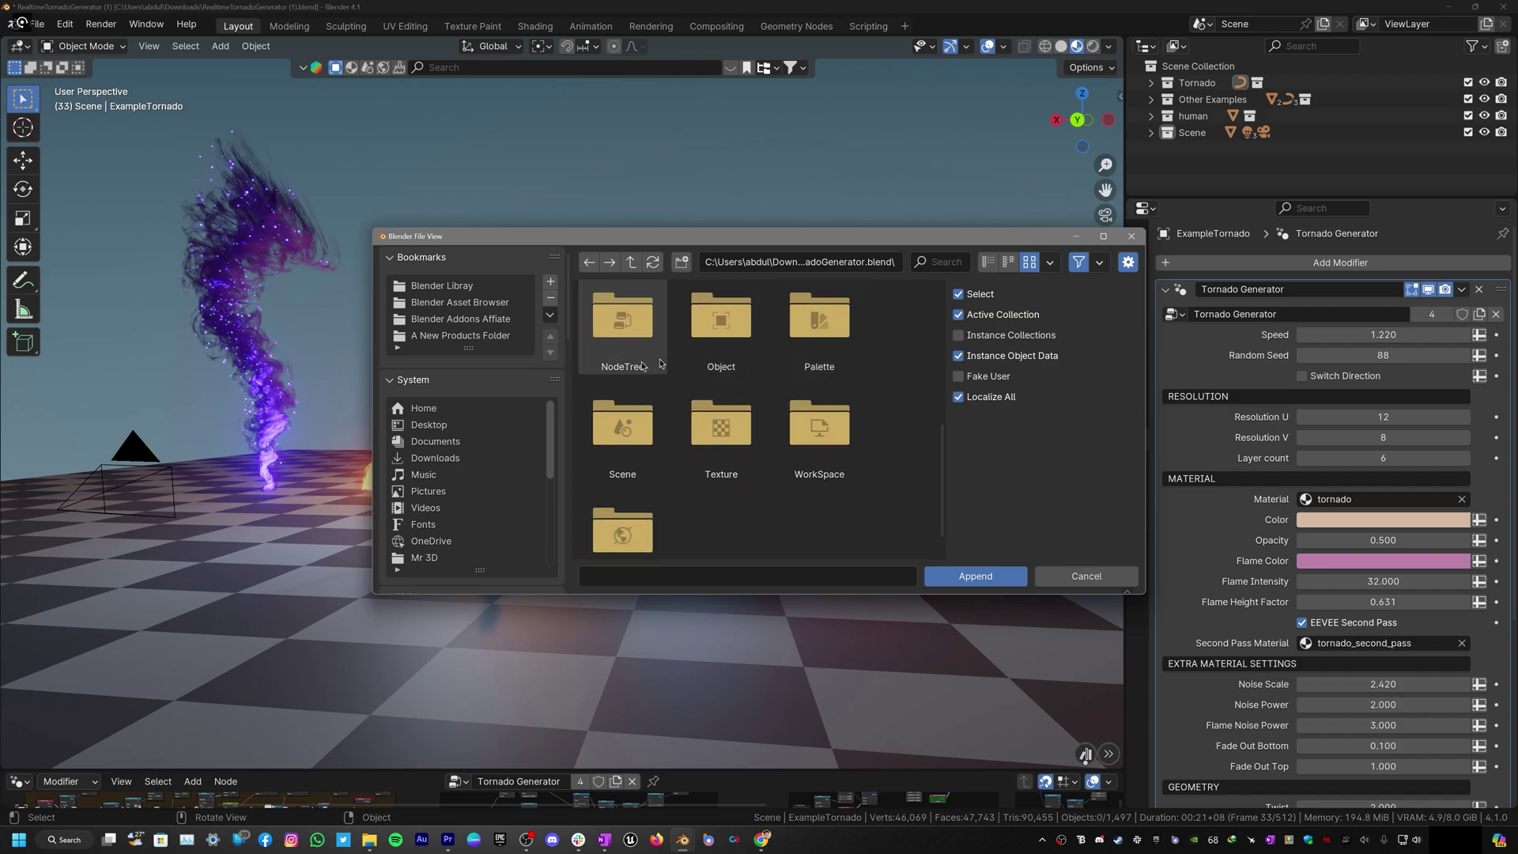
pyautogui.doubleClick(605, 360)
pyautogui.scroll(-2, 607, 490)
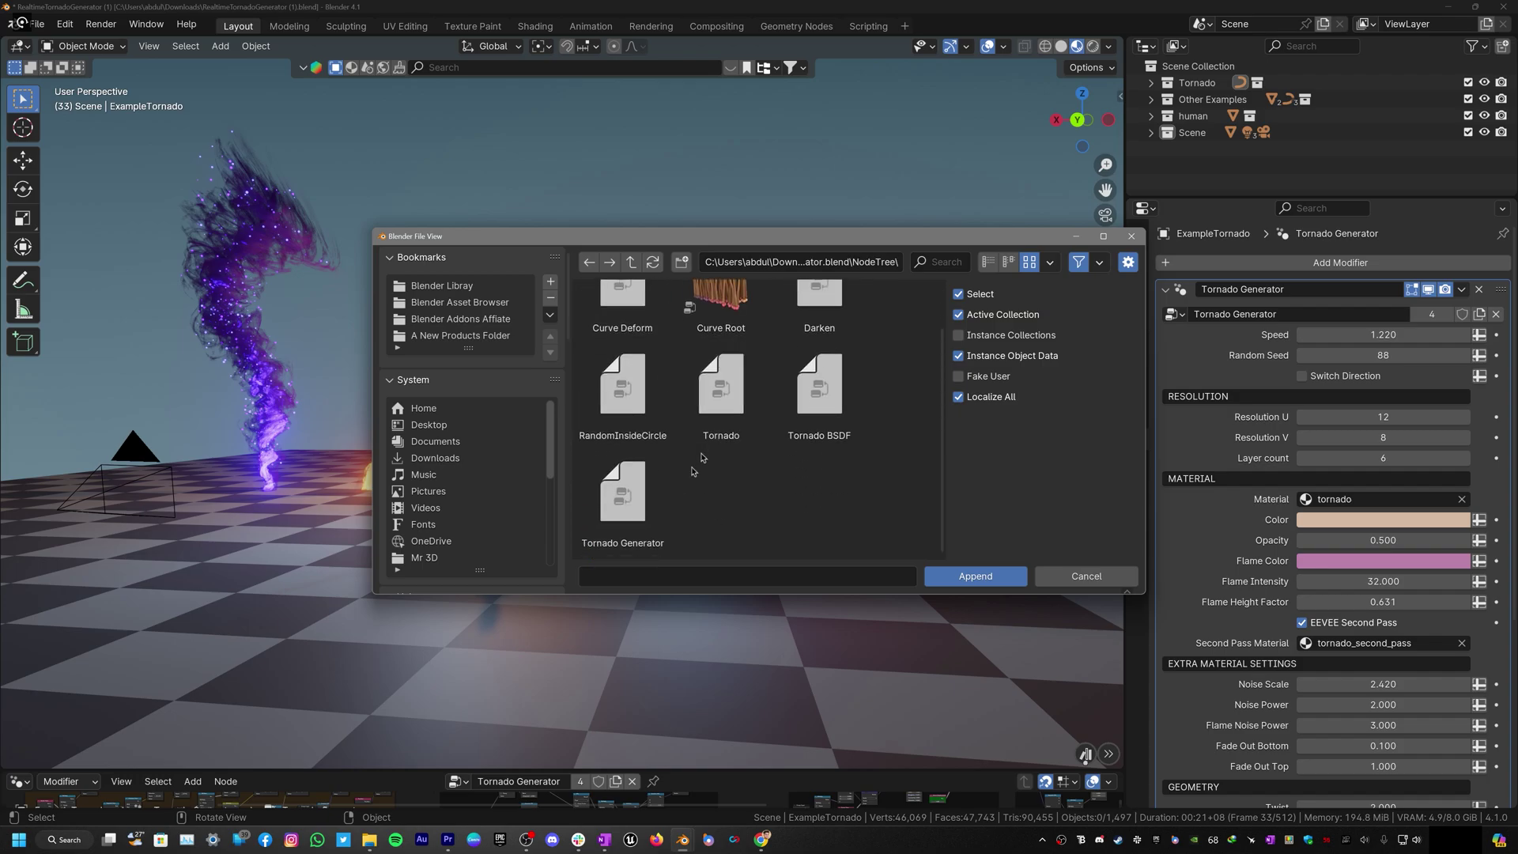
pyautogui.click(632, 506)
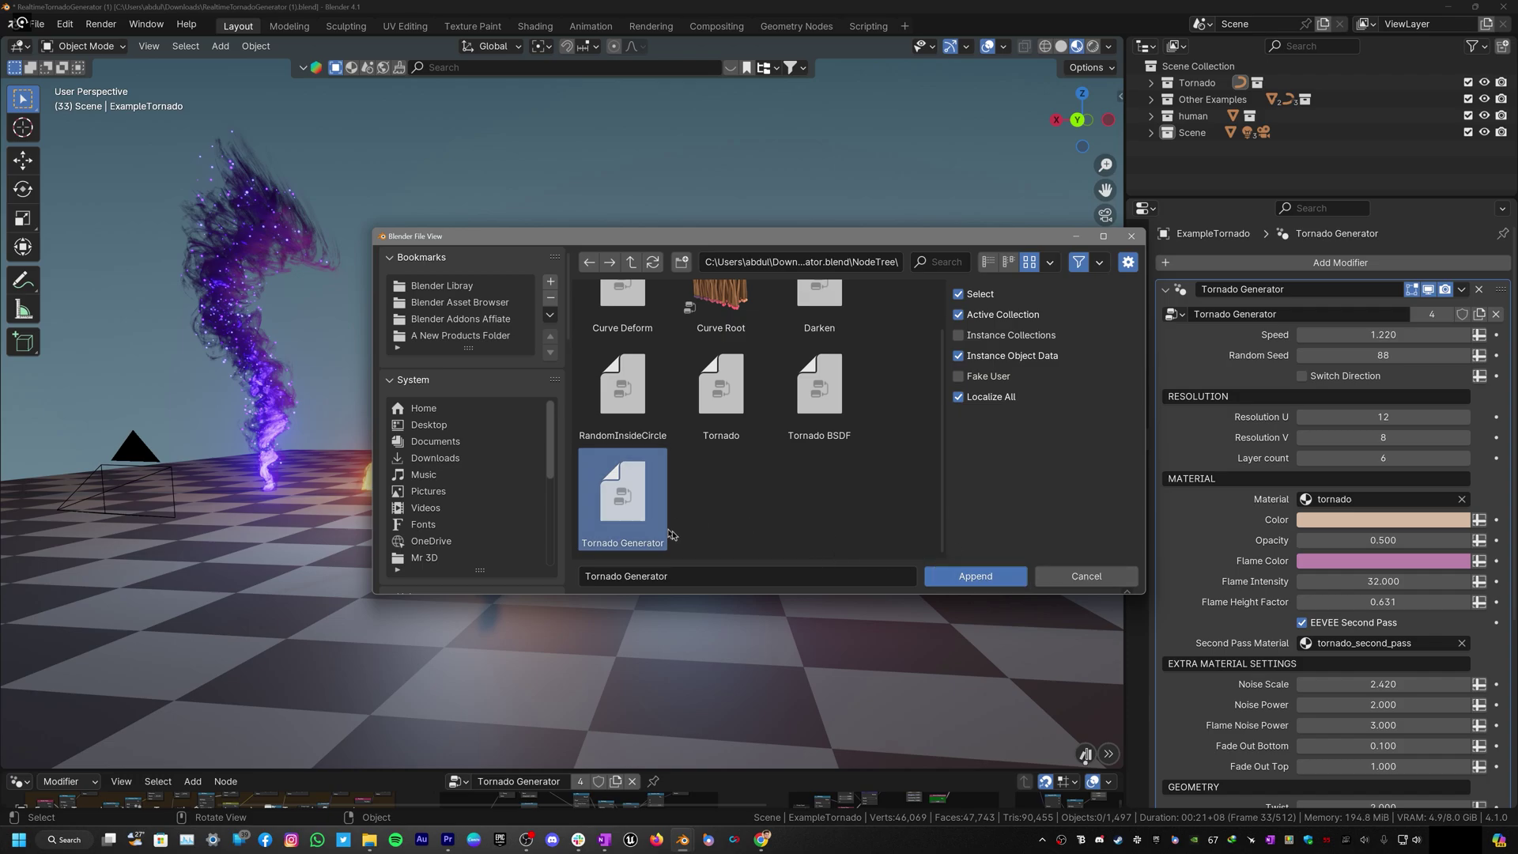
pyautogui.click(961, 578)
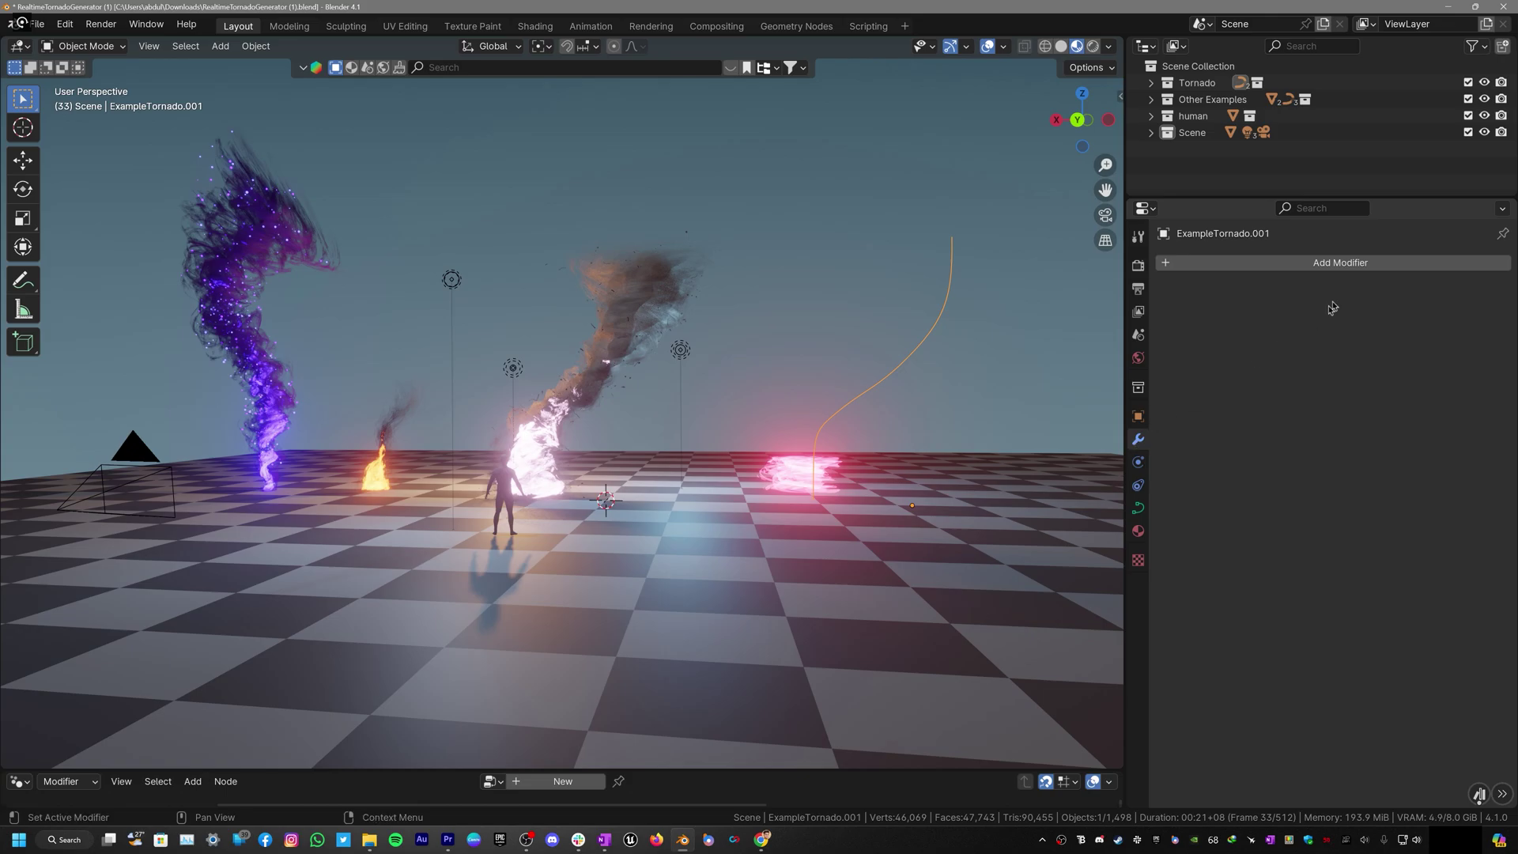
# Step: Add a Geometry Nodes modifier to the curve beside the pink example tornado and assign the Tornado Generator node group to it
pyautogui.click(1289, 264)
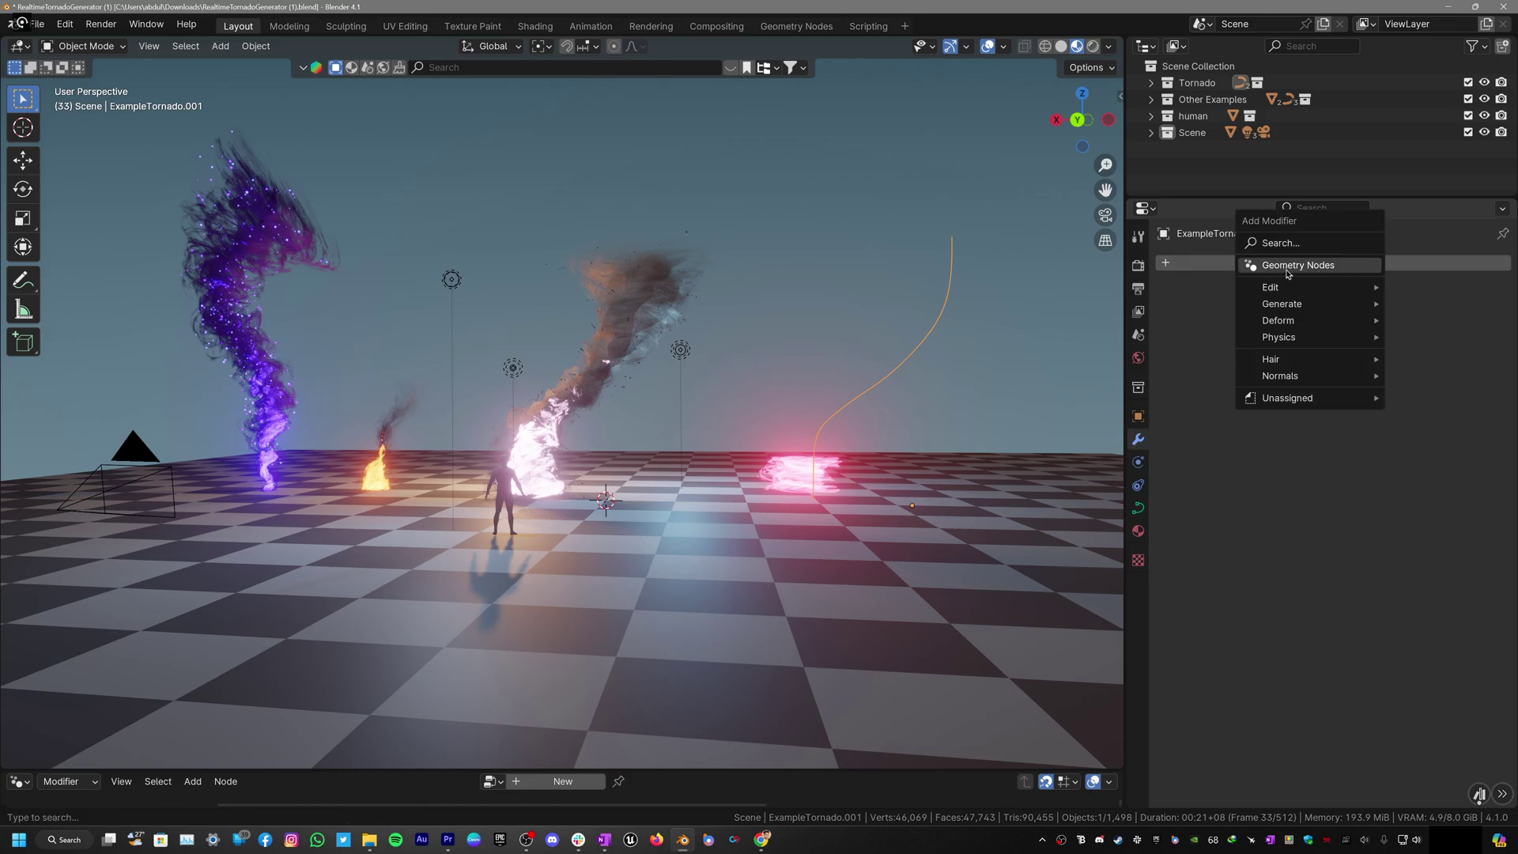
pyautogui.click(1288, 269)
pyautogui.click(1175, 314)
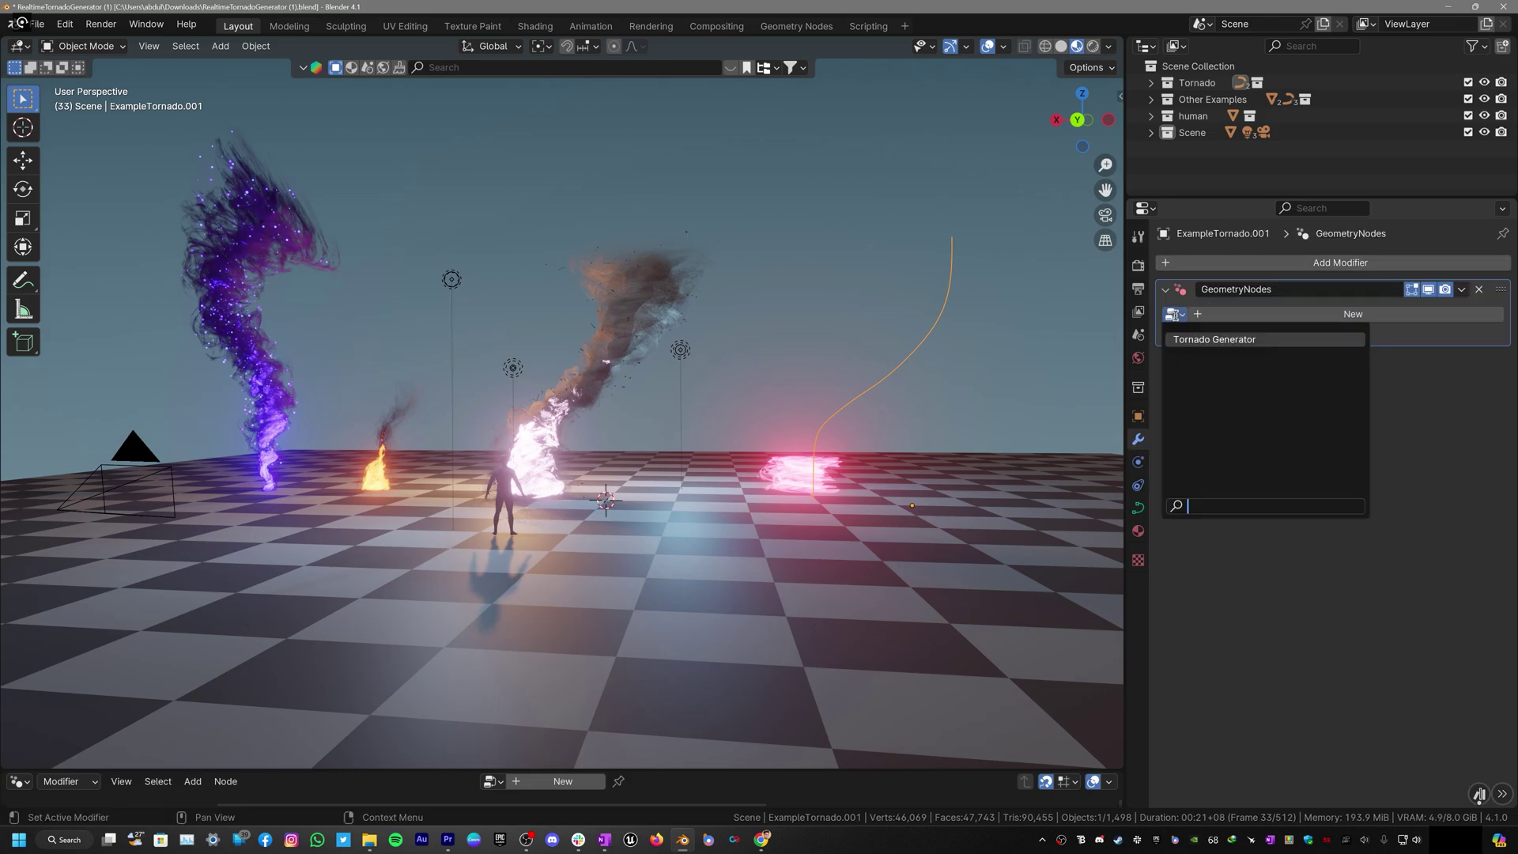
pyautogui.click(1212, 339)
pyautogui.keyDown('shift'); pyautogui.moveTo(889, 331); pyautogui.dragTo(575, 506, button='middle'); pyautogui.keyUp('shift')
pyautogui.click(667, 363)
pyautogui.scroll(4, 728, 501)
pyautogui.keyDown('shift'); pyautogui.moveTo(586, 603); pyautogui.dragTo(727, 440, button='middle'); pyautogui.keyUp('shift')
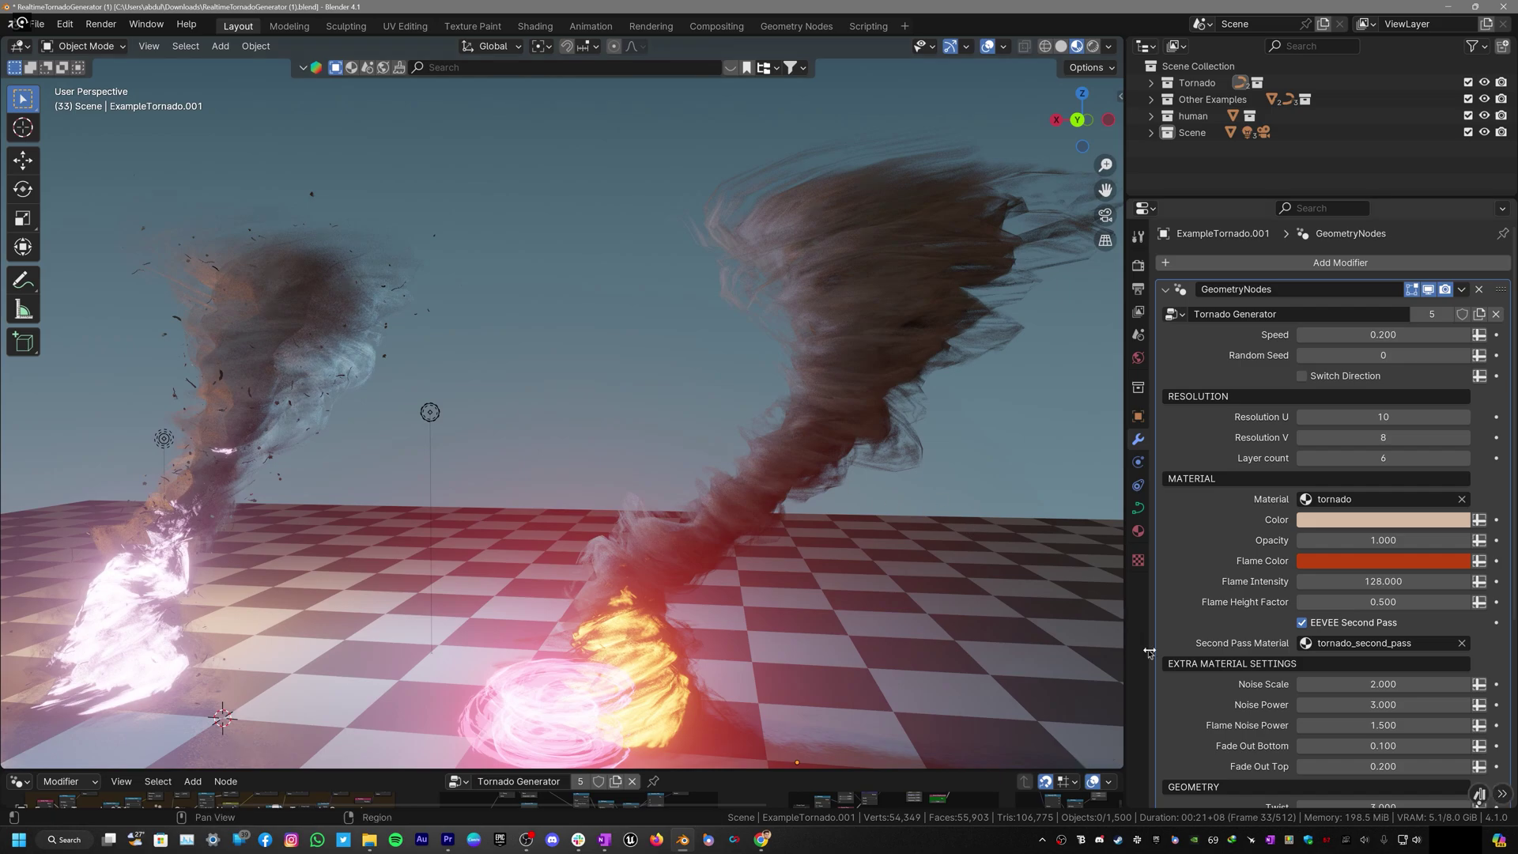
pyautogui.scroll(-8, 1233, 672)
pyautogui.click(1384, 692)
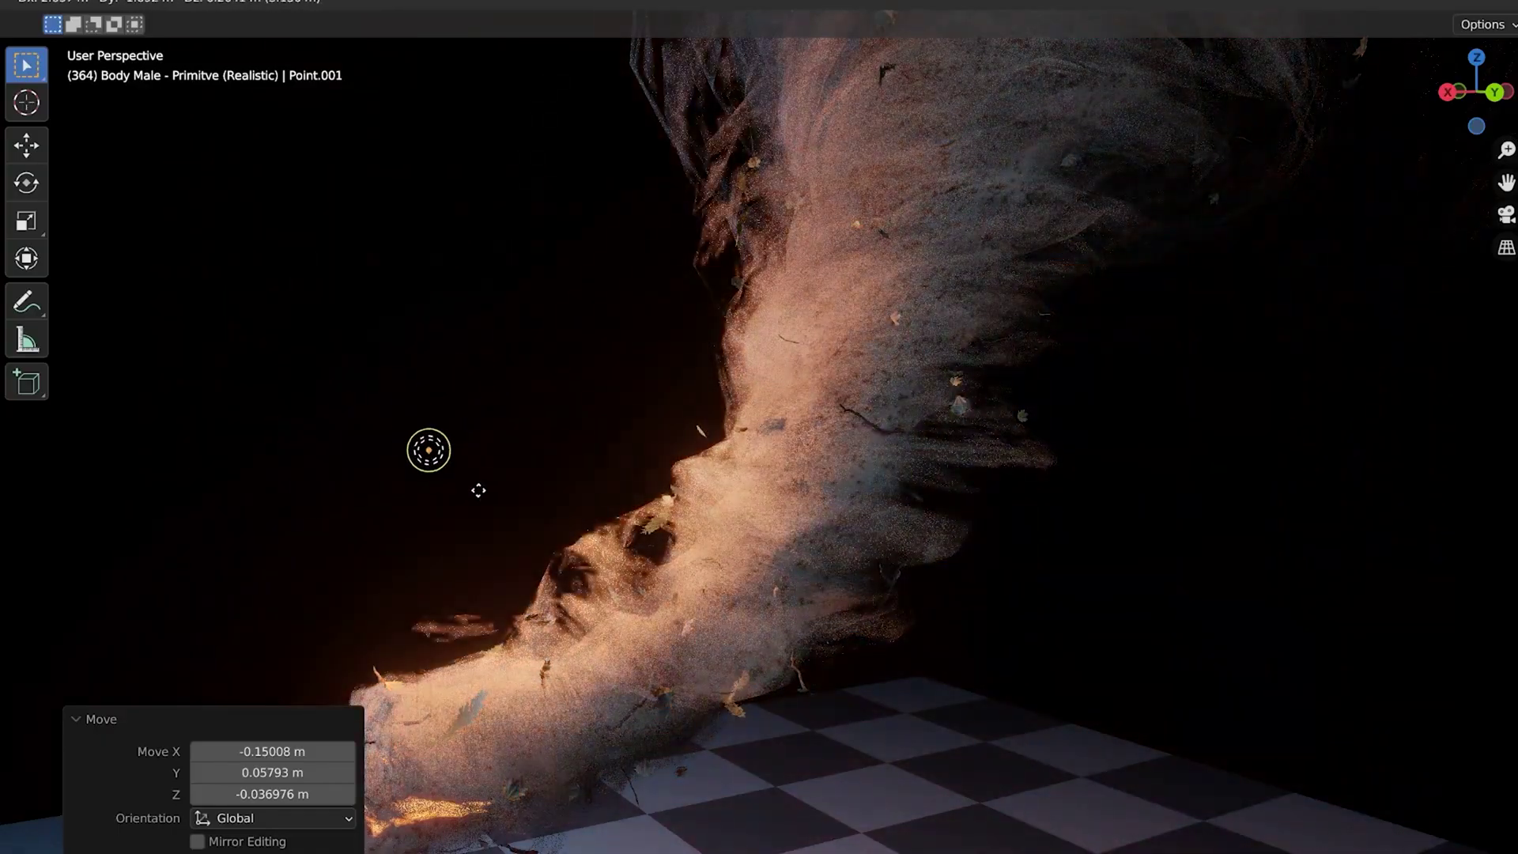
pyautogui.click(1051, 553)
pyautogui.moveTo(941, 550); pyautogui.dragTo(1220, 596, button='middle')
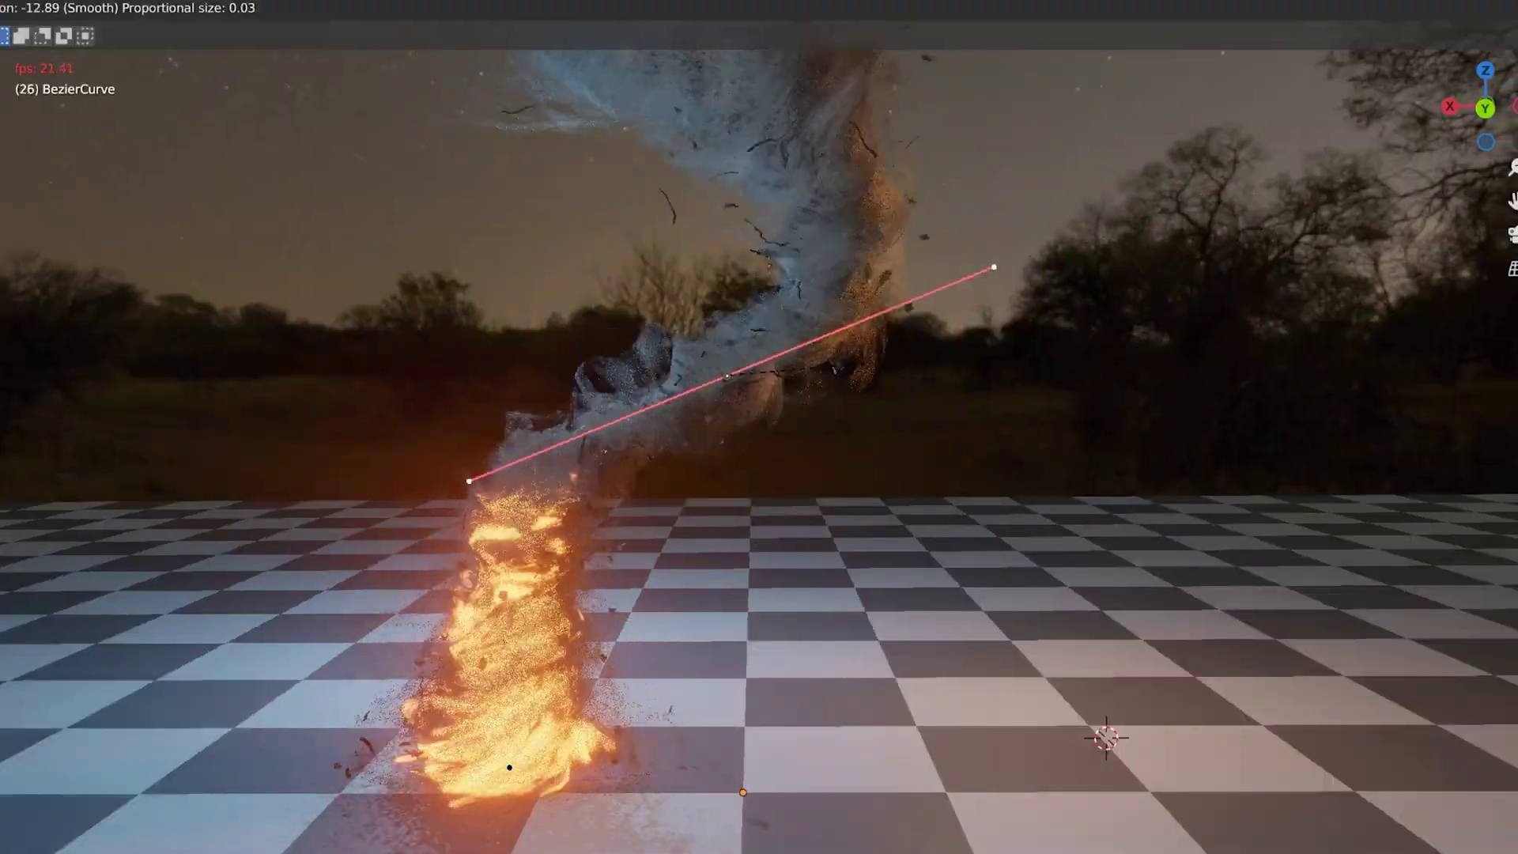
pyautogui.click(966, 292)
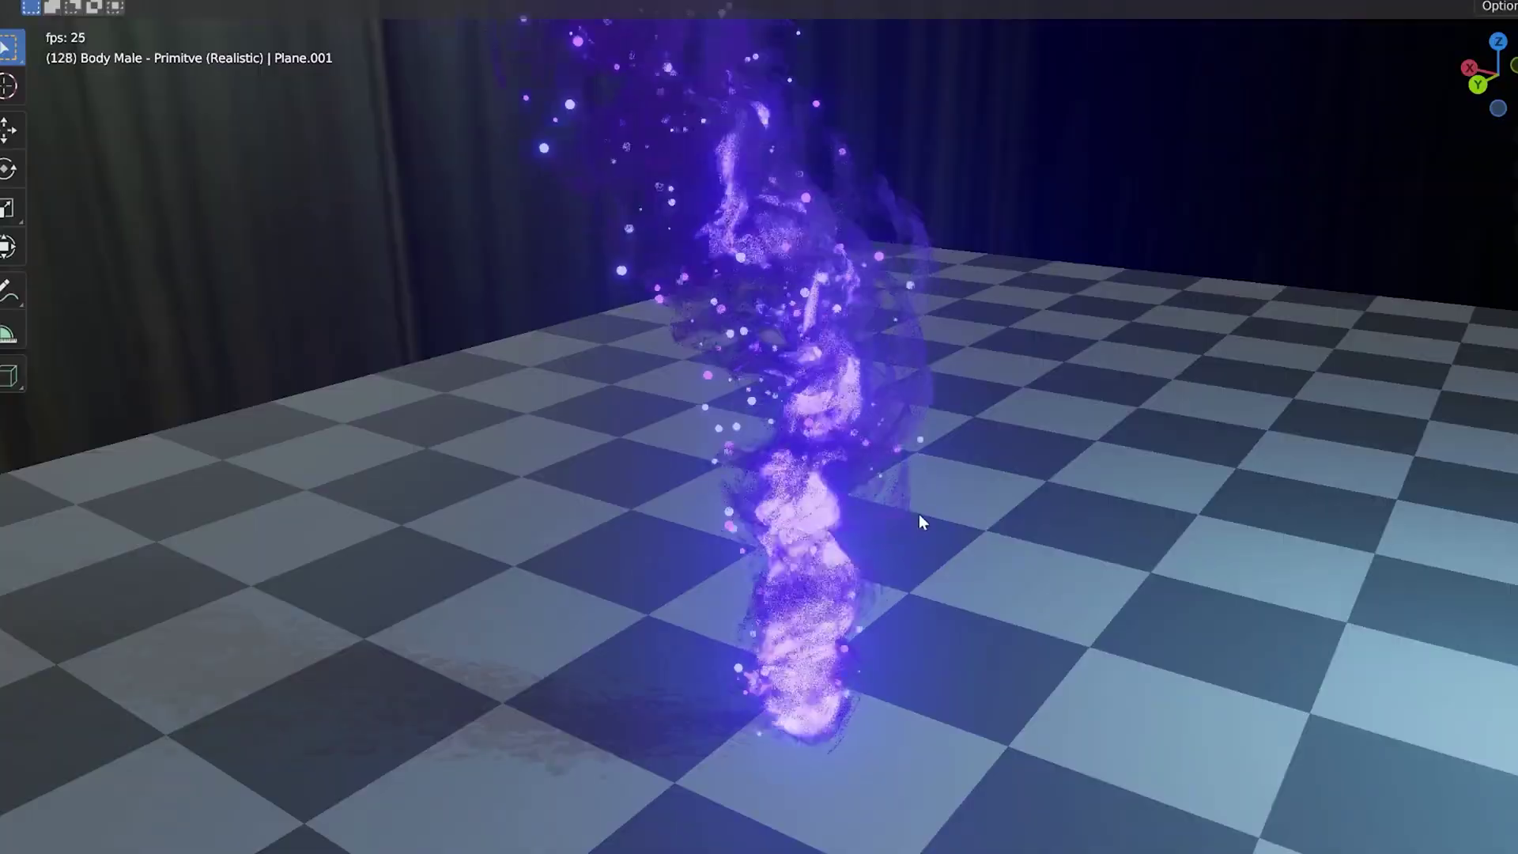
pyautogui.moveTo(918, 514); pyautogui.dragTo(1169, 523, button='middle')
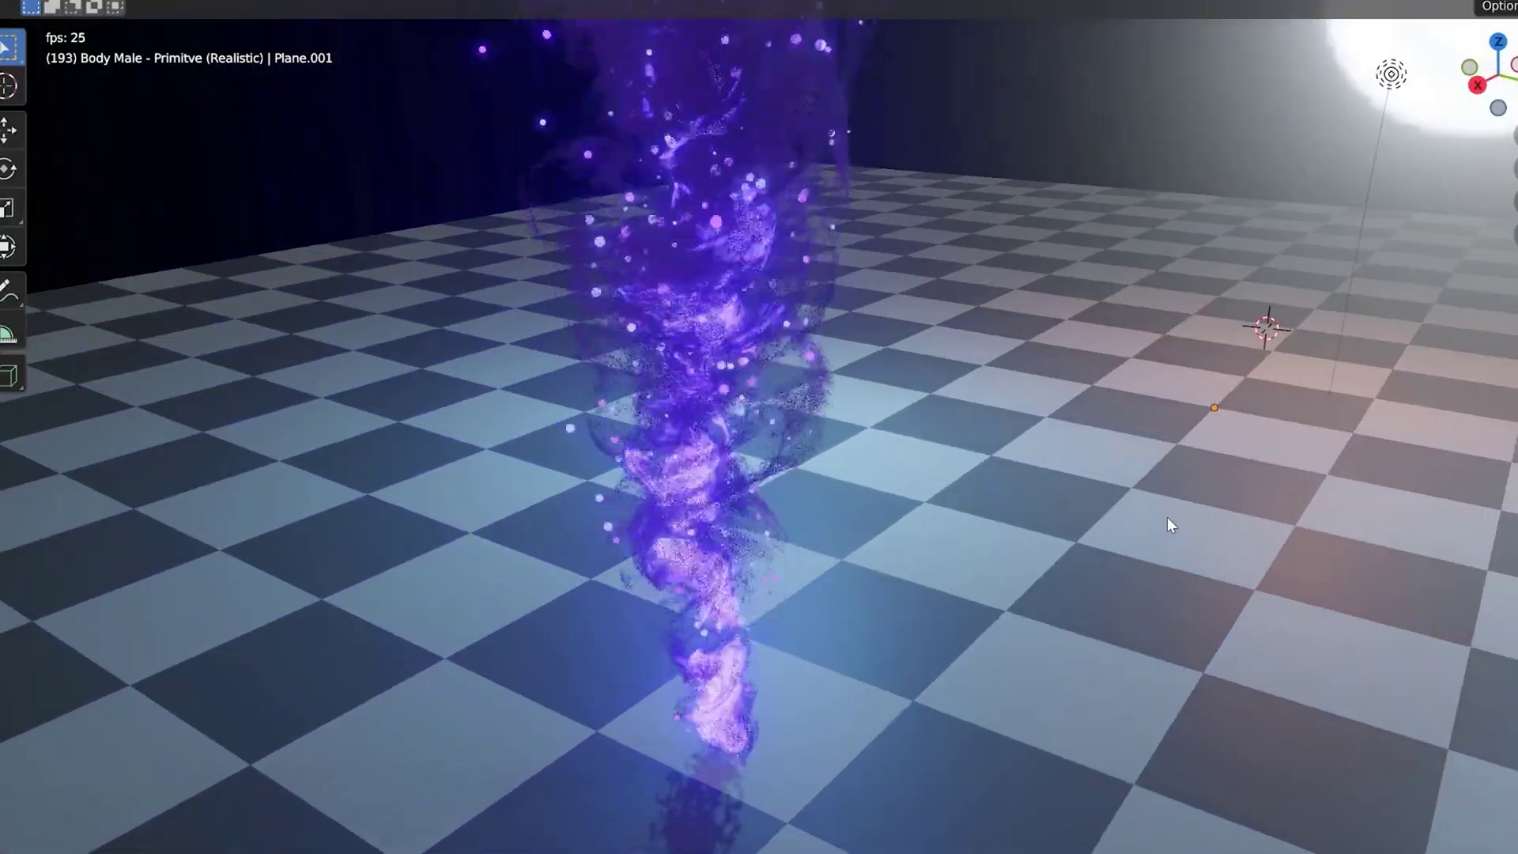